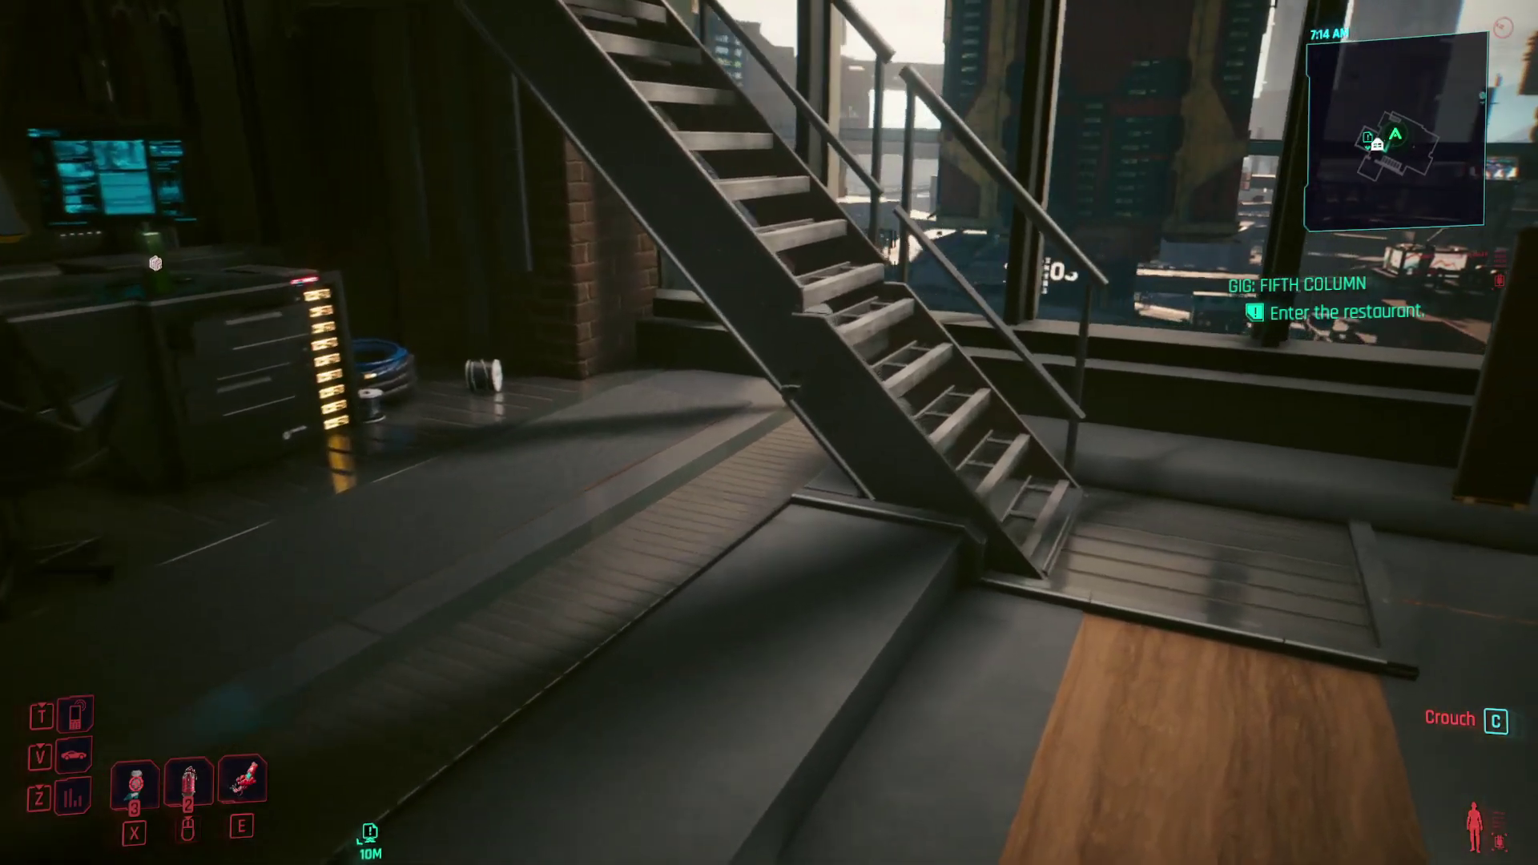
key("w")
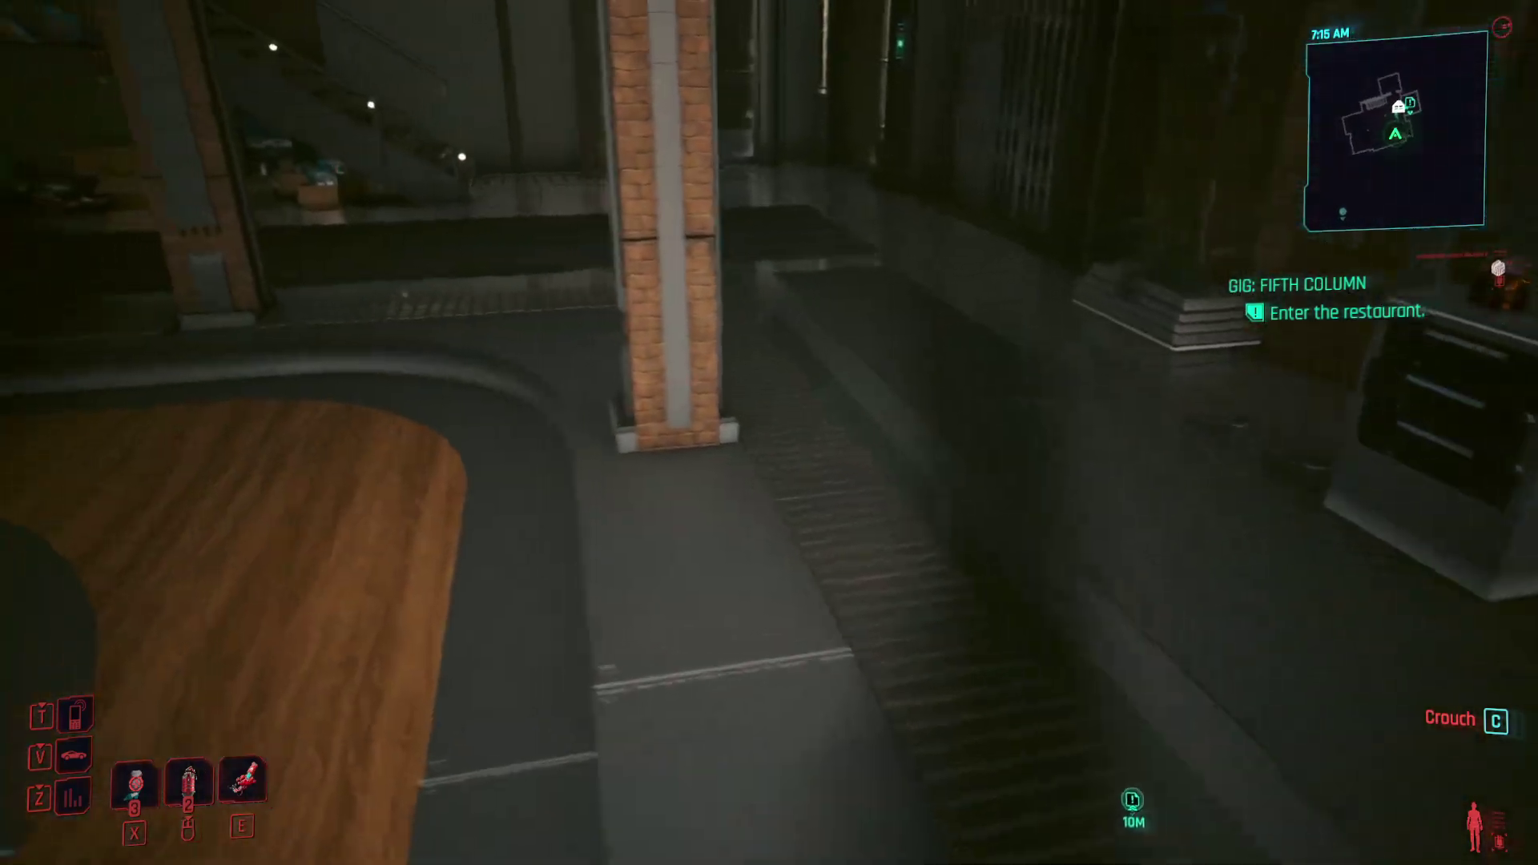
key("w")
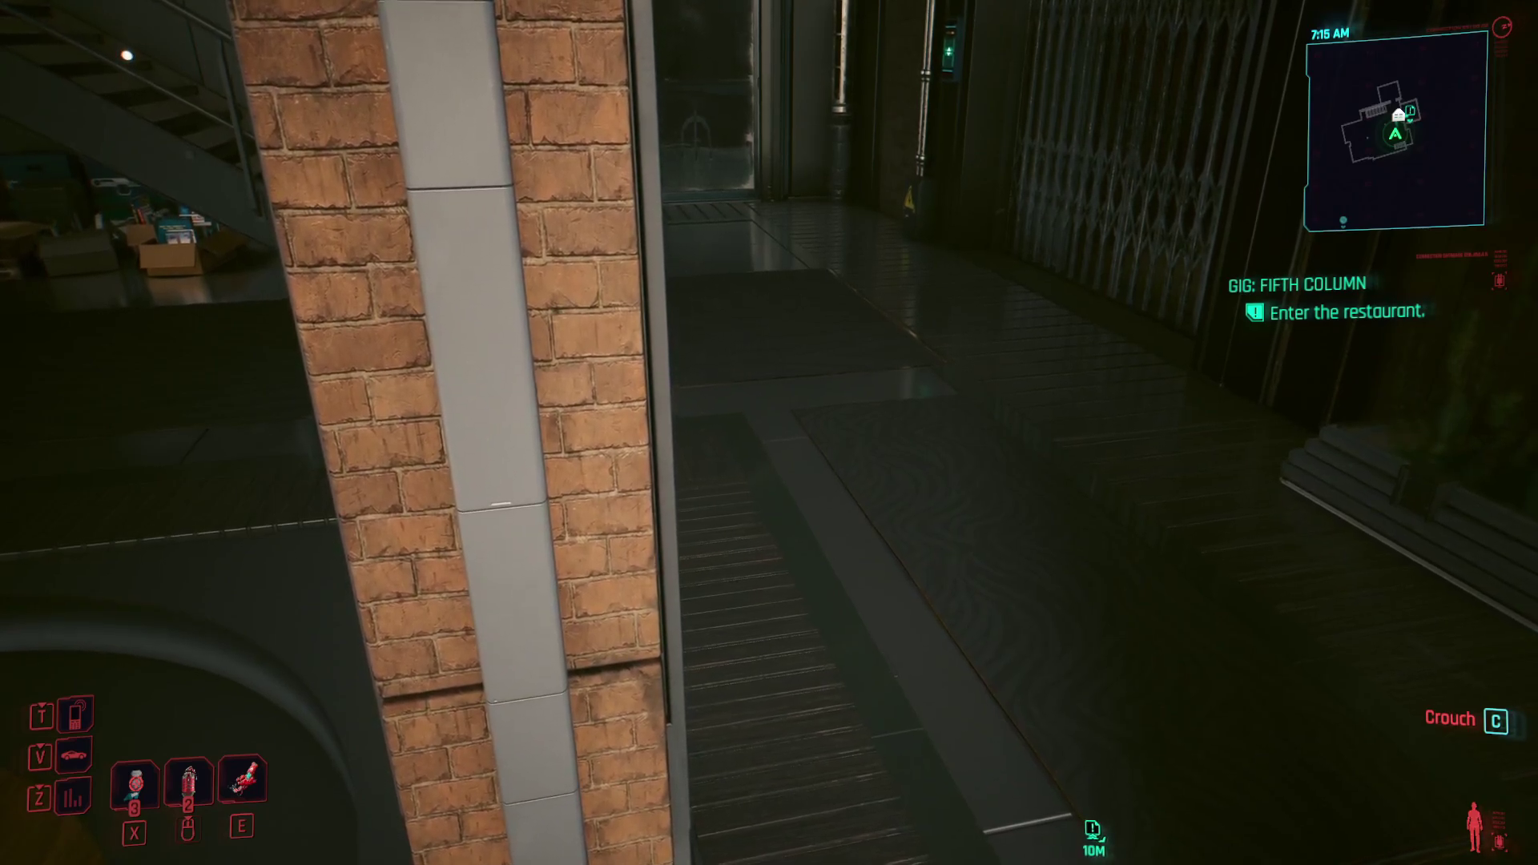
Step: Open the wardrobe from the character's inventory and look through the available clothing from head to legs
key("i")
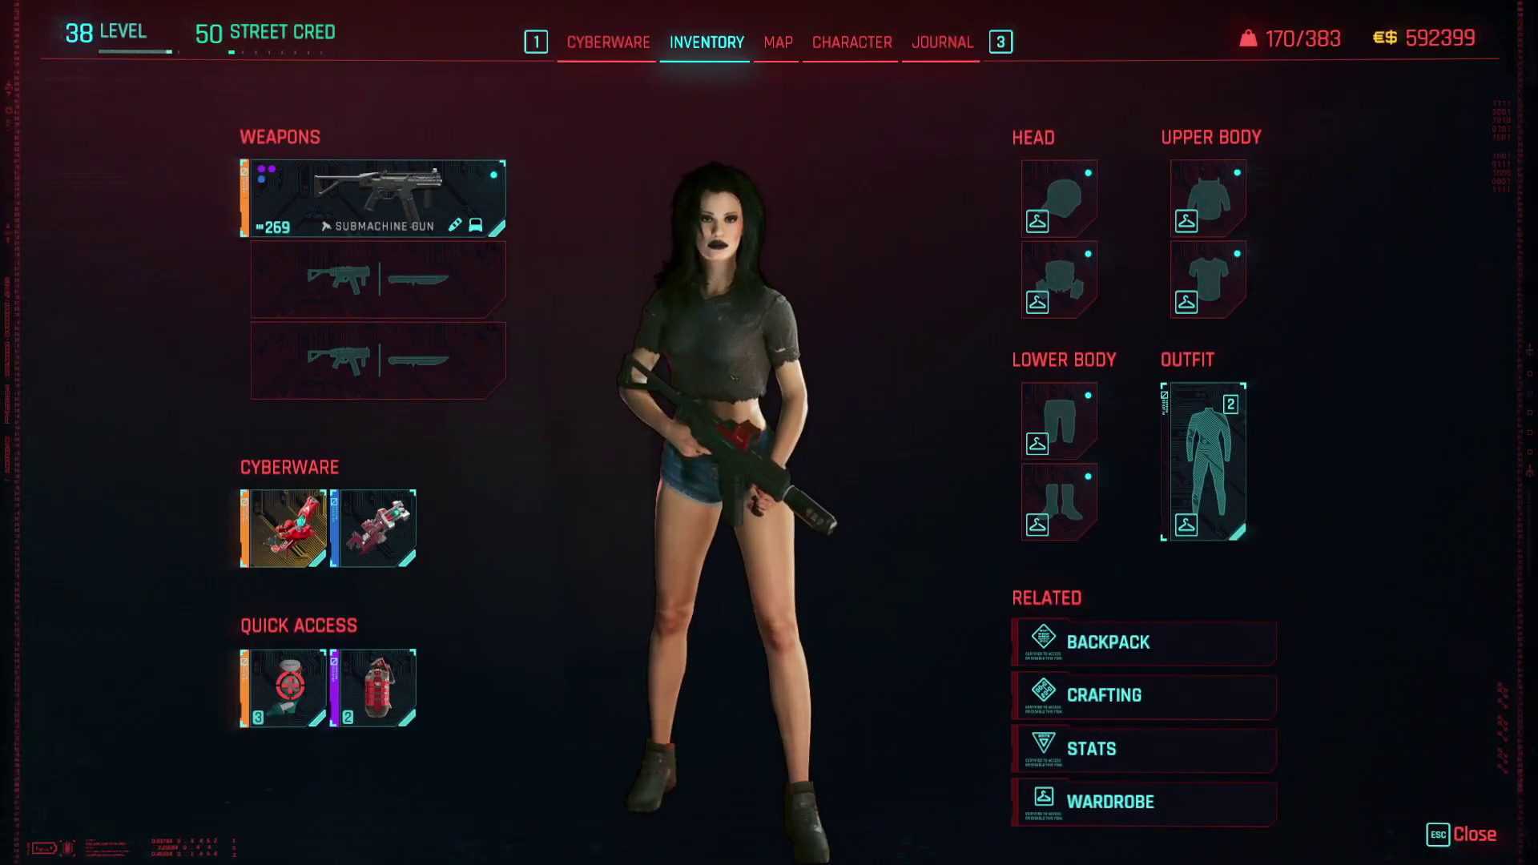
left_click(1166, 802)
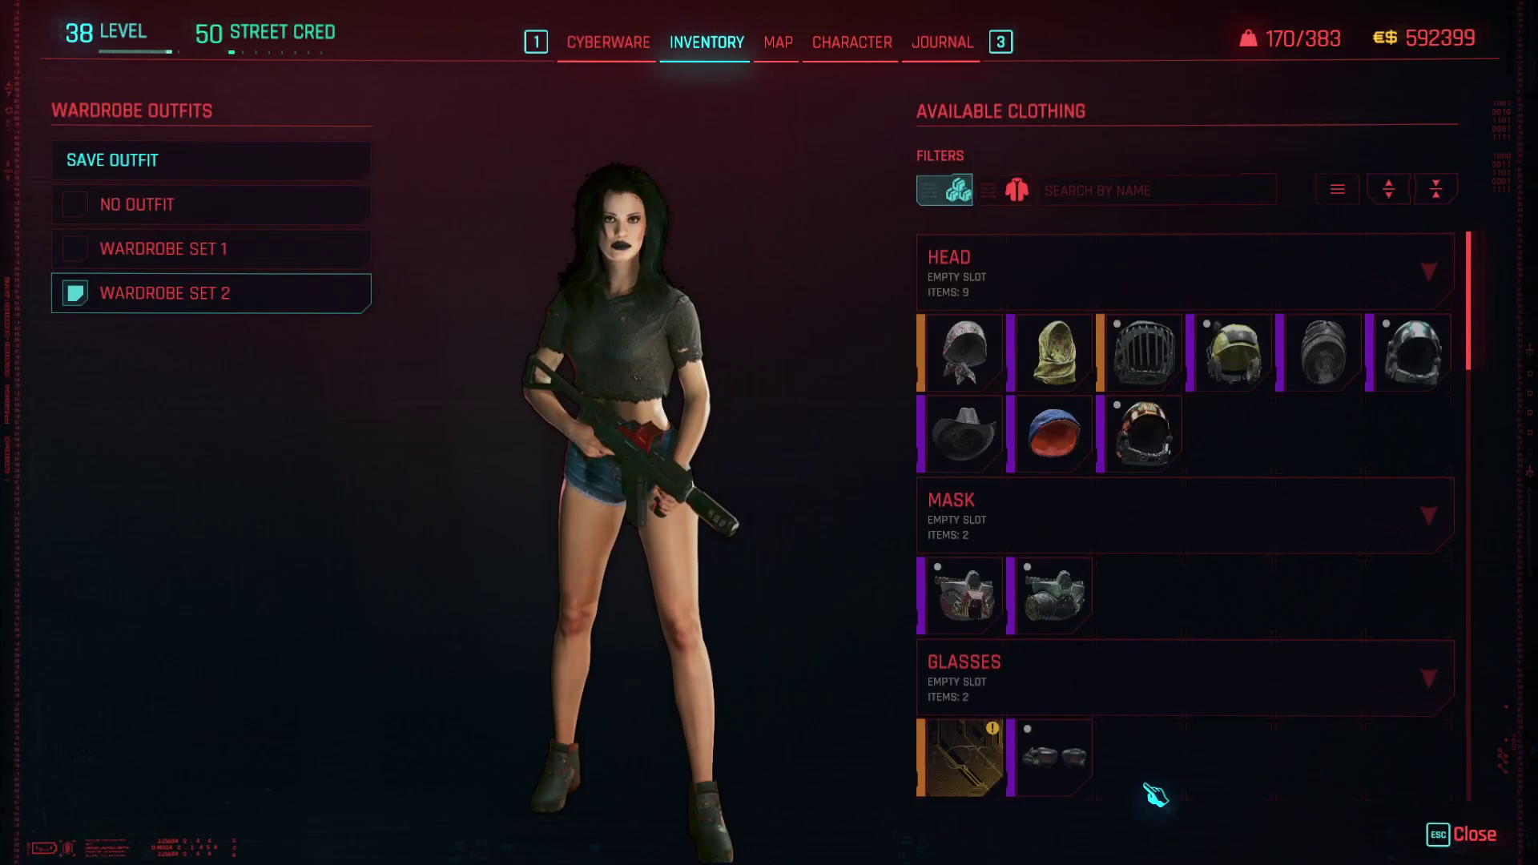
scroll(1177, 316, "down", 7)
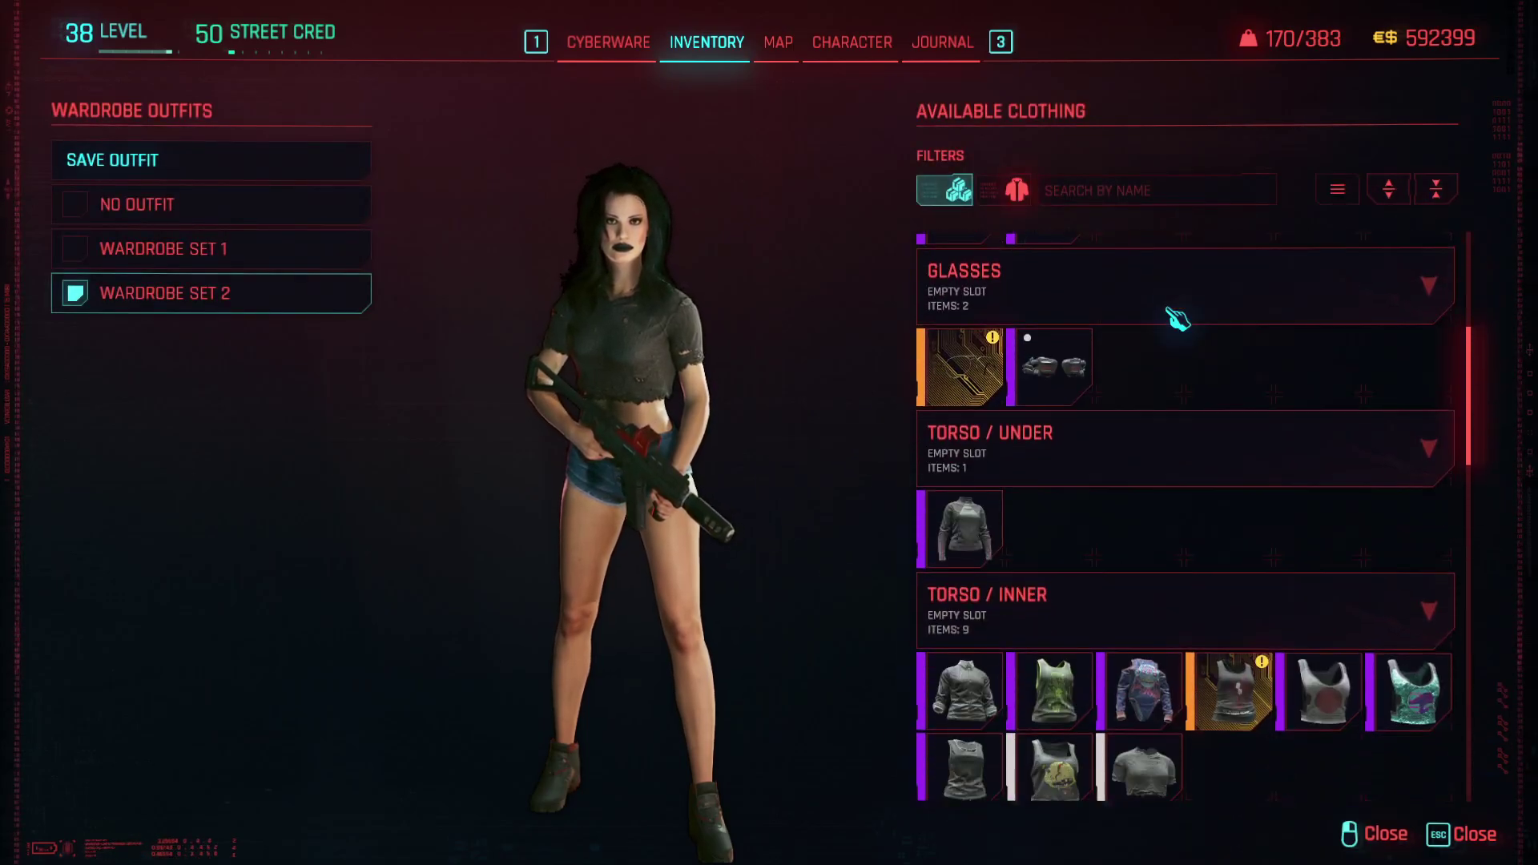
scroll(1177, 319, "down", 10)
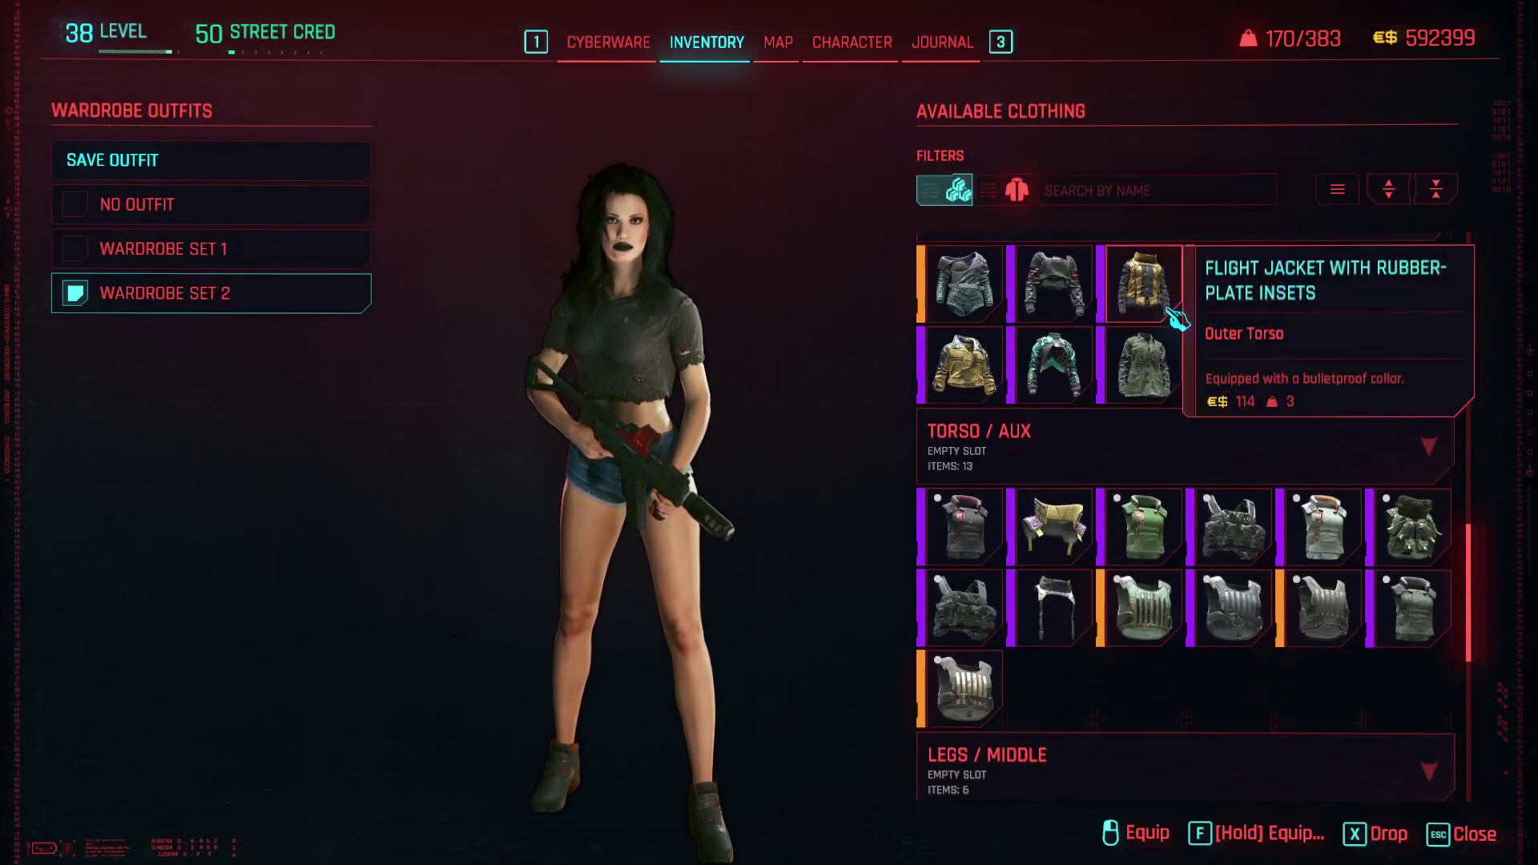
scroll(1177, 319, "down", 2)
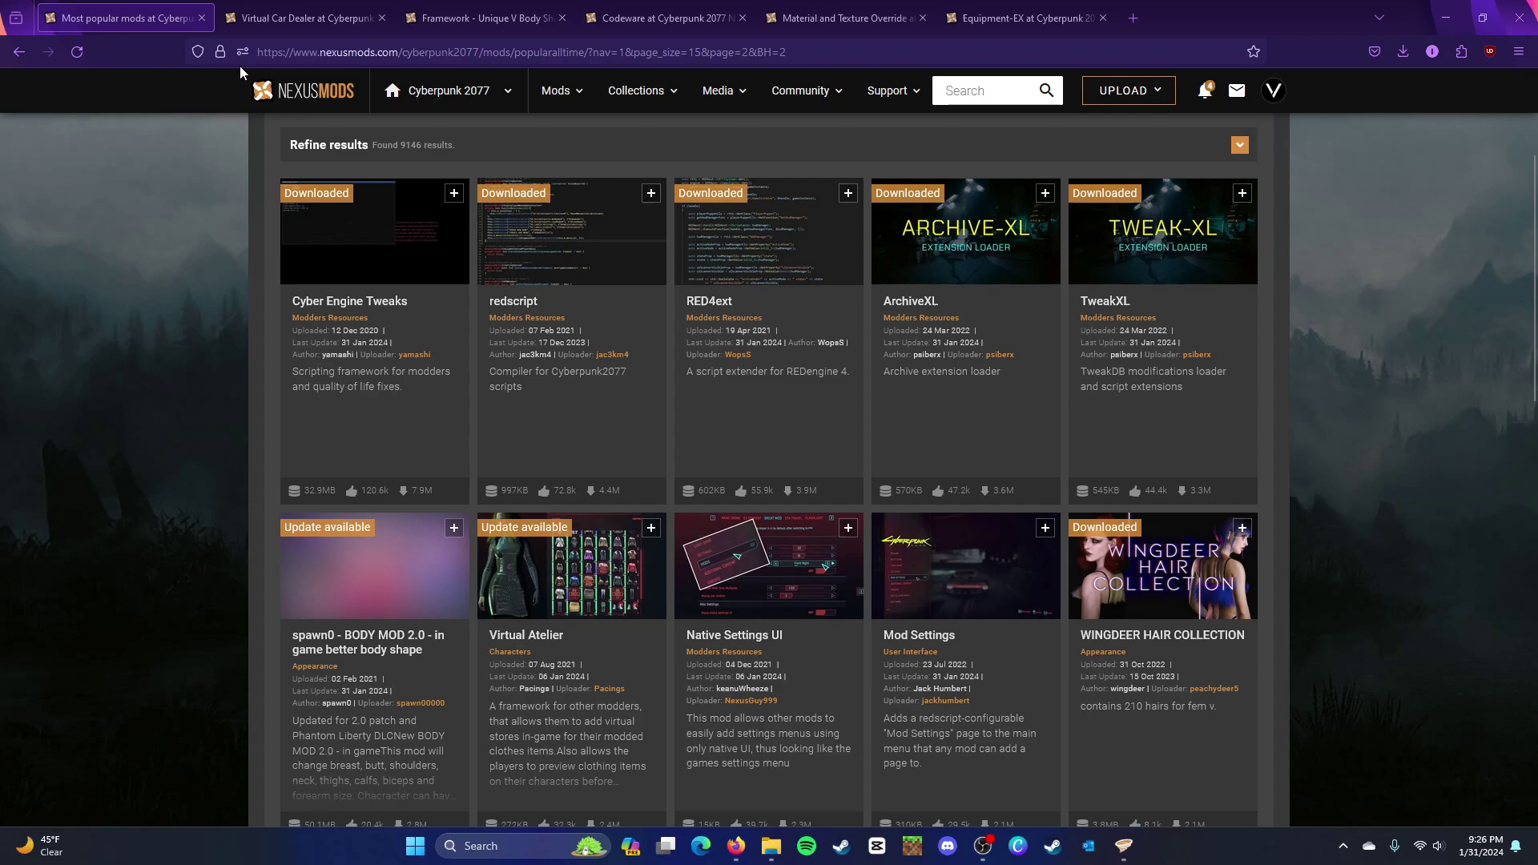
Step: Switch to the browser, open the Nexus Mods home page in a new tab and make it the first tab
right_click(273, 90)
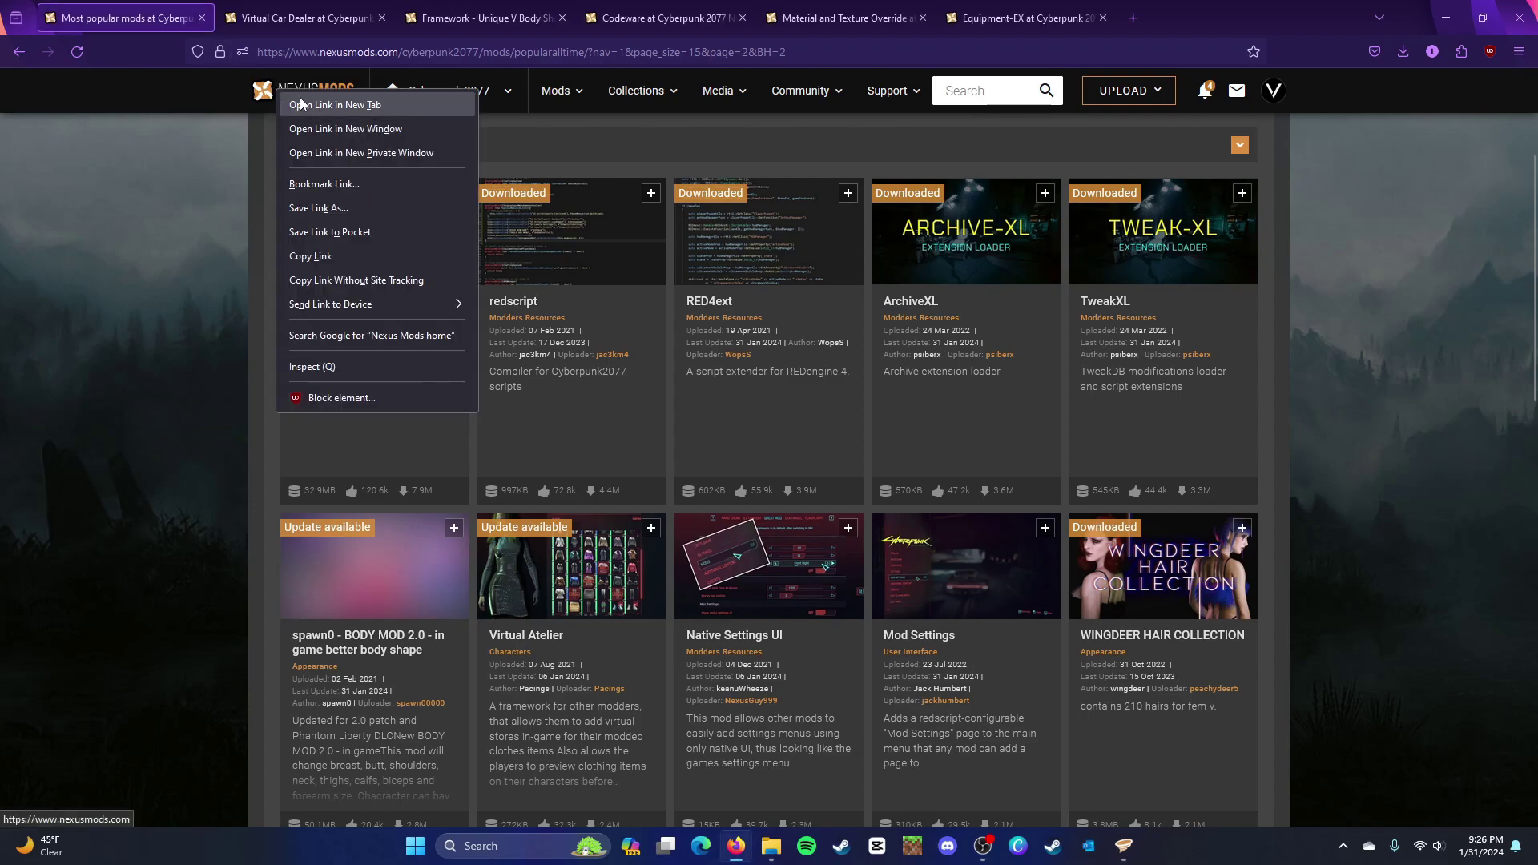
left_click(299, 98)
left_click_drag(320, 17, 136, 17)
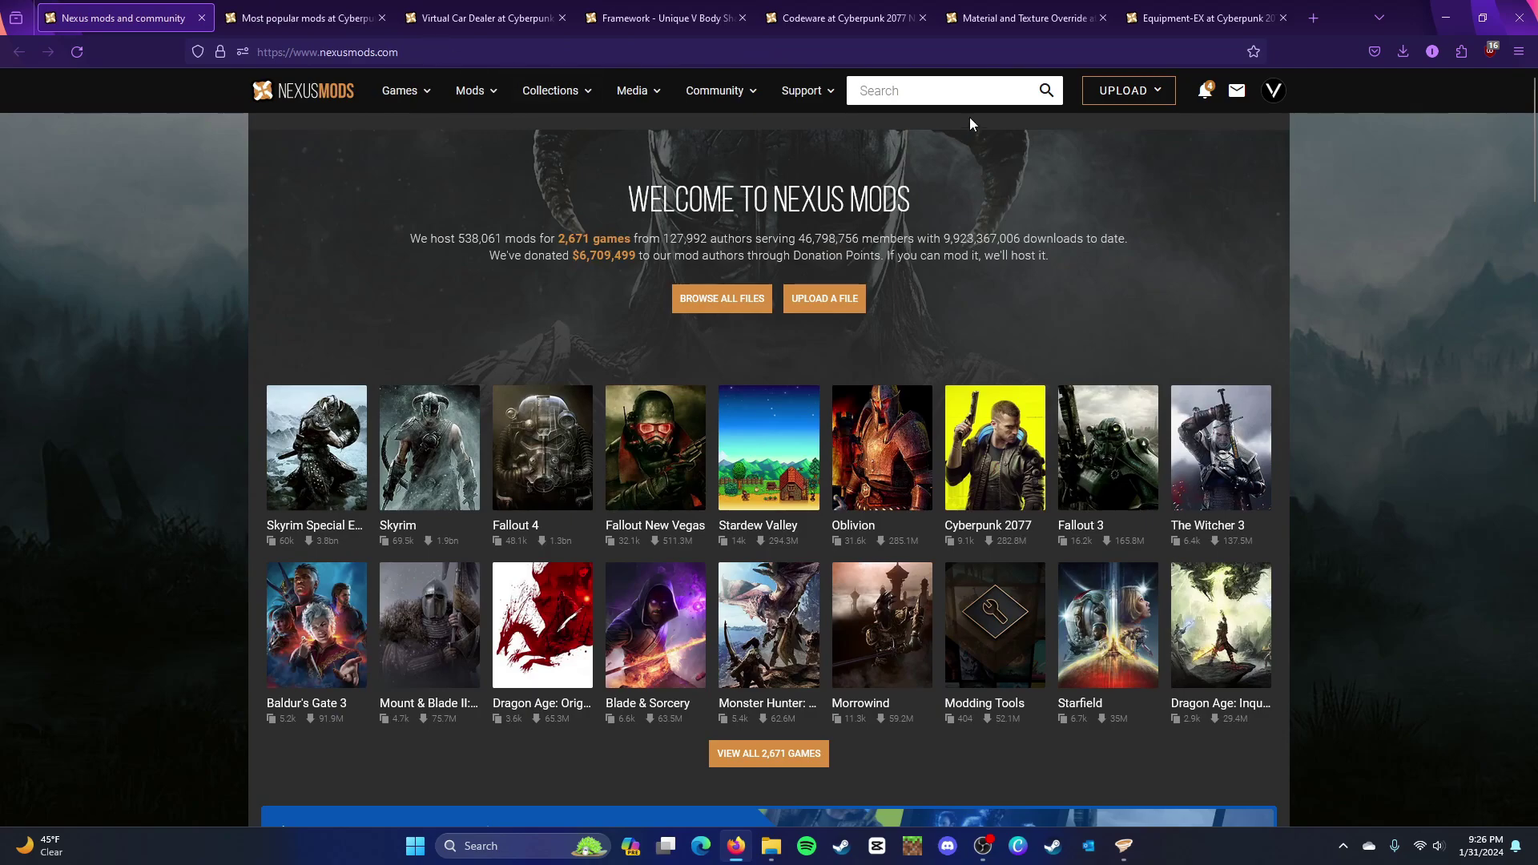
Step: Search the Nexus Mods site for "vorte" and open the Cyberpunk 2077 Vortex Support page
left_click(975, 96)
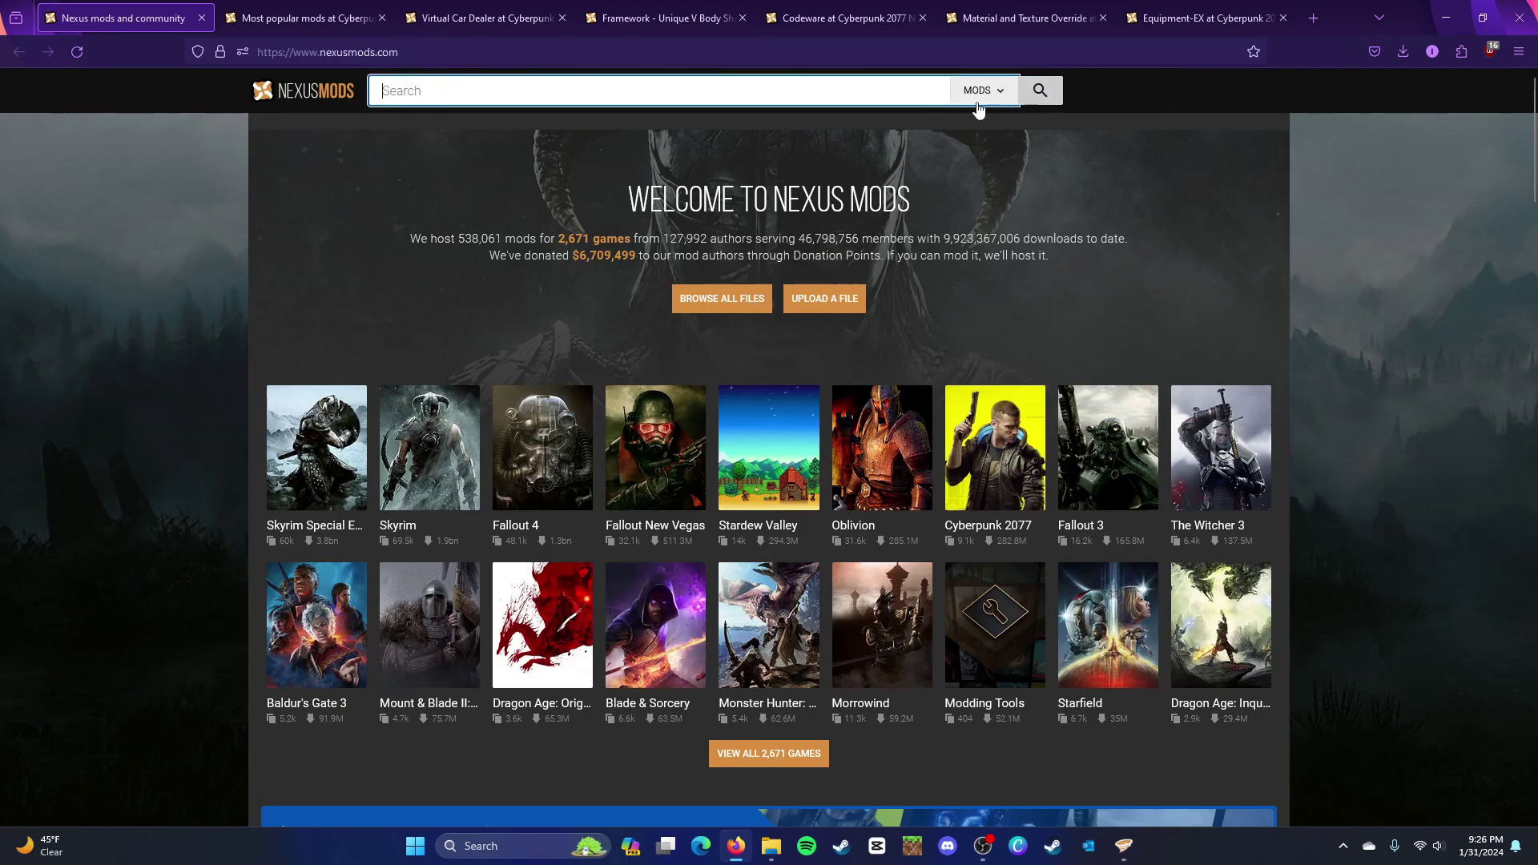
type("vorte")
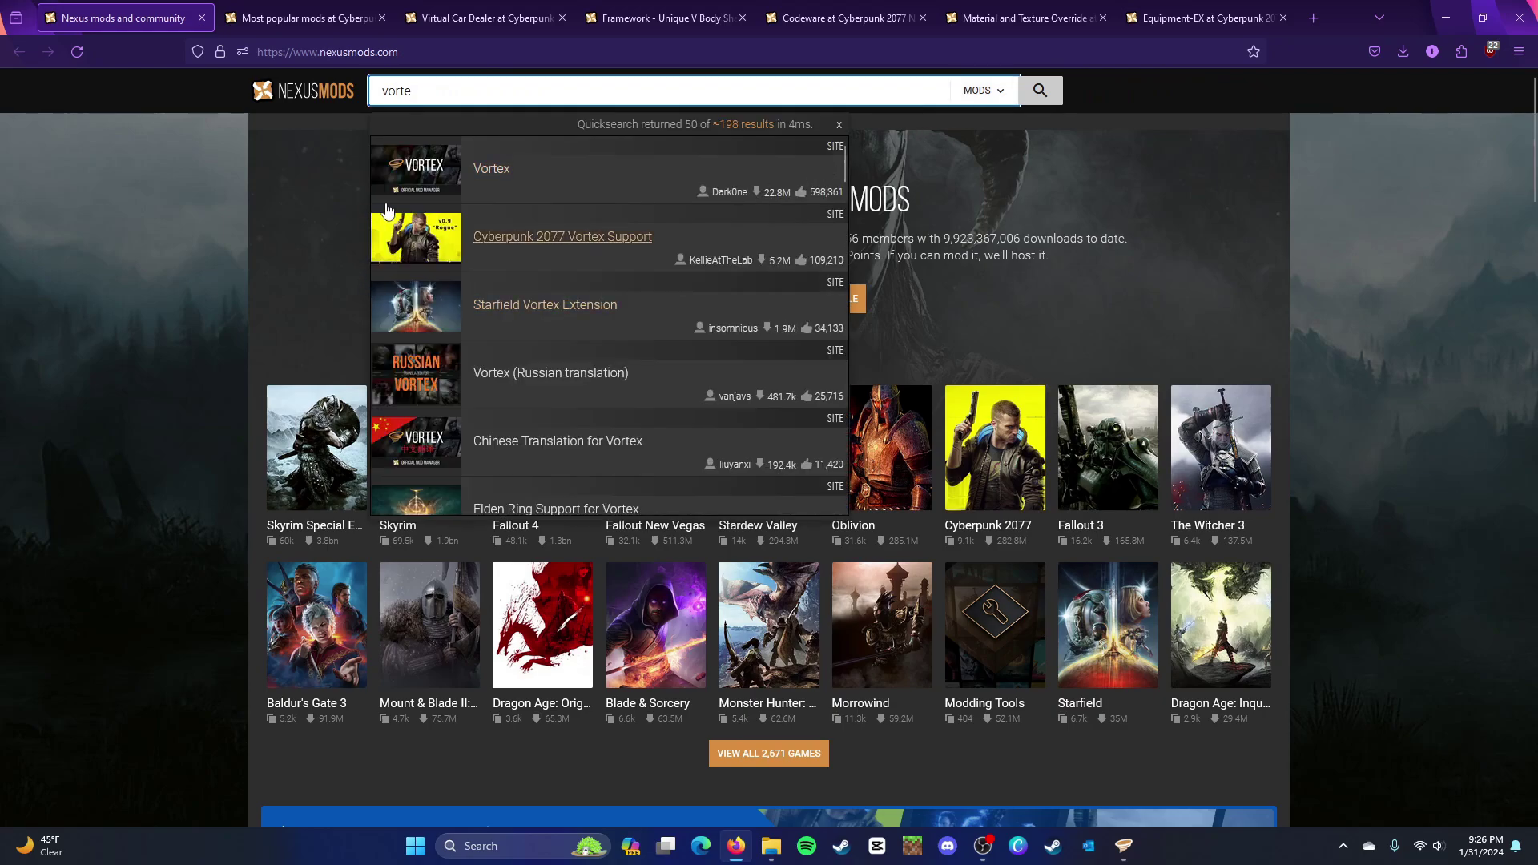
left_click(511, 245)
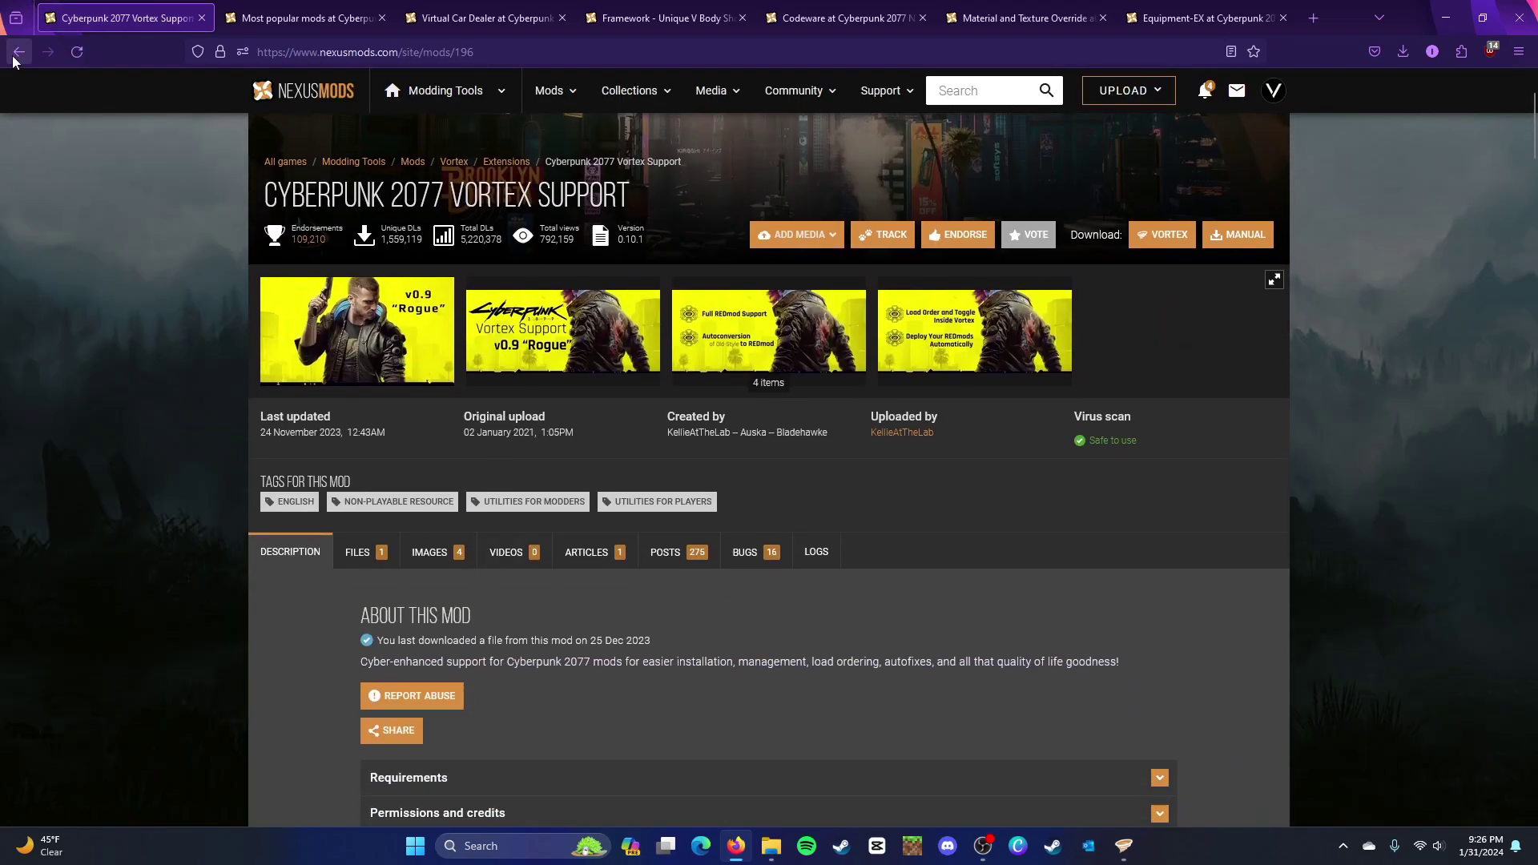
Step: Return to the search results, open the Vortex mod manager page and view its plugins screenshot at full size
left_click(19, 51)
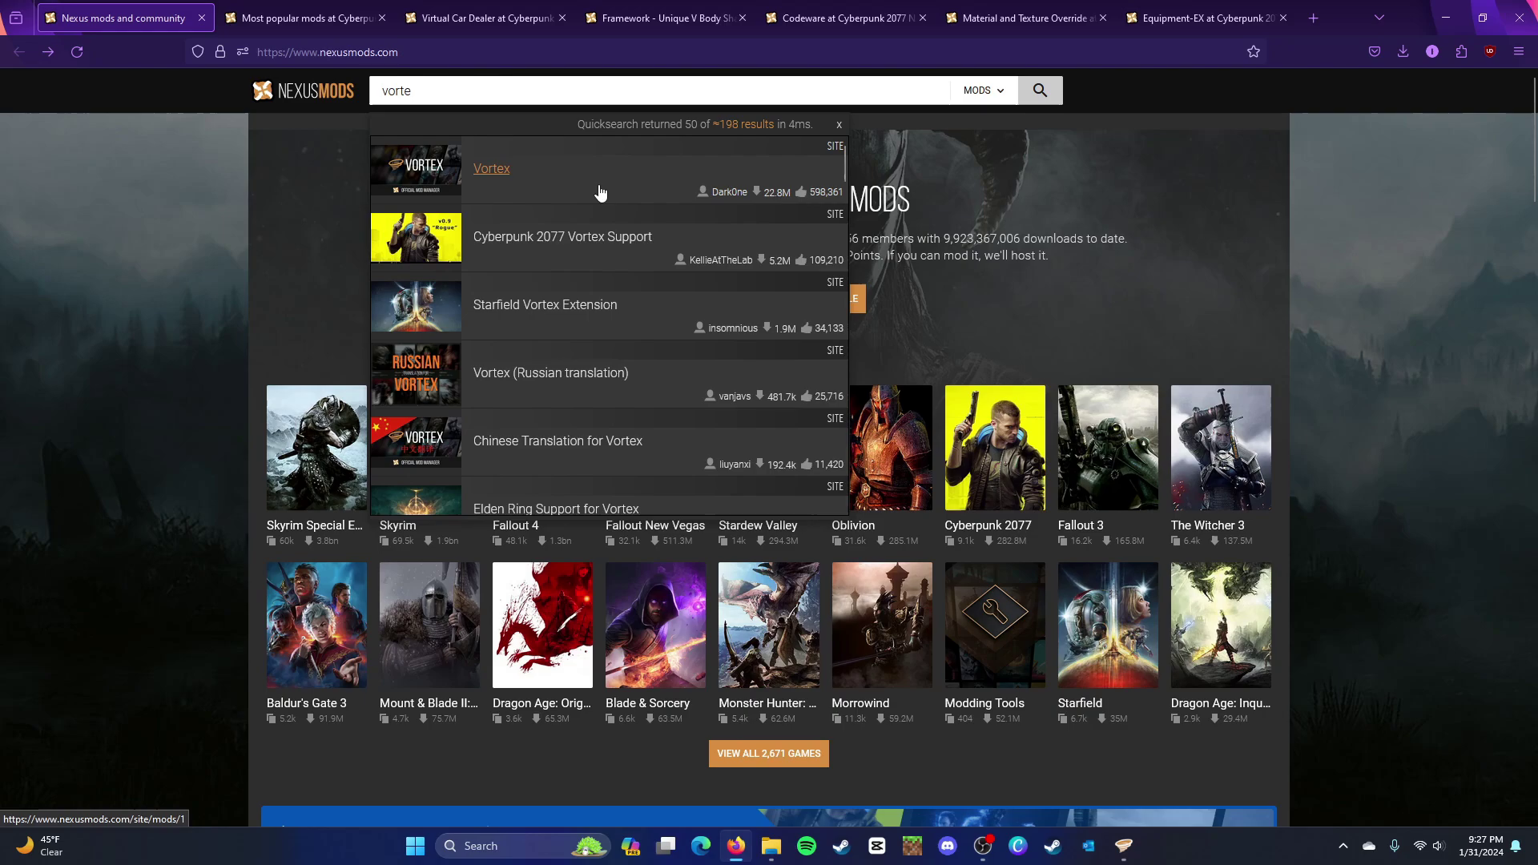
left_click(528, 178)
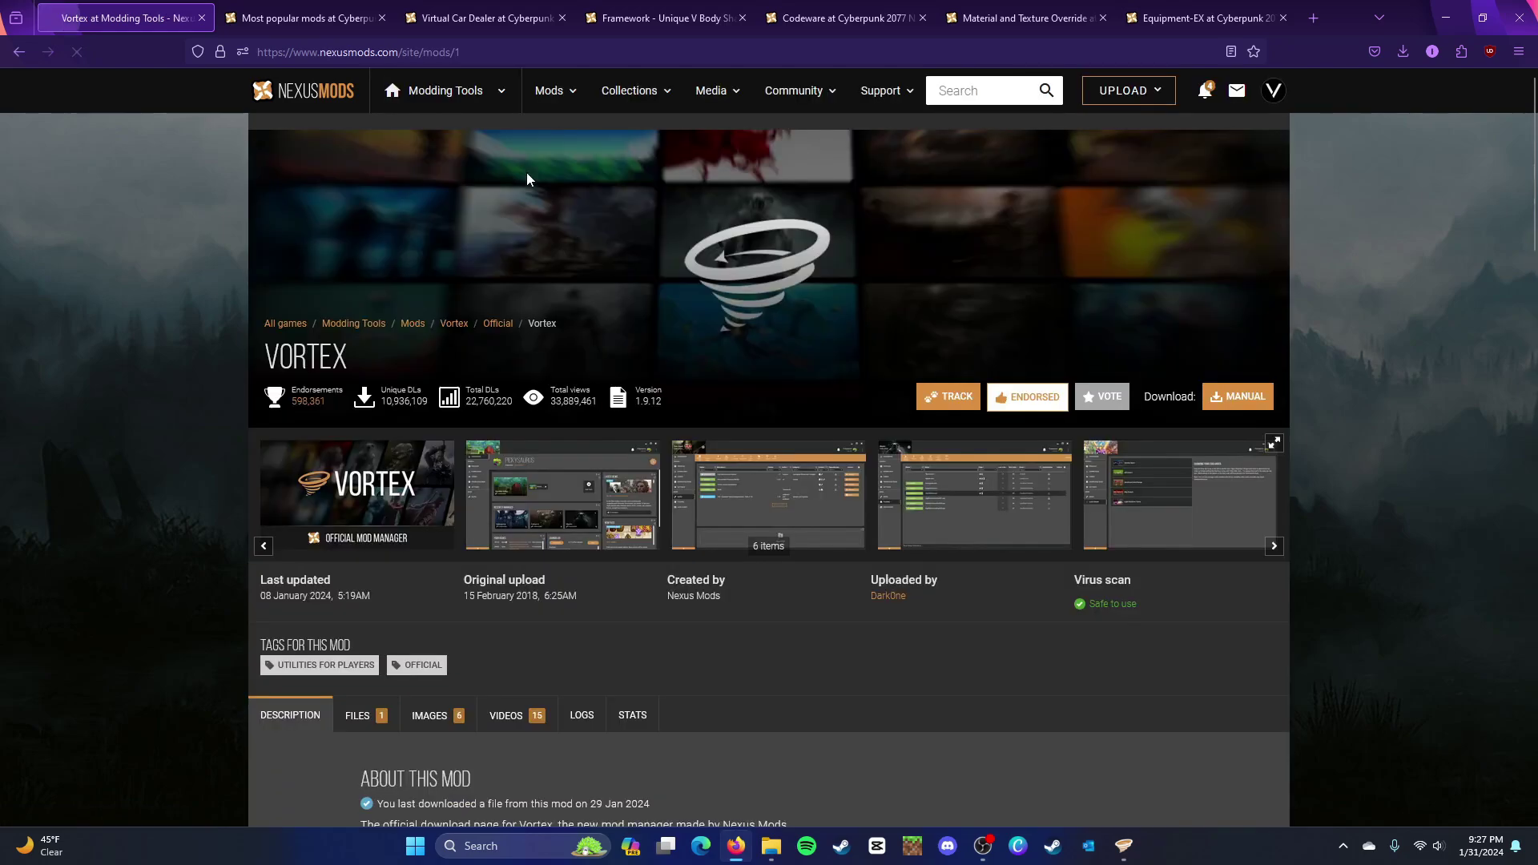
scroll(527, 174, "down", 2)
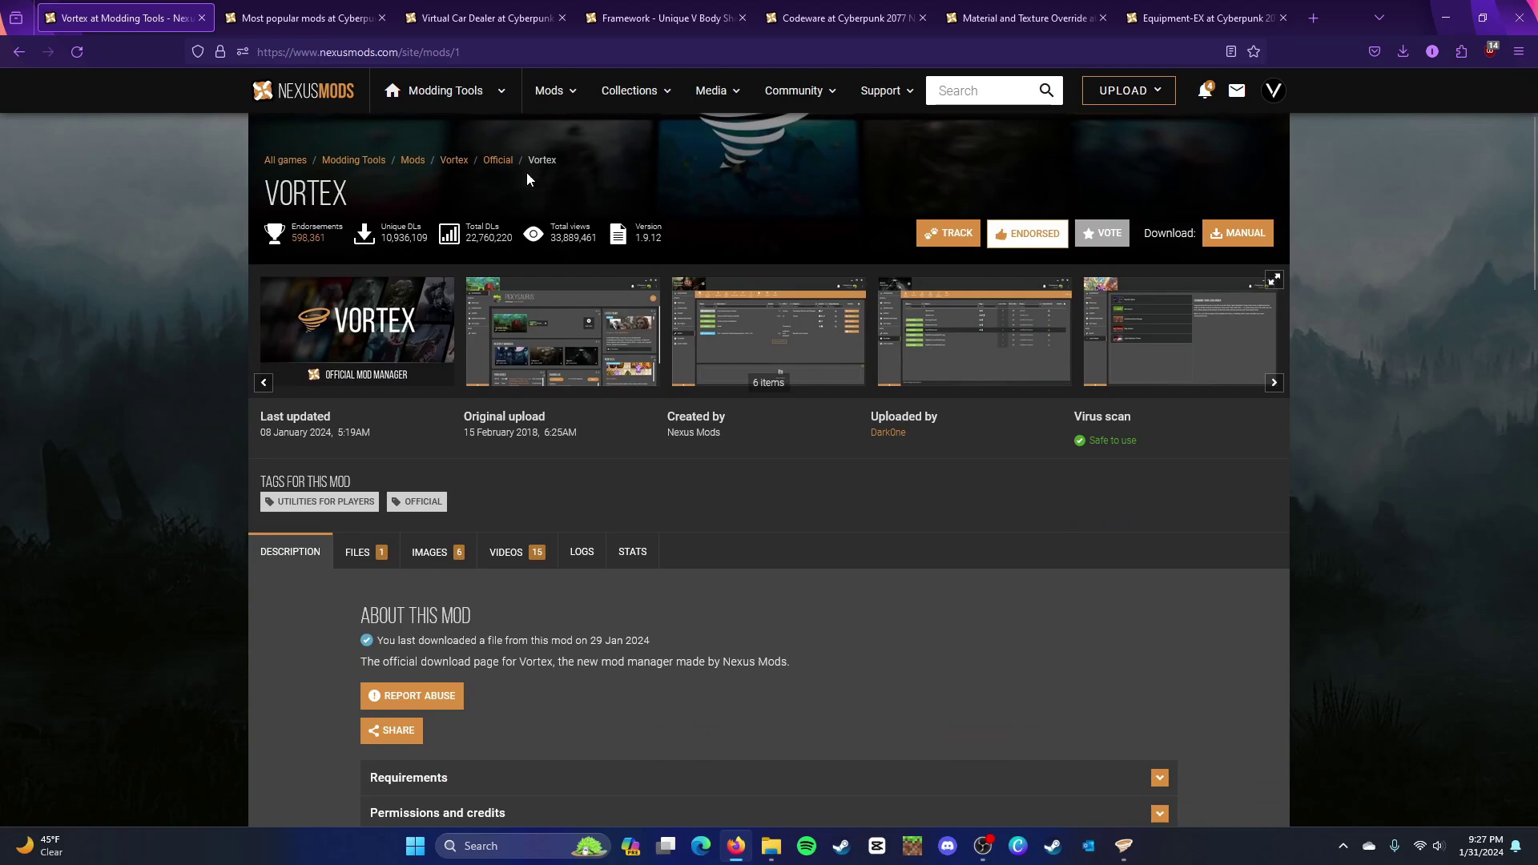
scroll(526, 171, "up", 2)
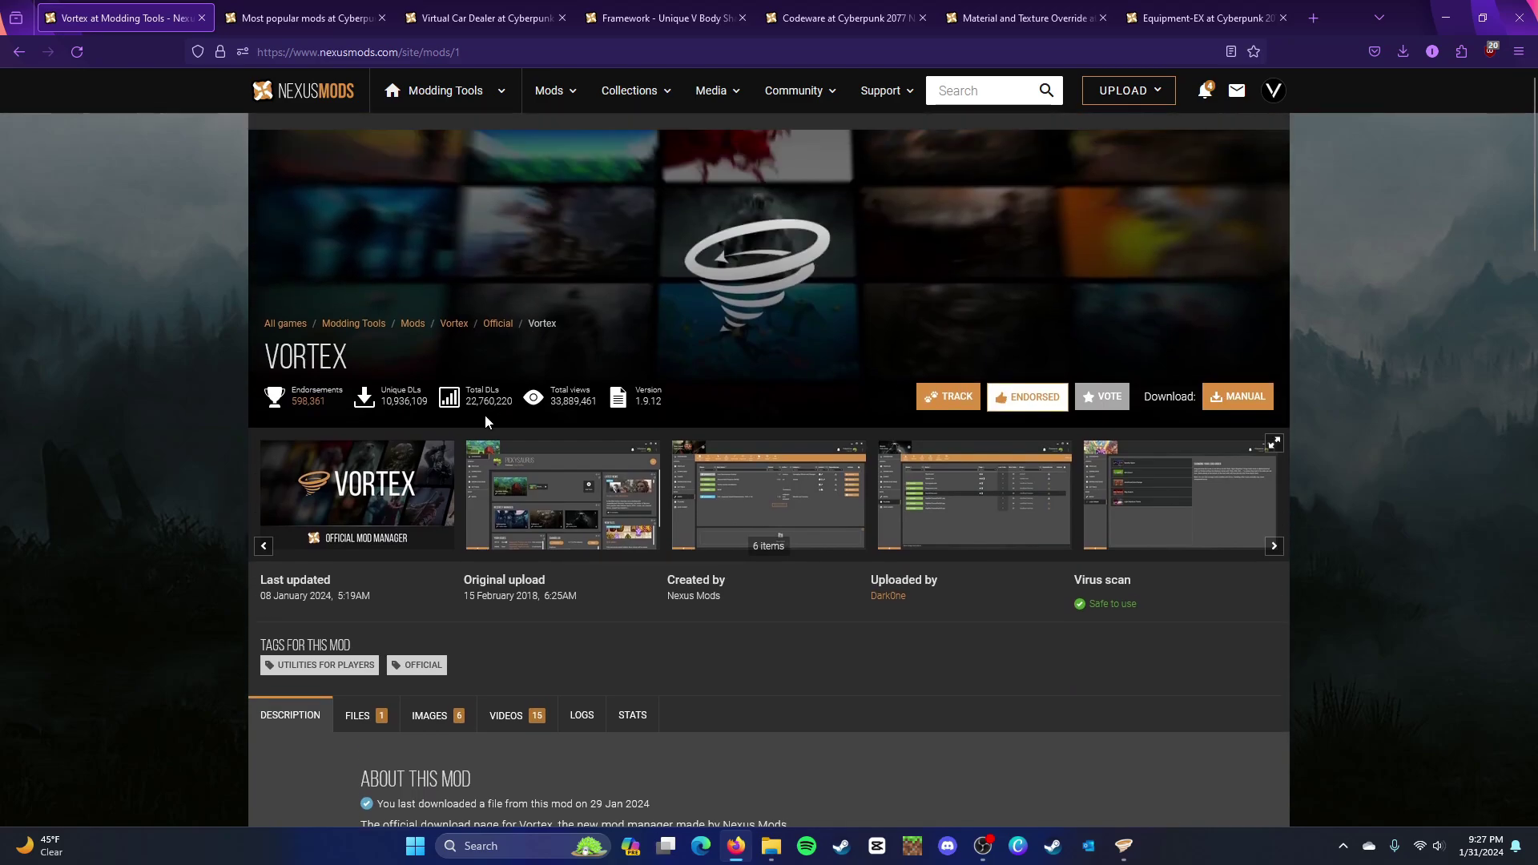
left_click(1045, 473)
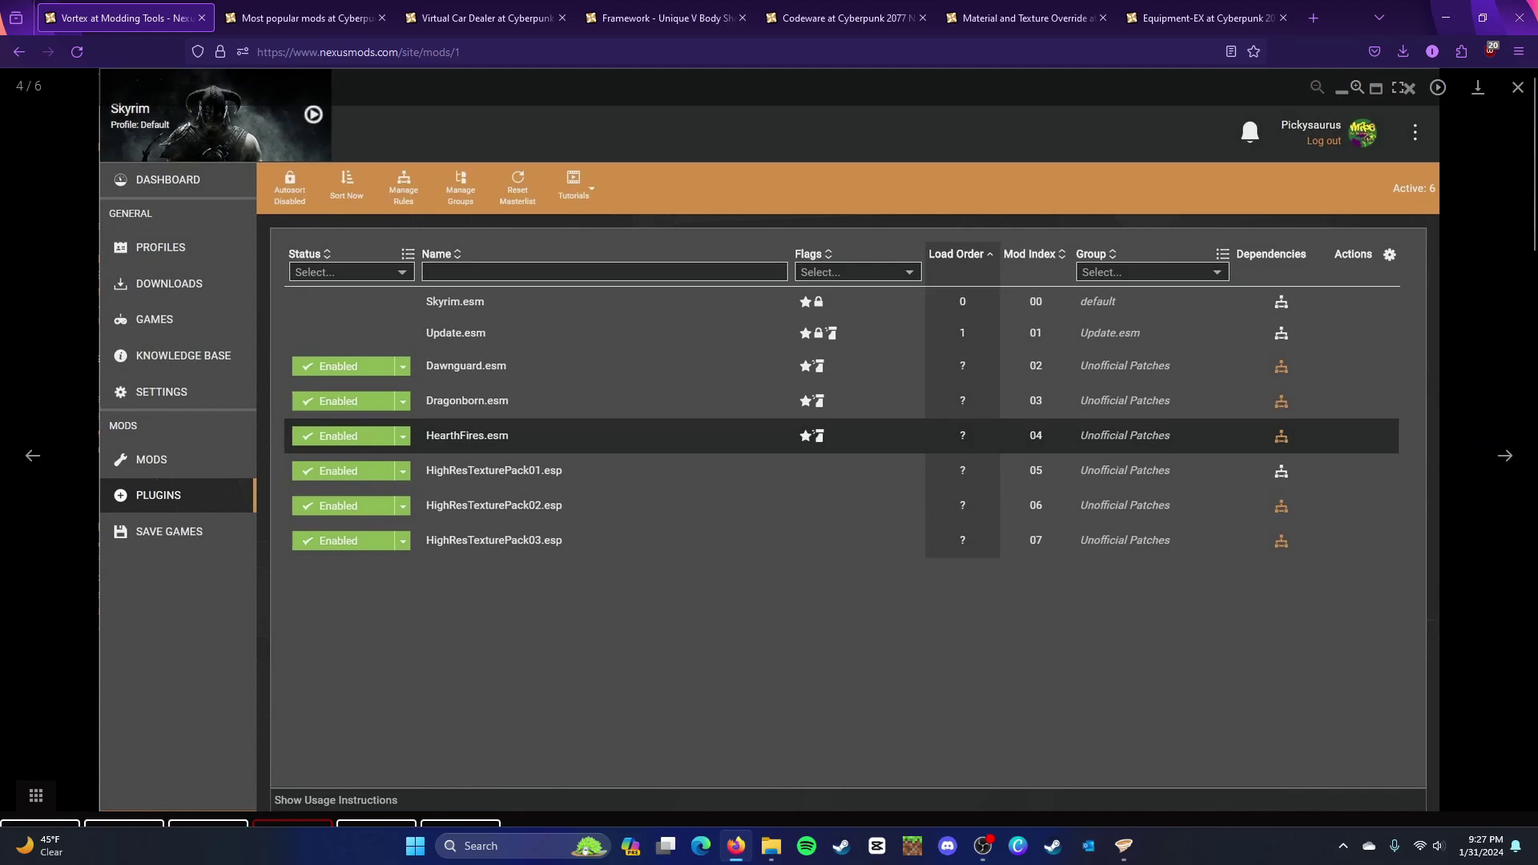
left_click(1517, 95)
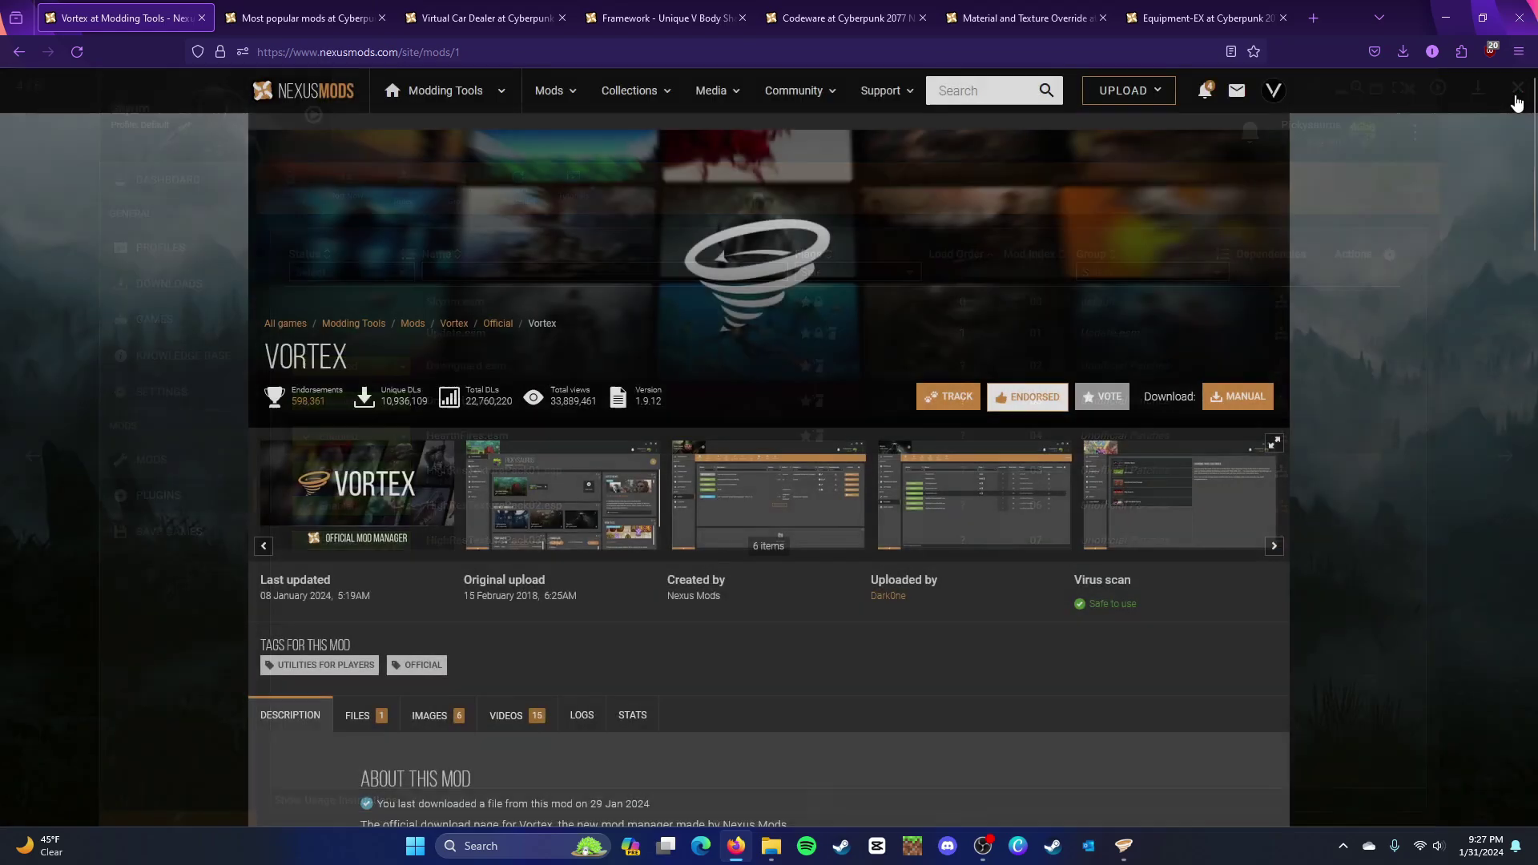
Step: Switch to Vortex and remove the duplicate 2.0PL version of Framework - Unique V Body Shape - Rig together with its archive
left_click(1130, 846)
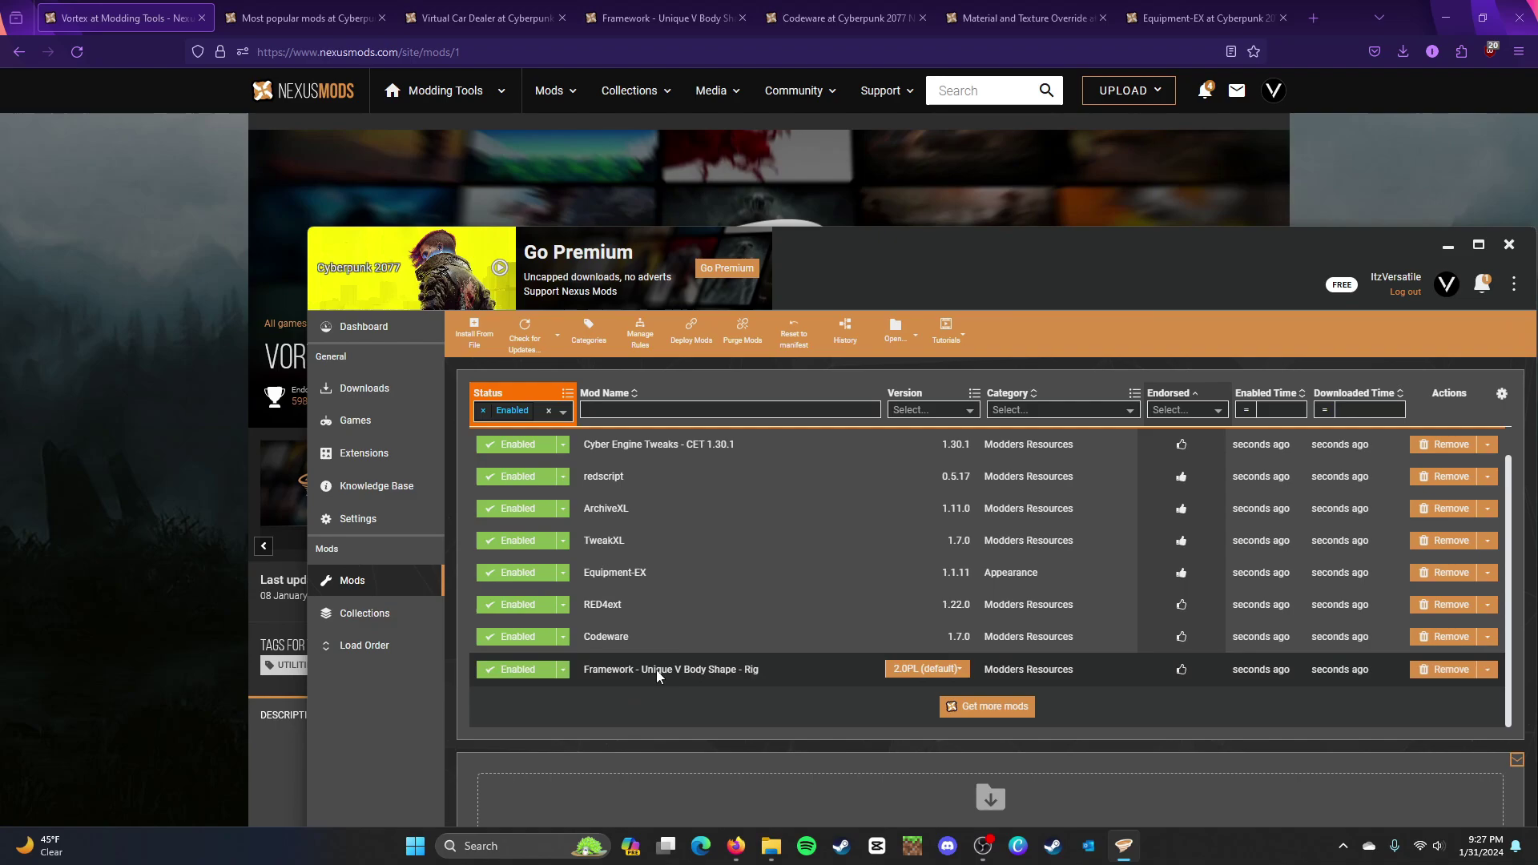
left_click(961, 673)
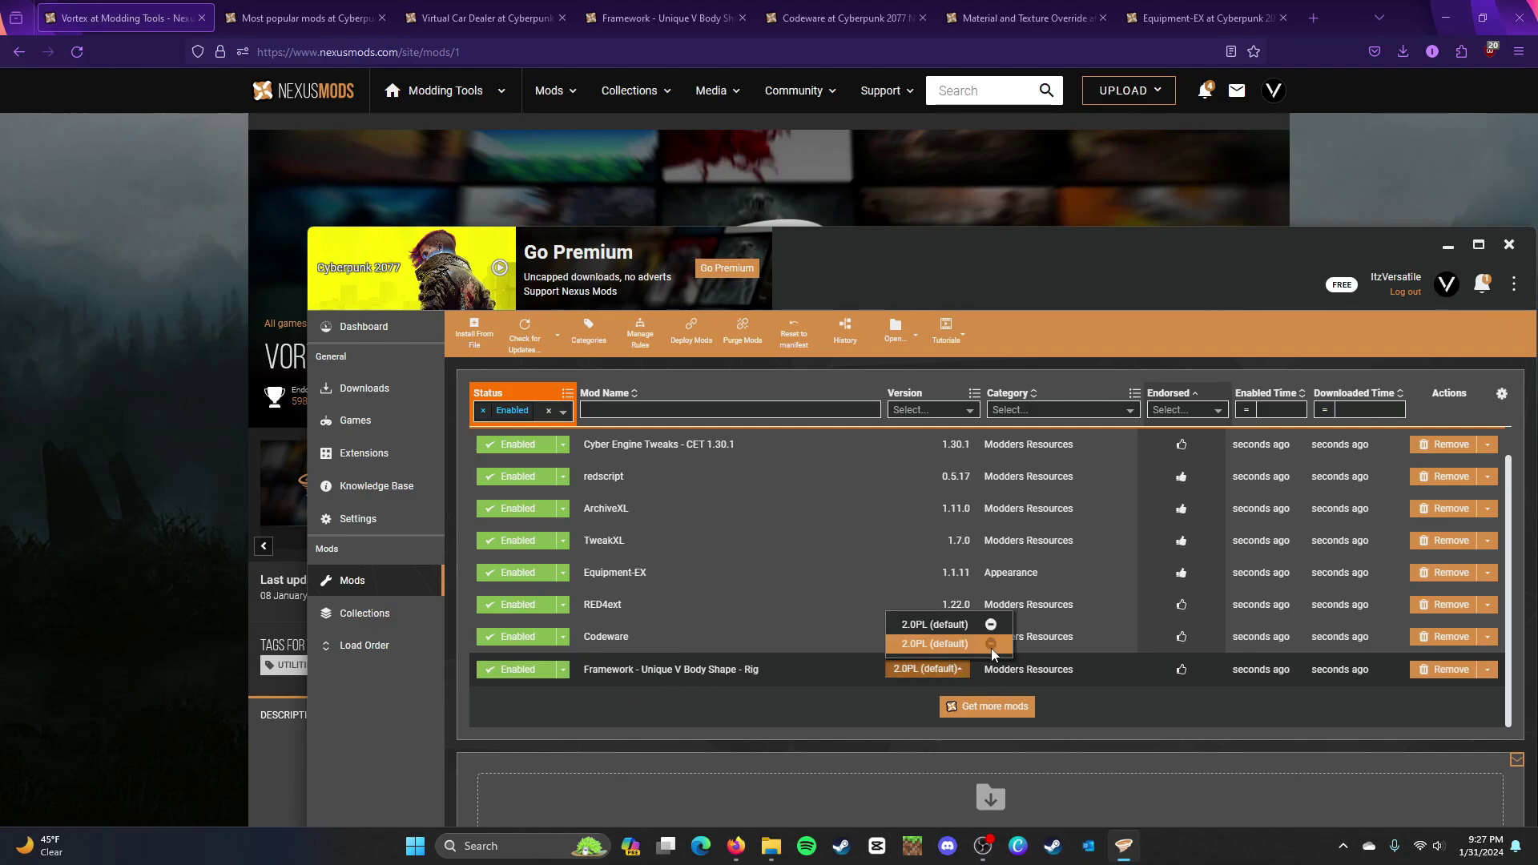
left_click(992, 647)
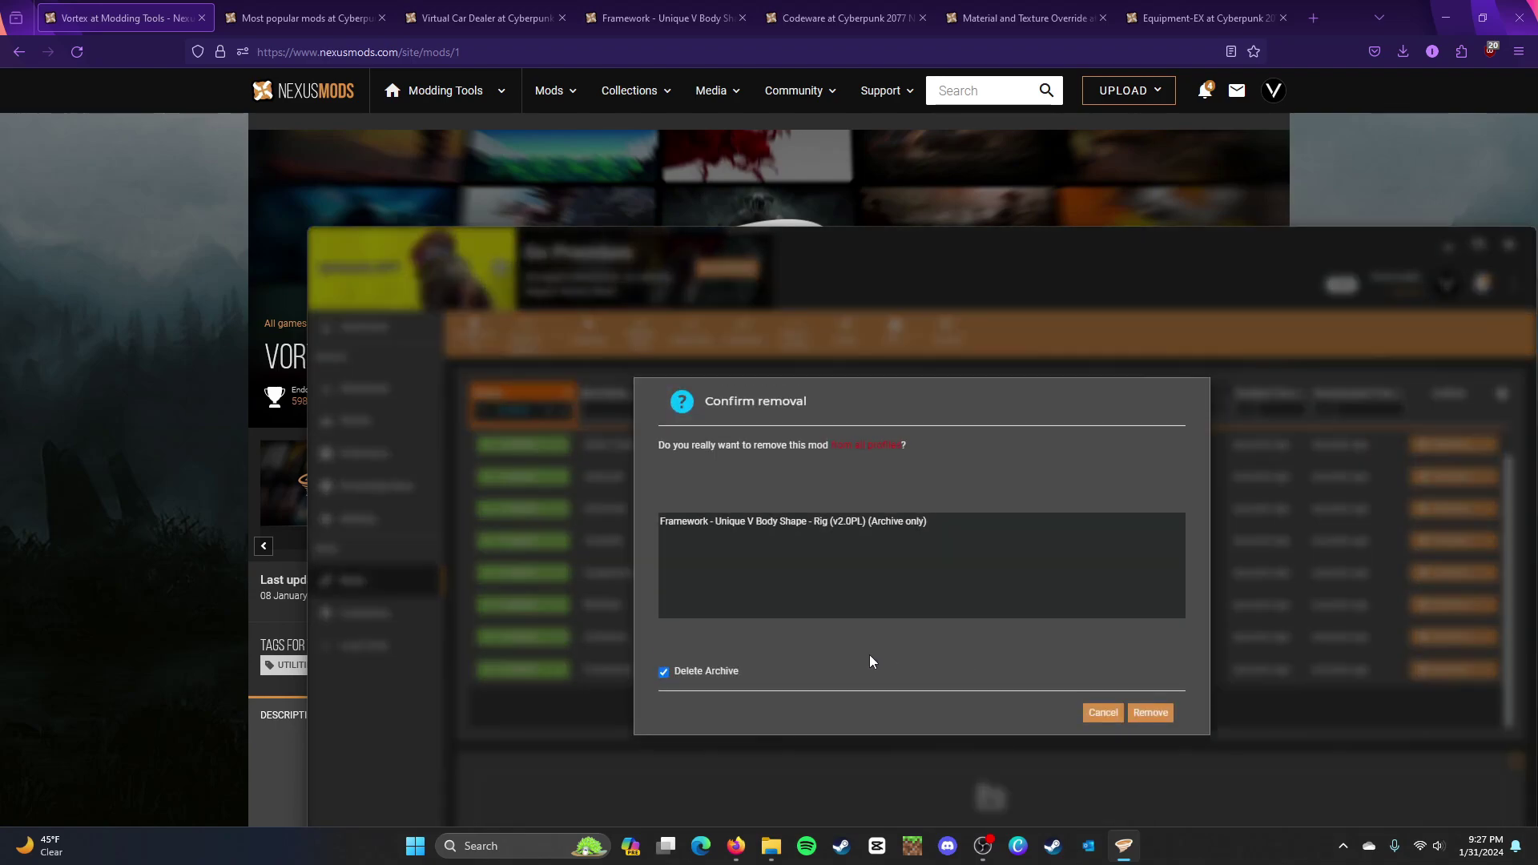
left_click(1154, 713)
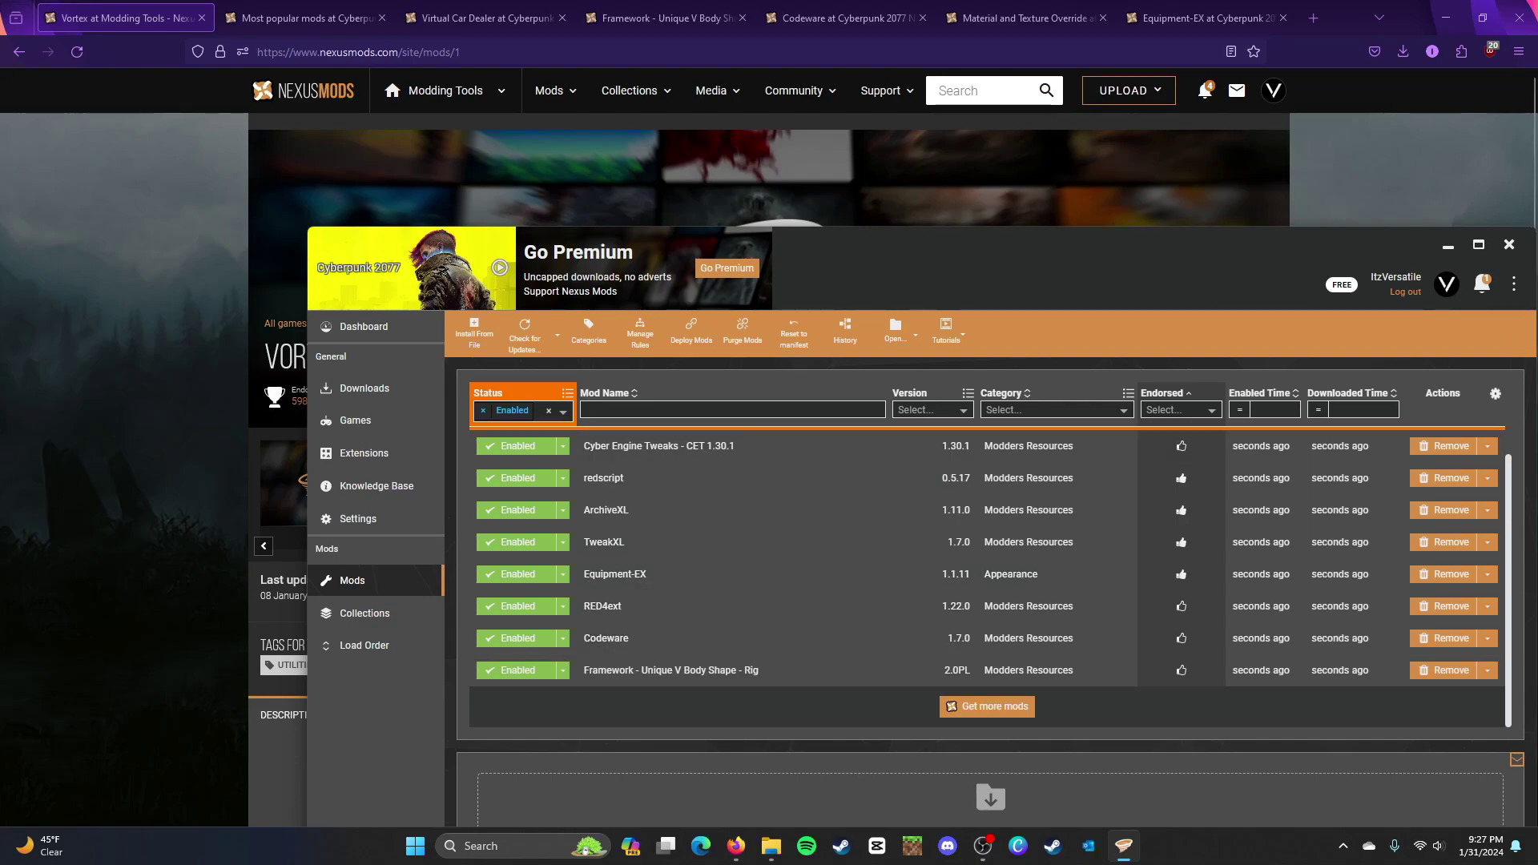
Step: Review the Vortex download page in the browser, return to the Vortex app and browse its managed and unmanaged games
left_click(286, 759)
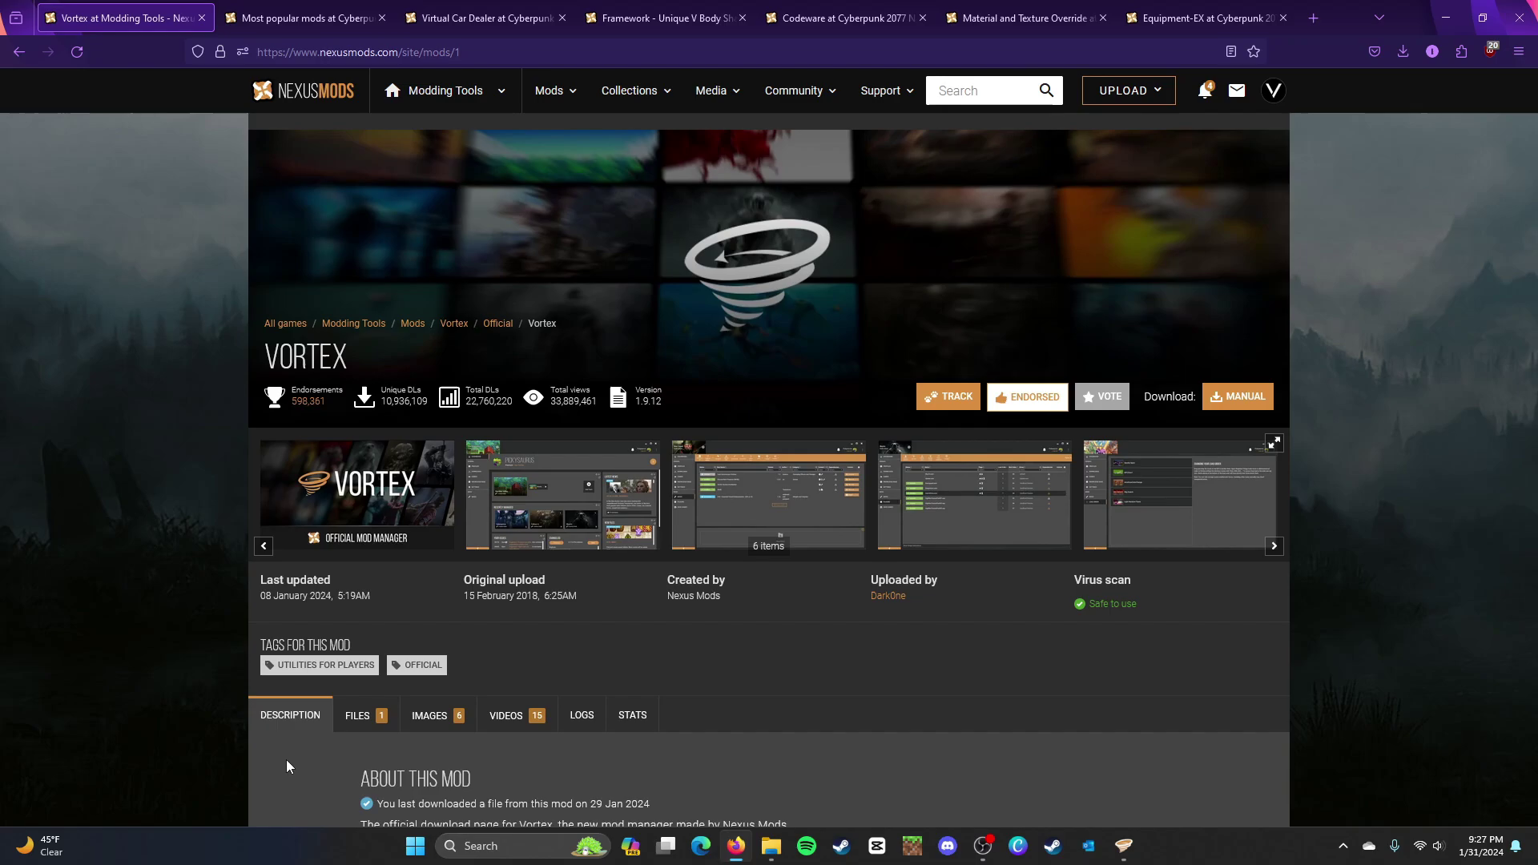
scroll(286, 759, "down", 1)
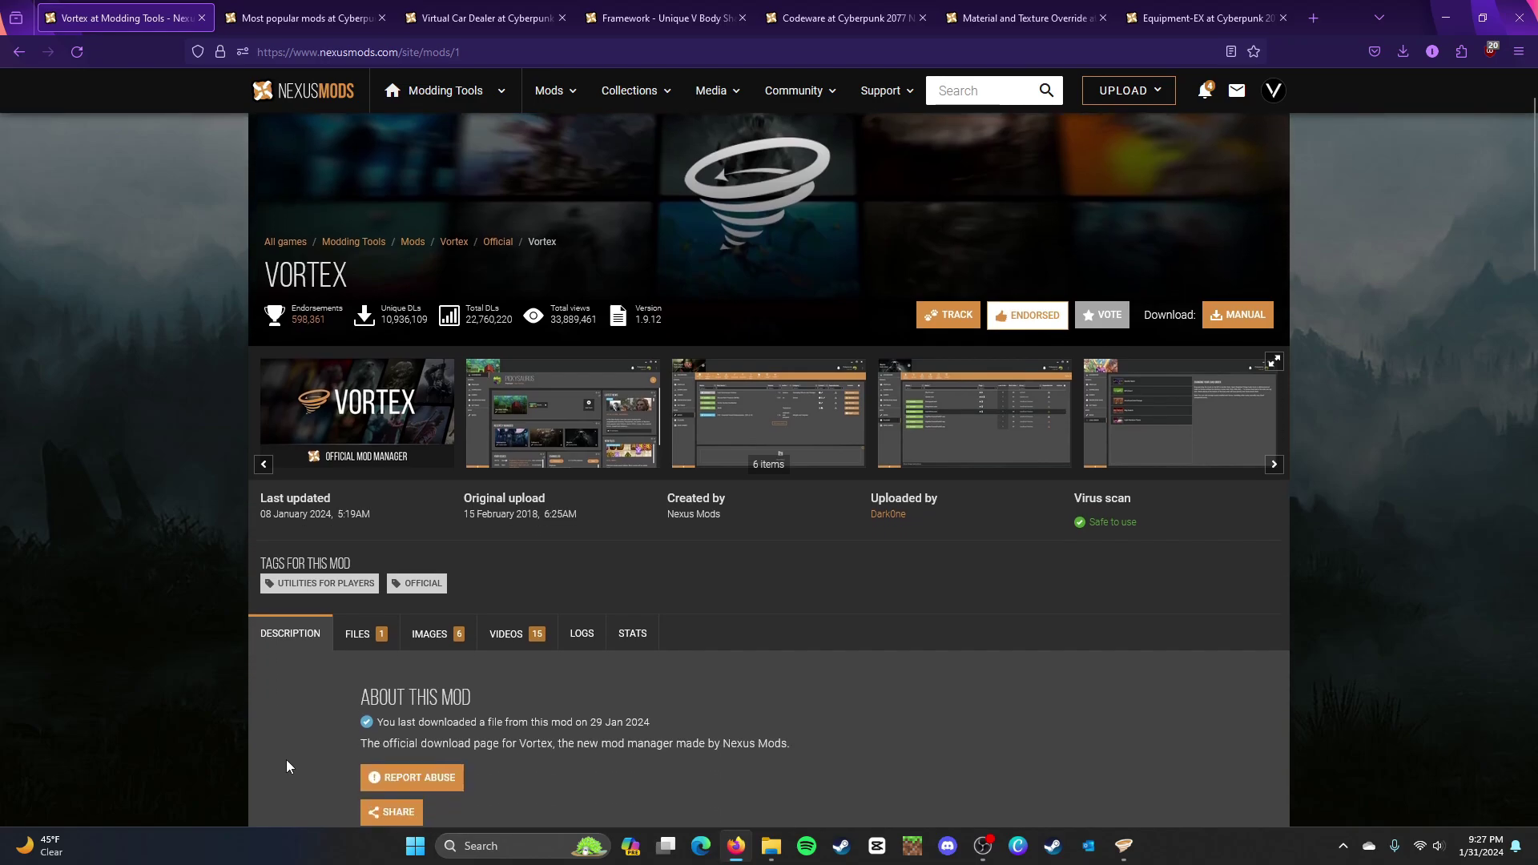
left_click(1124, 846)
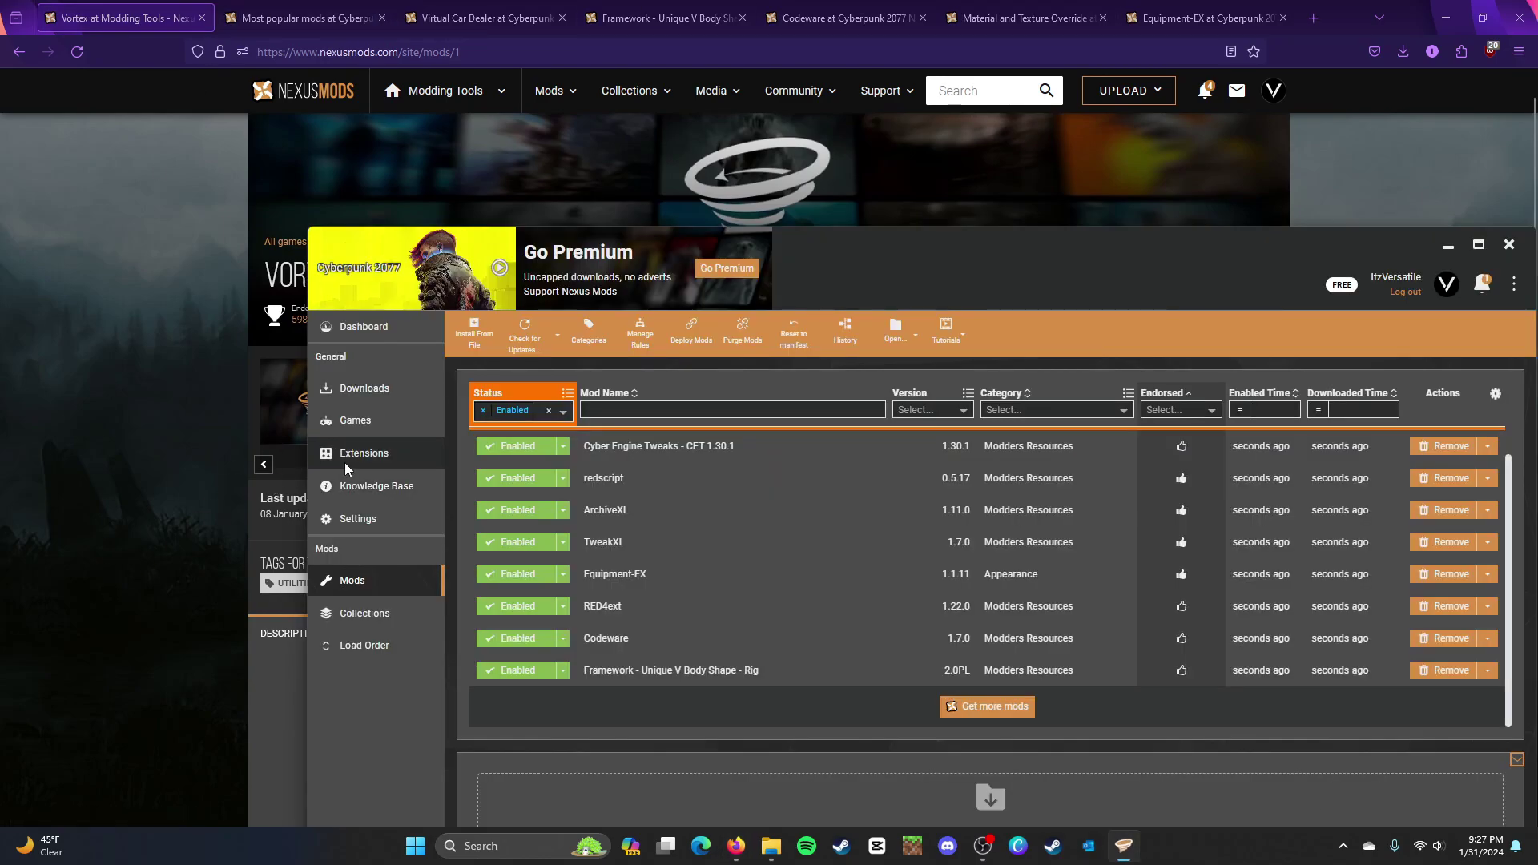
left_click(353, 425)
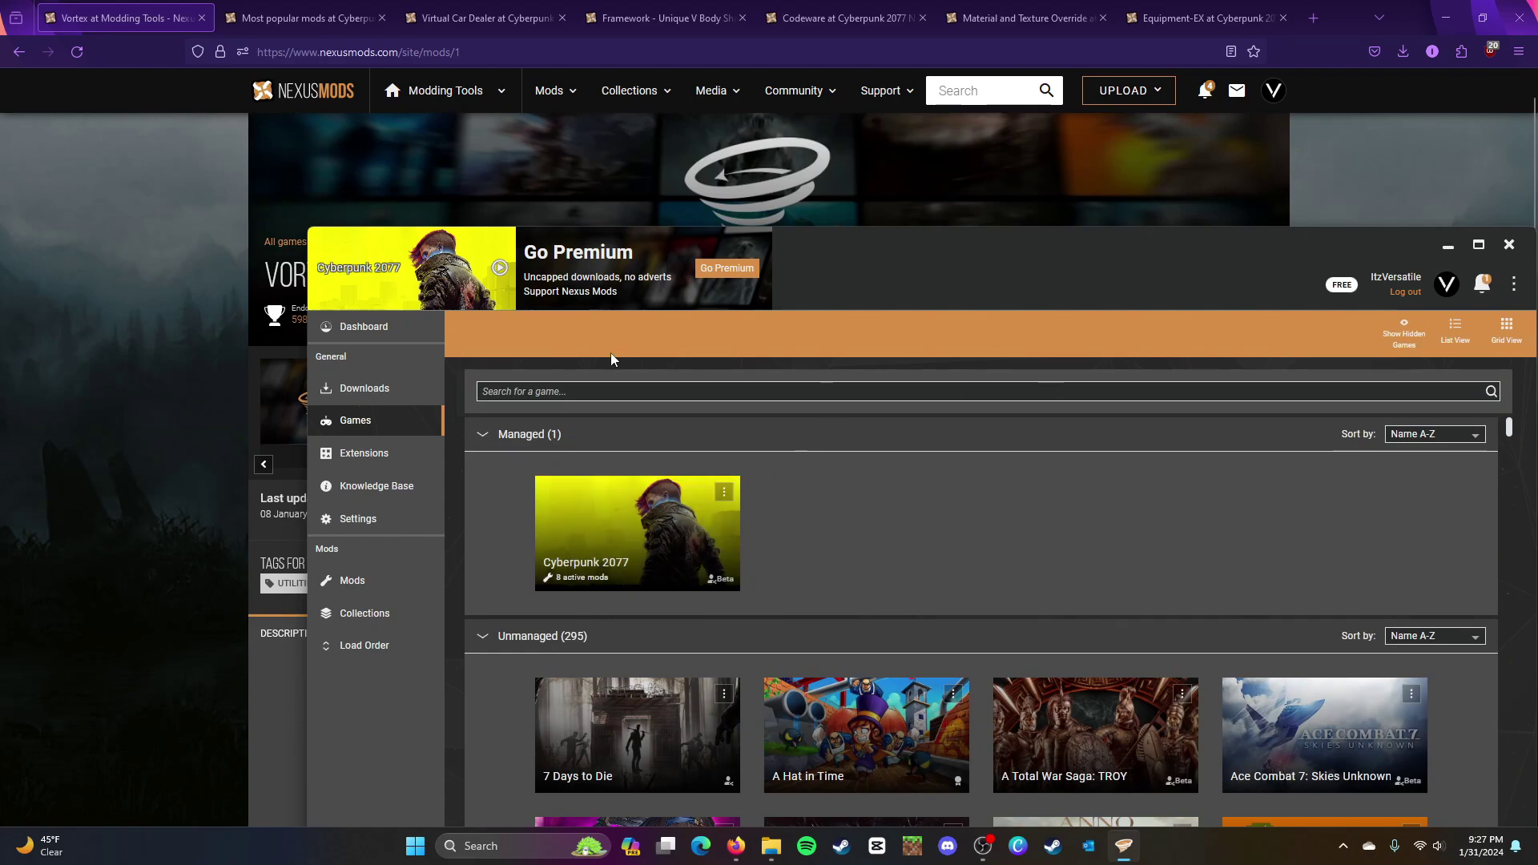
scroll(652, 476, "down", 15)
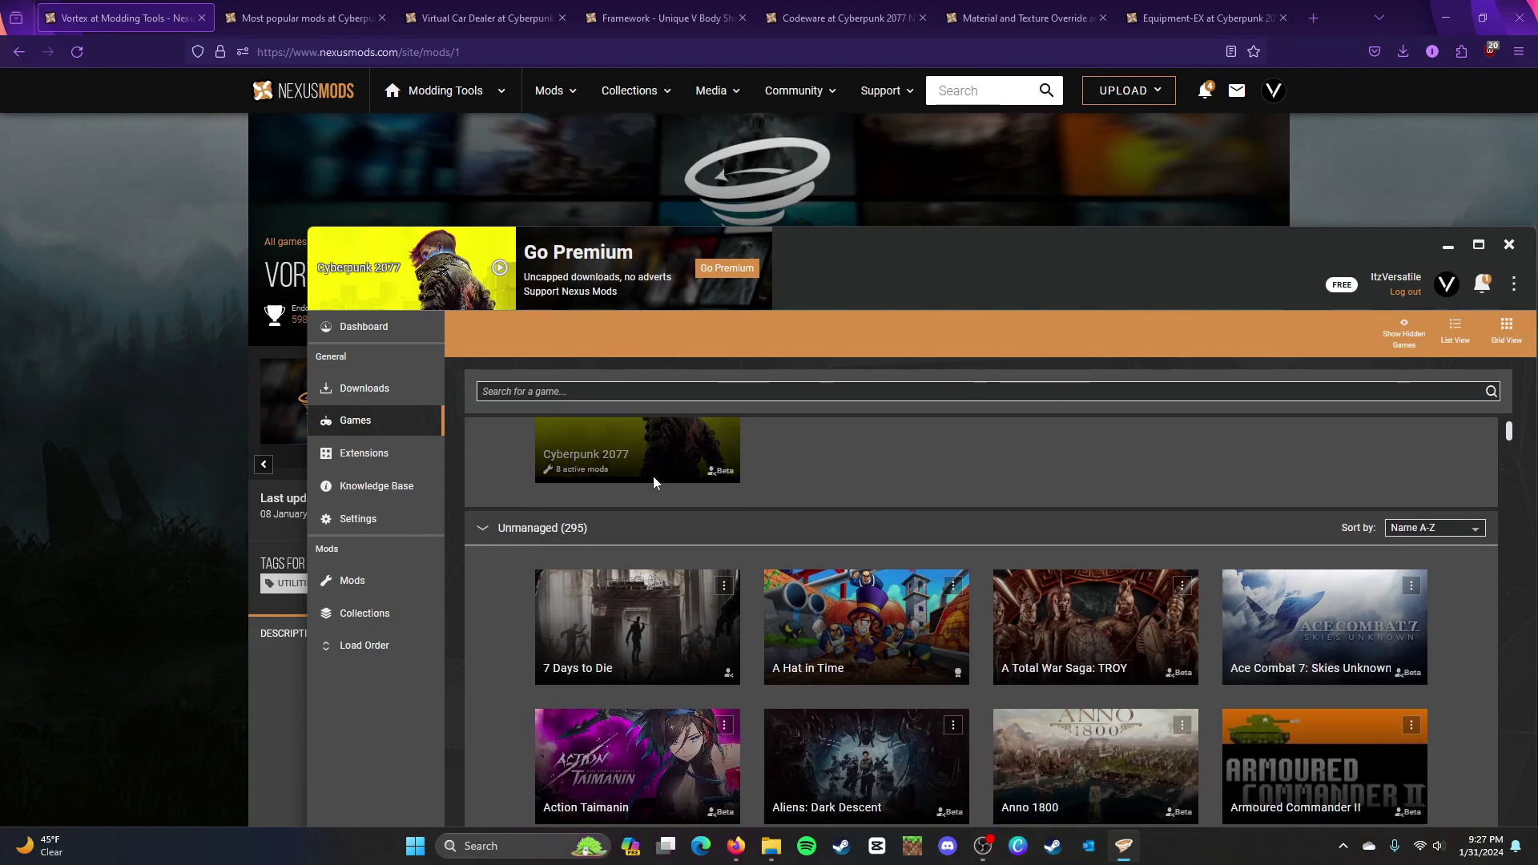
scroll(654, 481, "up", 15)
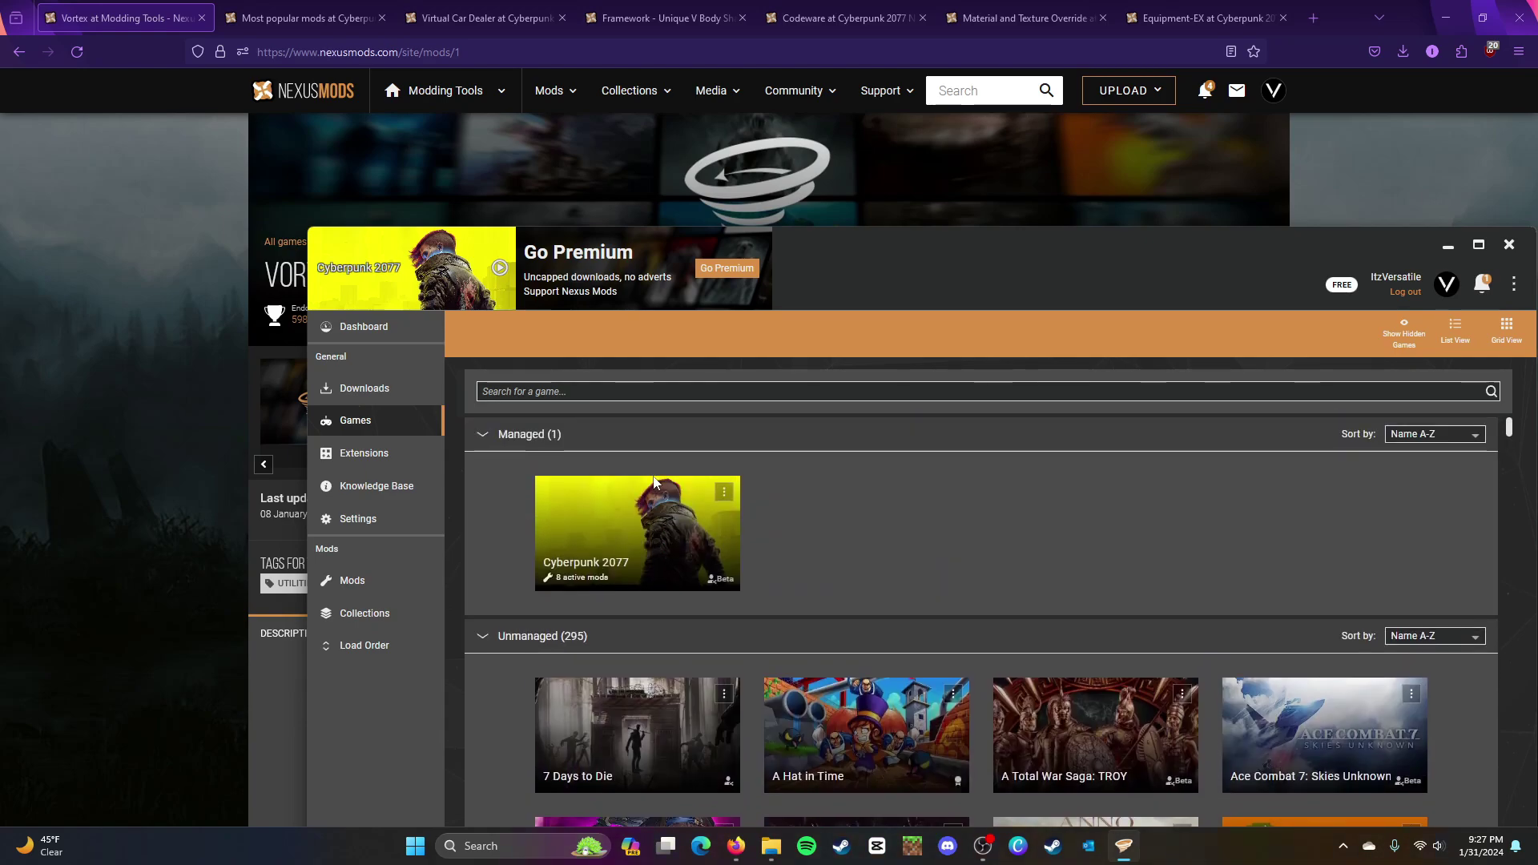
Step: Search the games list for "cyb" and clear the search field again
left_click(733, 389)
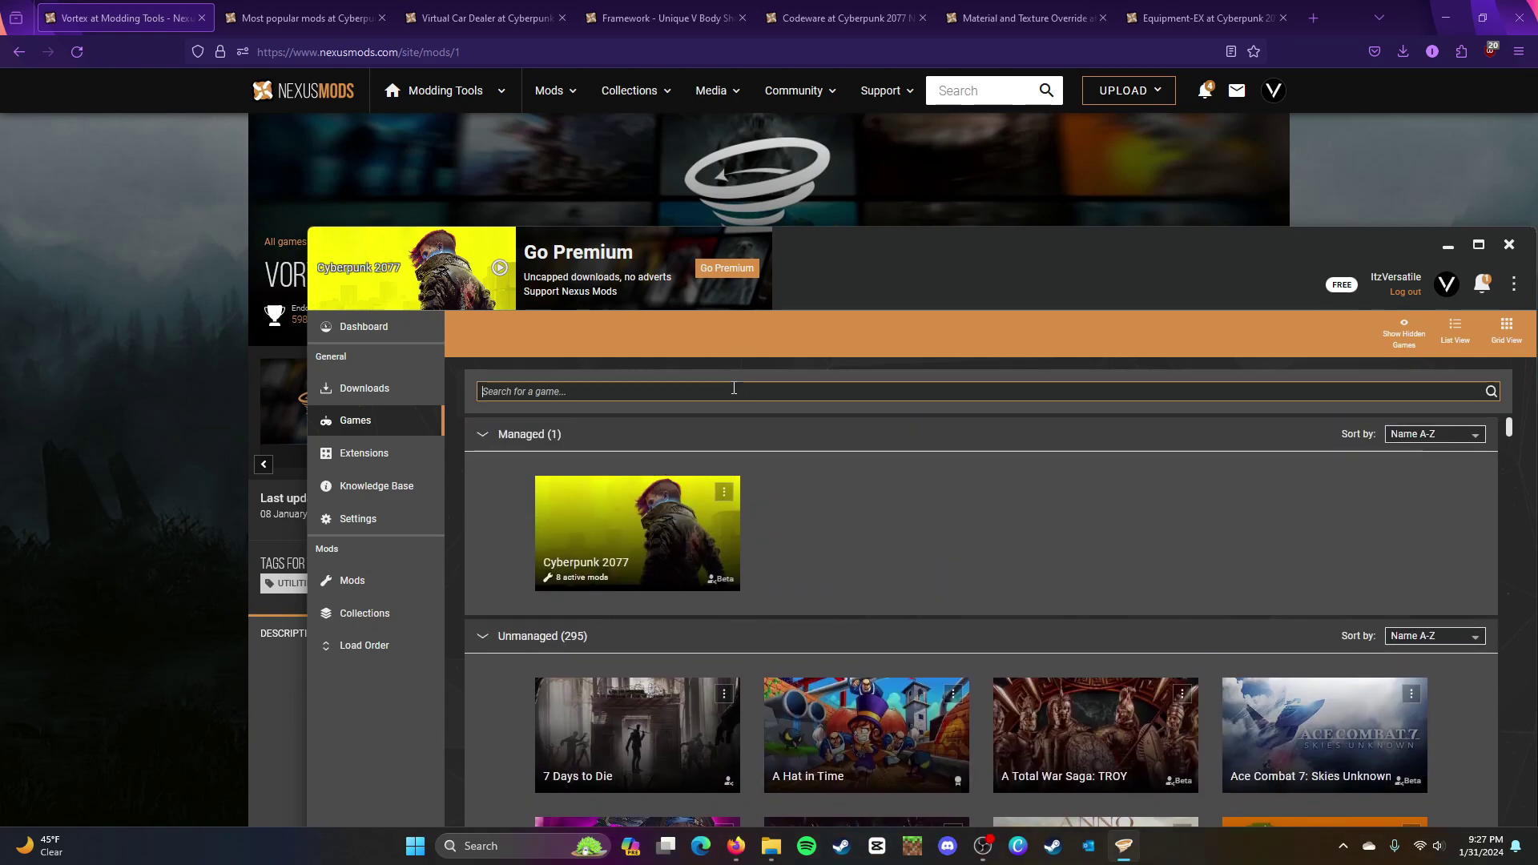
type("cyb")
key("BackSpace")
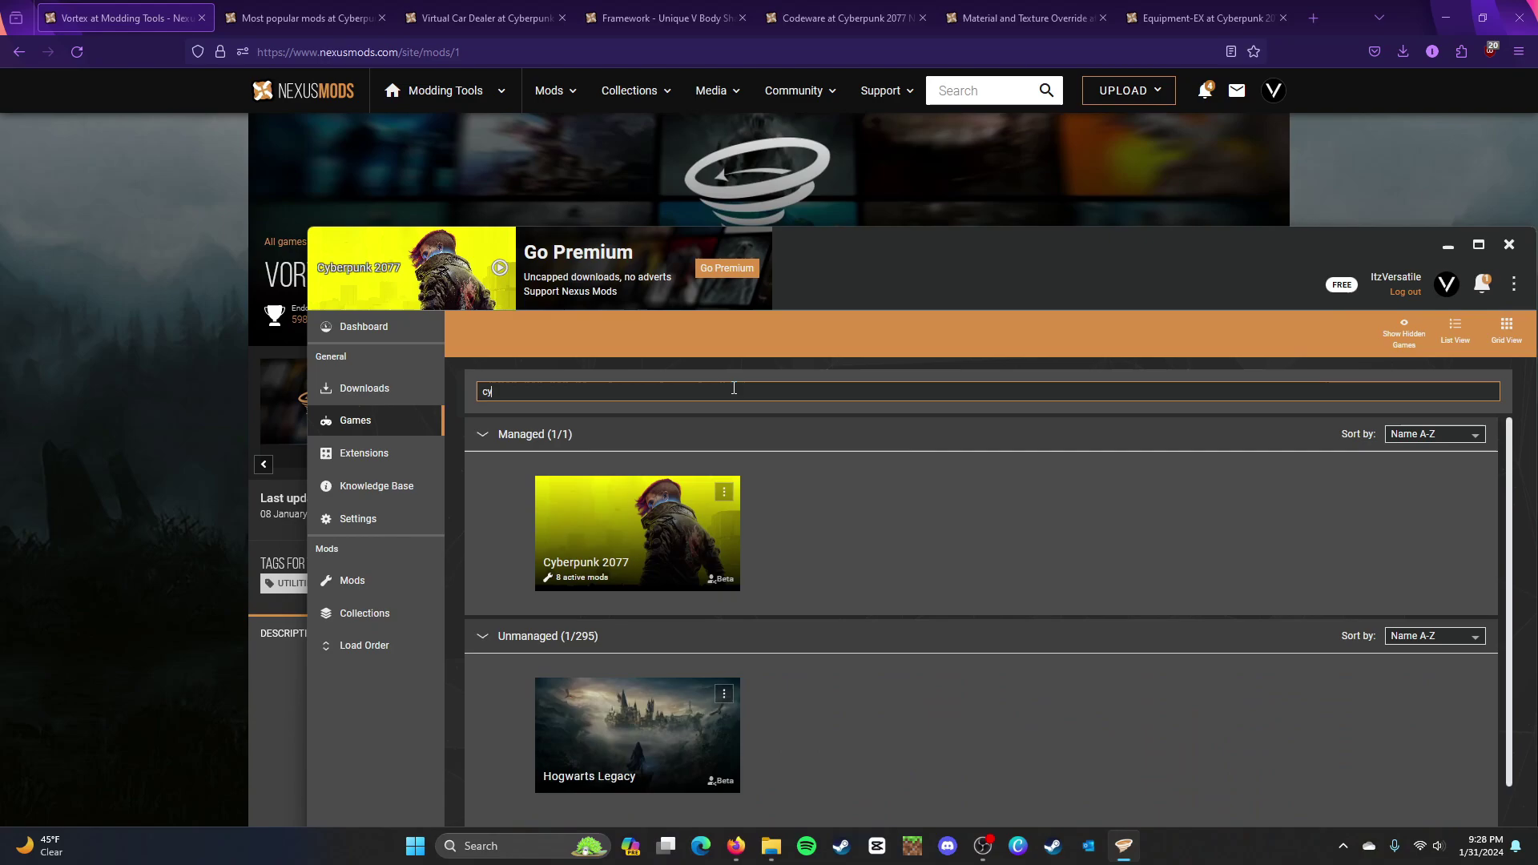
key("BackSpace")
key("BackSpace")
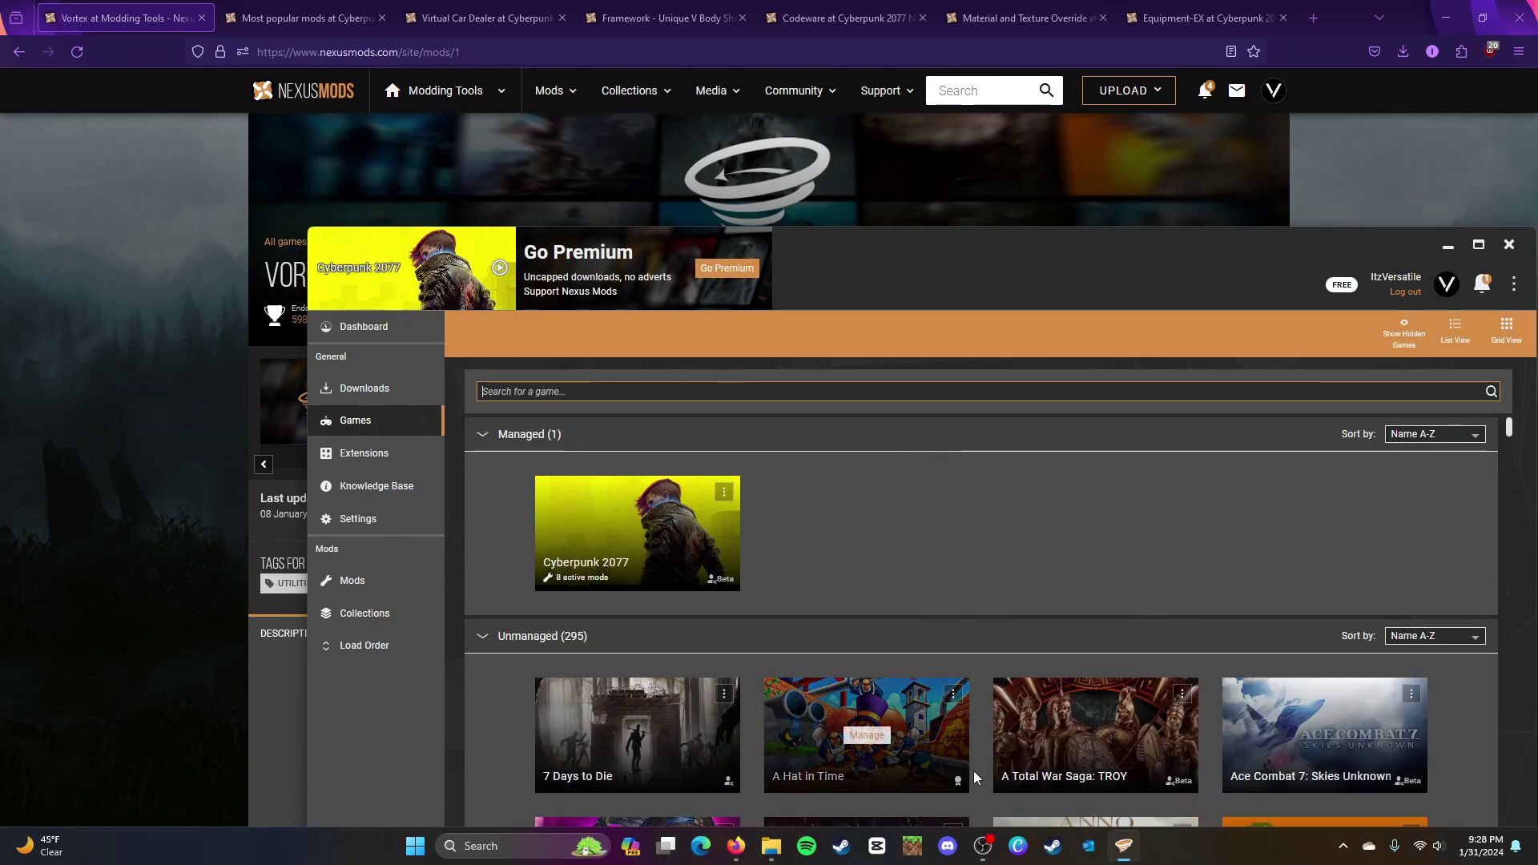
left_click(1130, 519)
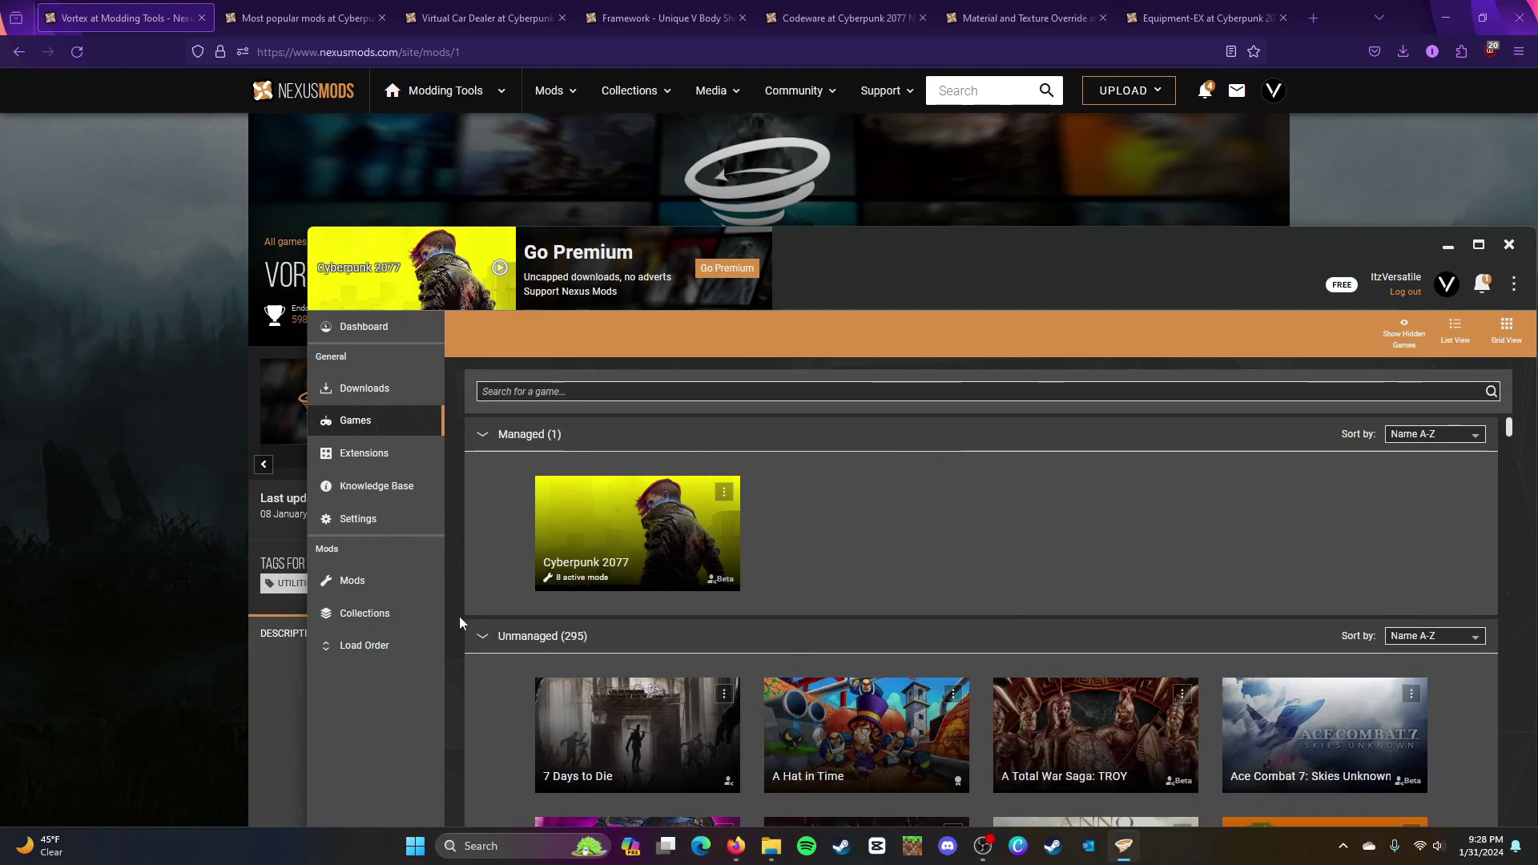
Step: Open the game mods folder from the installed mods list in File Explorer, view its contents and minimize the folder window
left_click(342, 580)
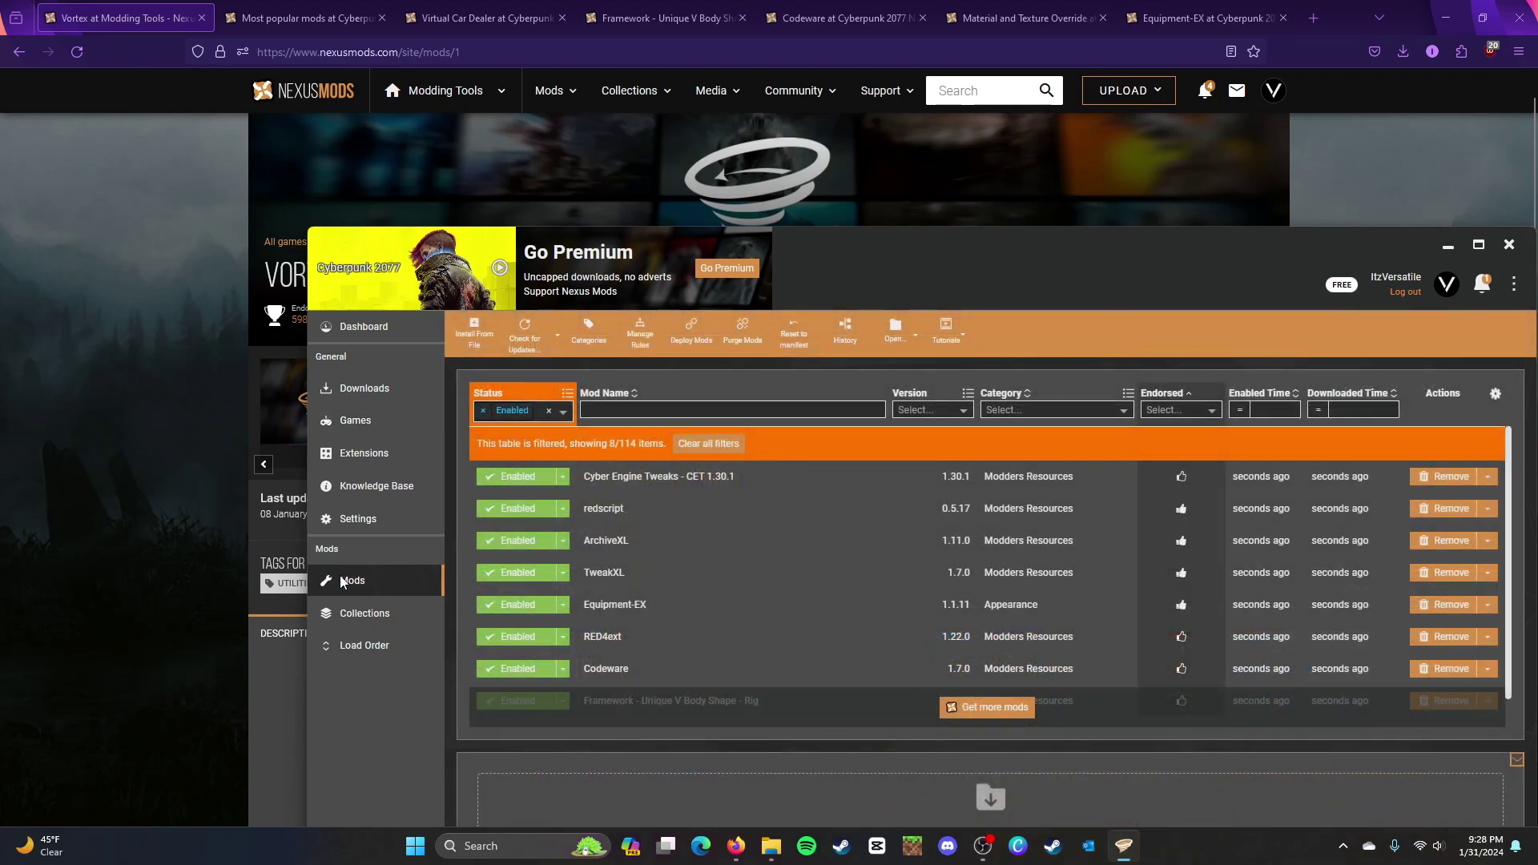
left_click(876, 342)
left_click(910, 402)
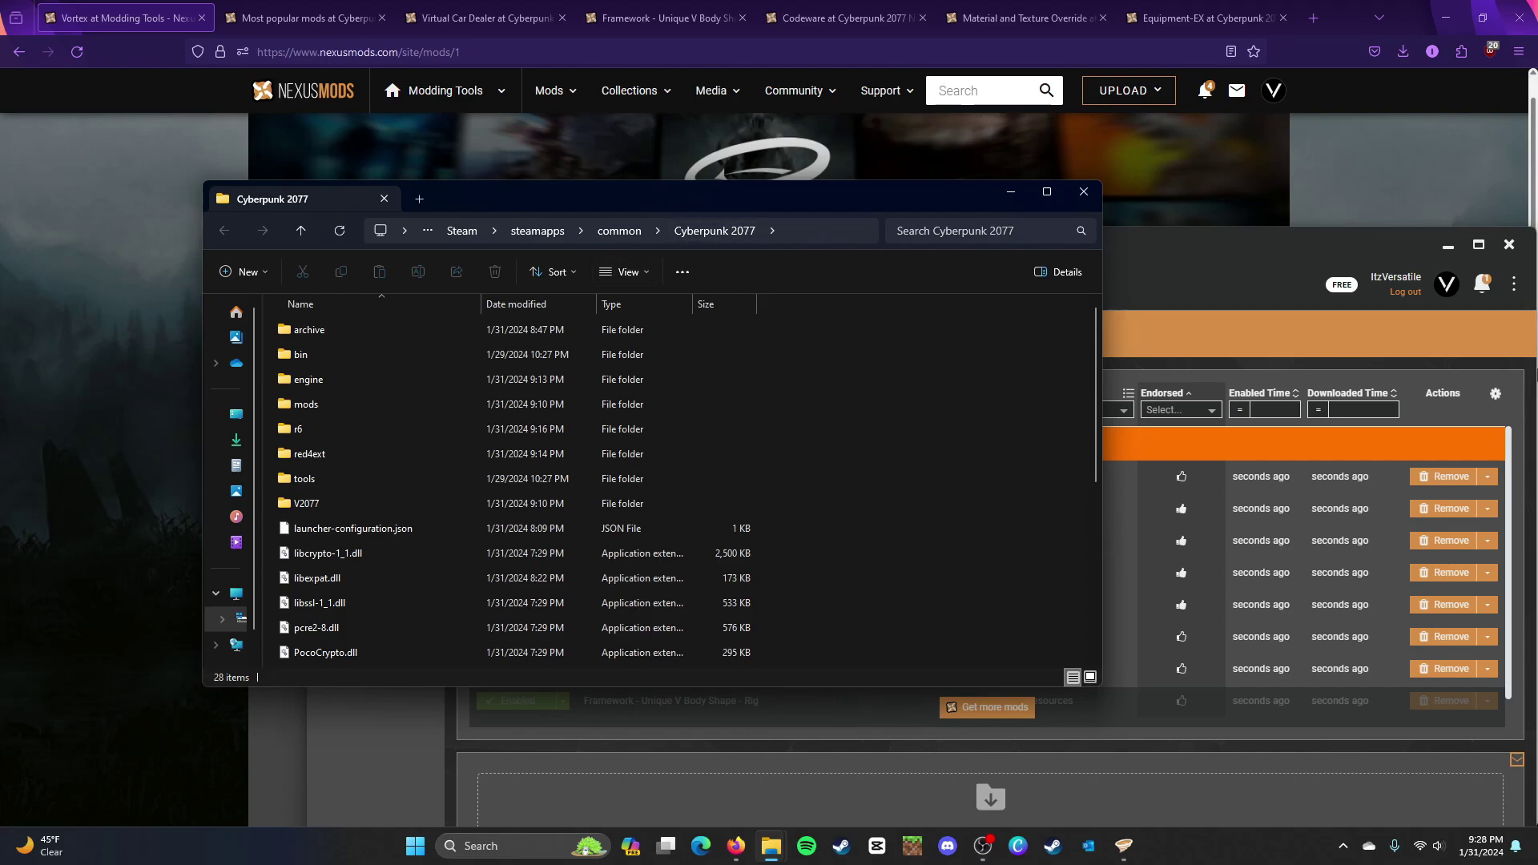
left_click(1017, 191)
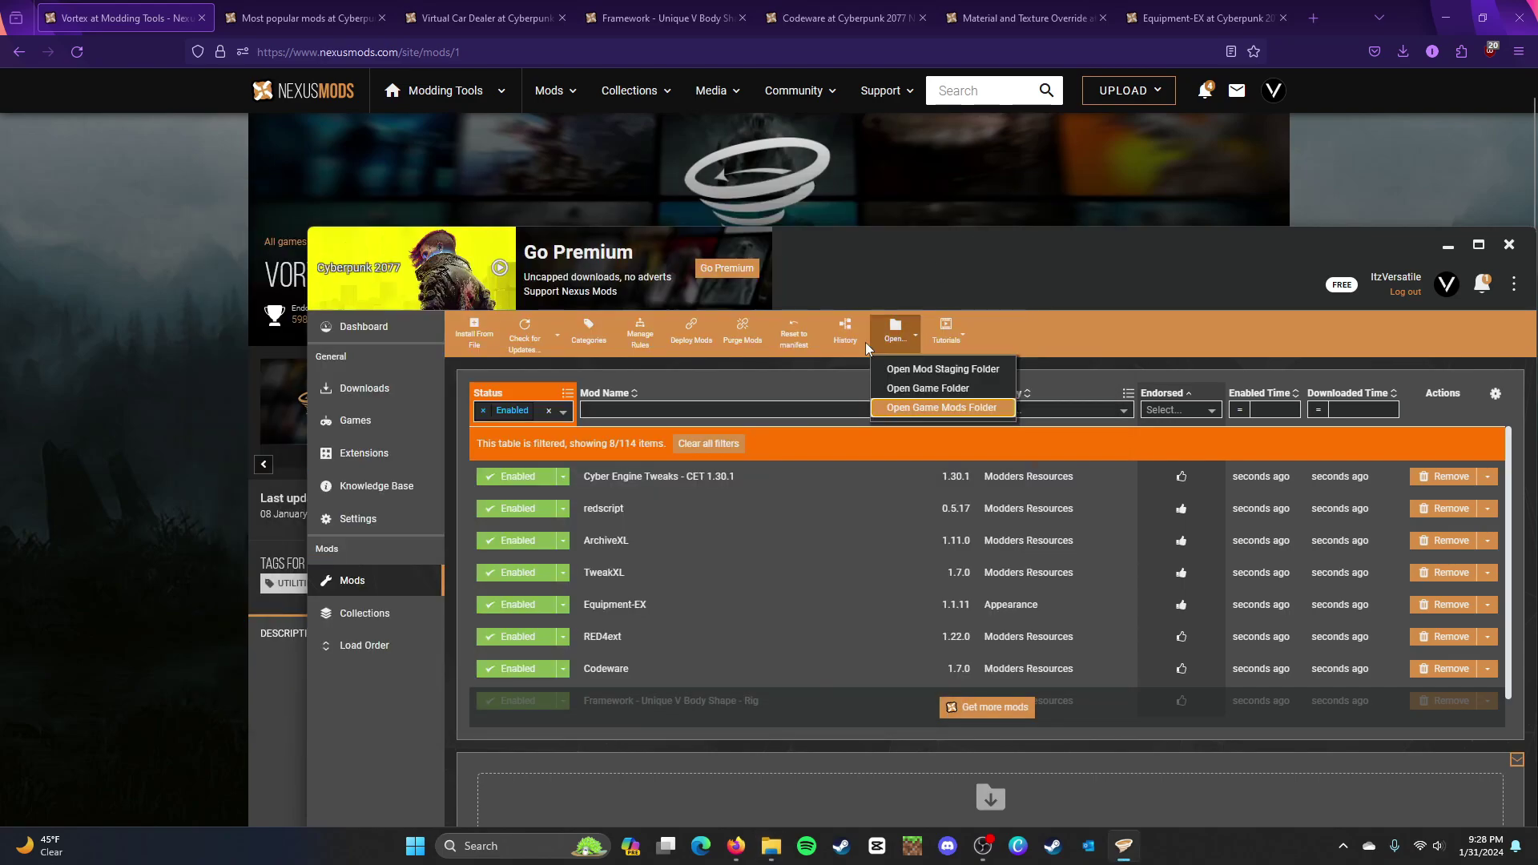
Step: Minimize Vortex and open the Cyberpunk 2077 mods page from the Nexus Mods home page in the browser
left_click(1078, 381)
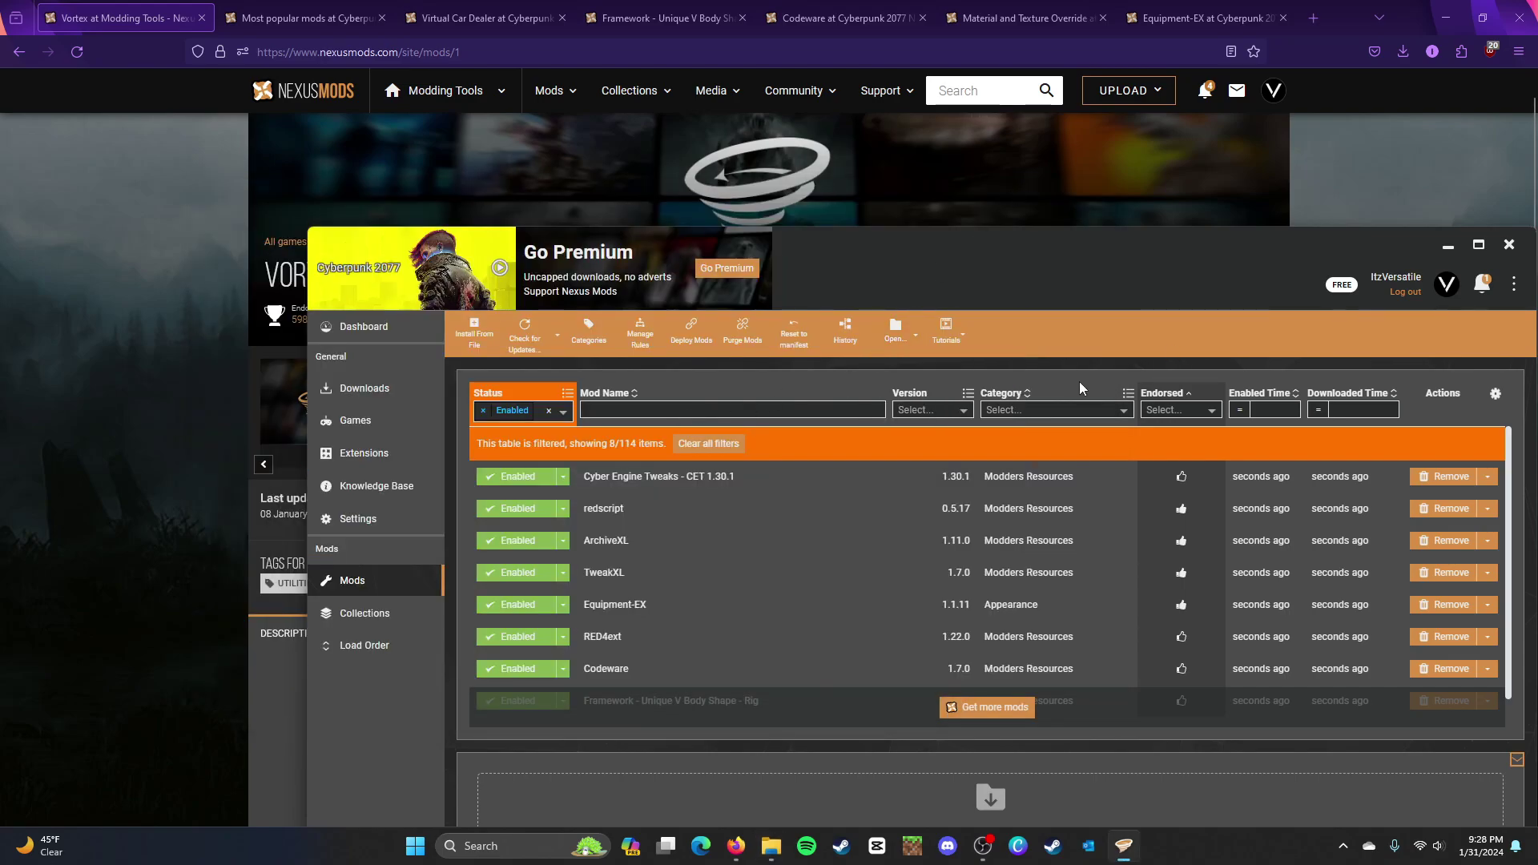
left_click(1448, 246)
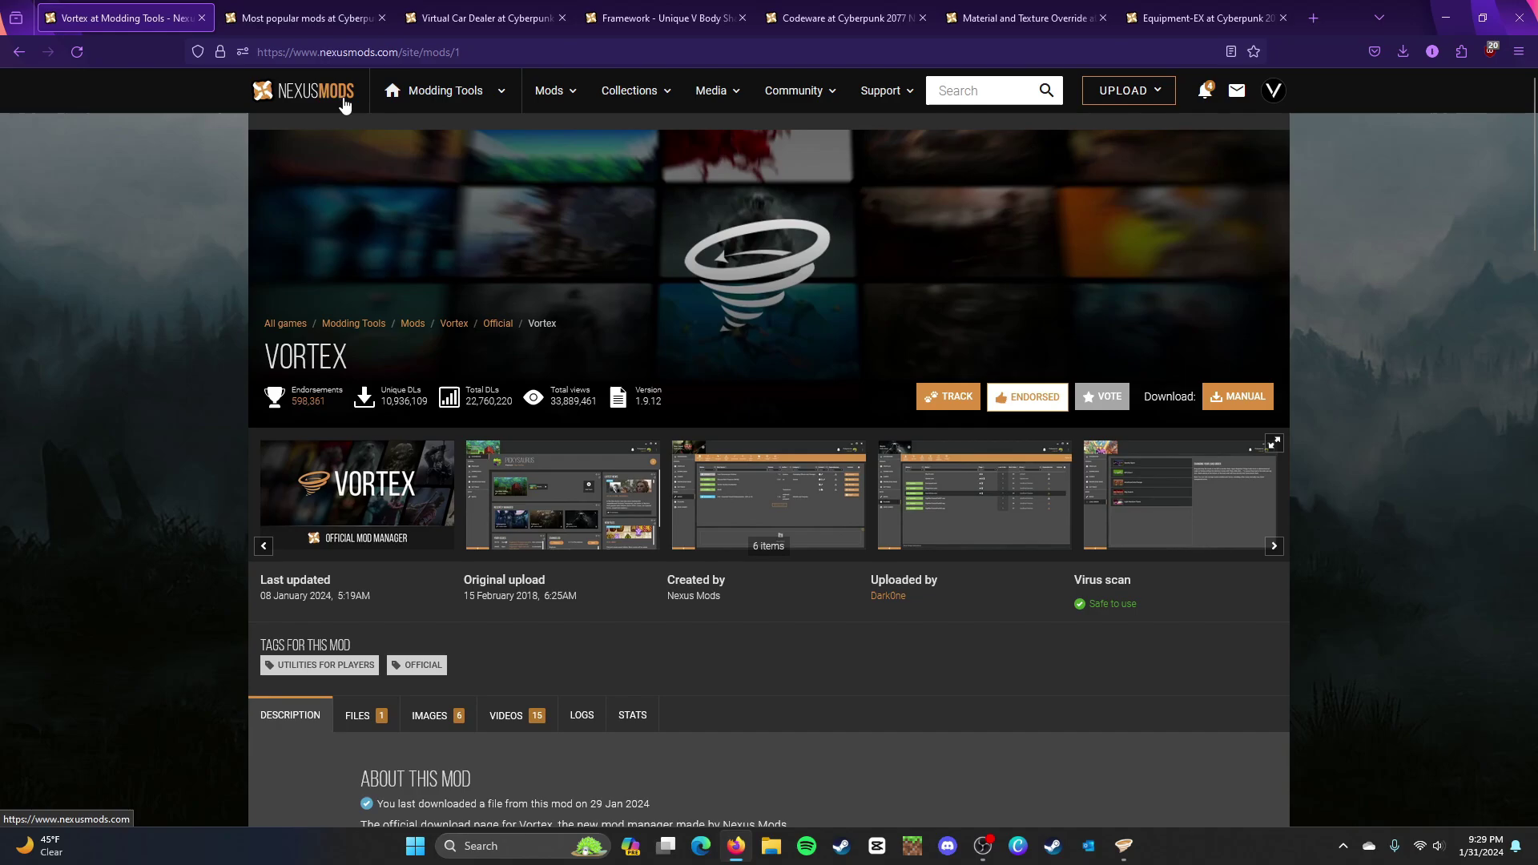
left_click(307, 13)
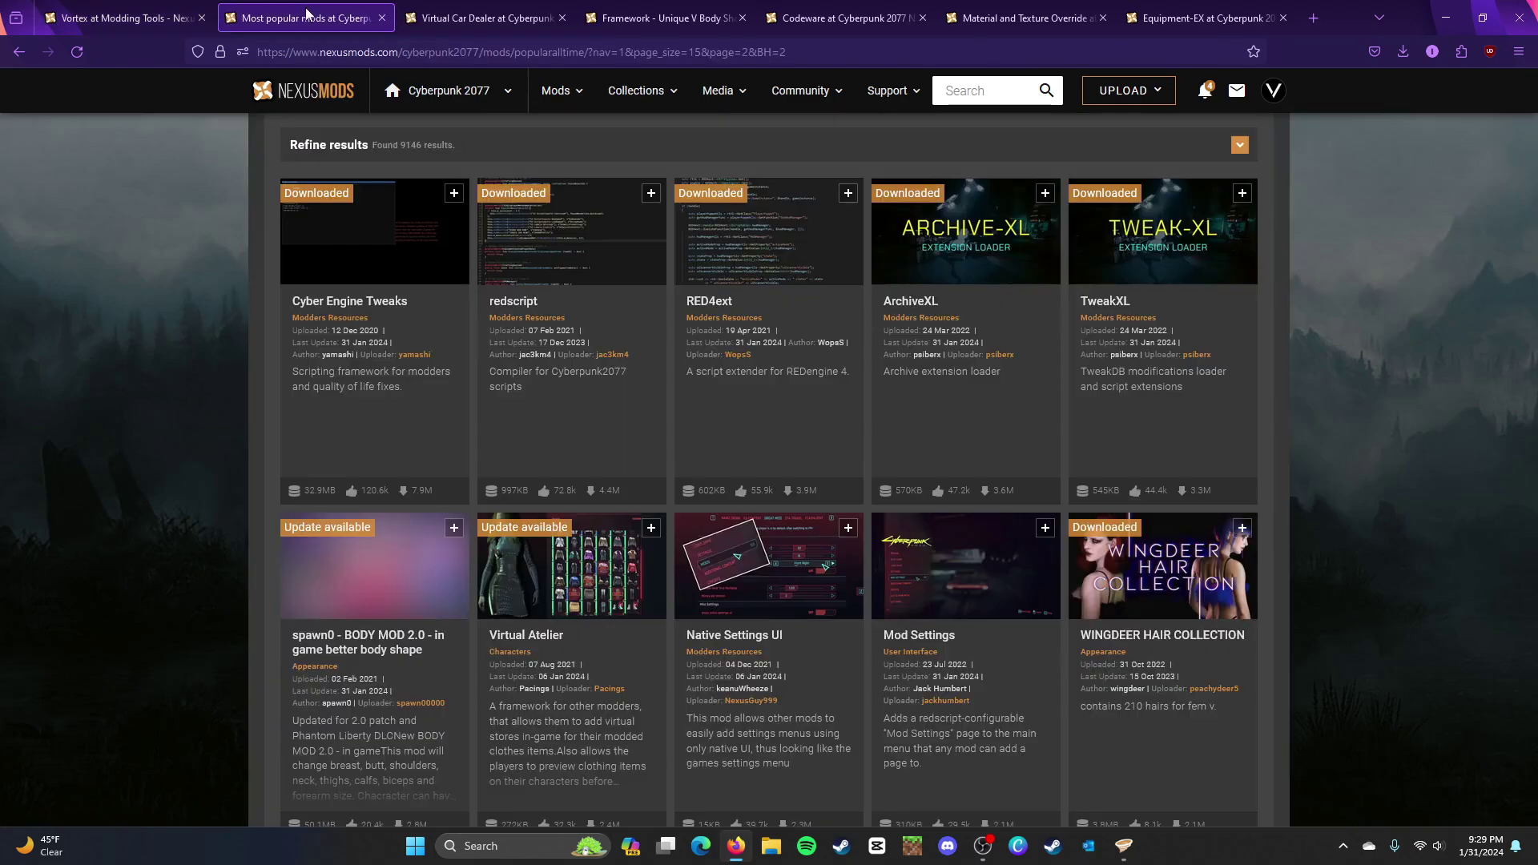
left_click(344, 102)
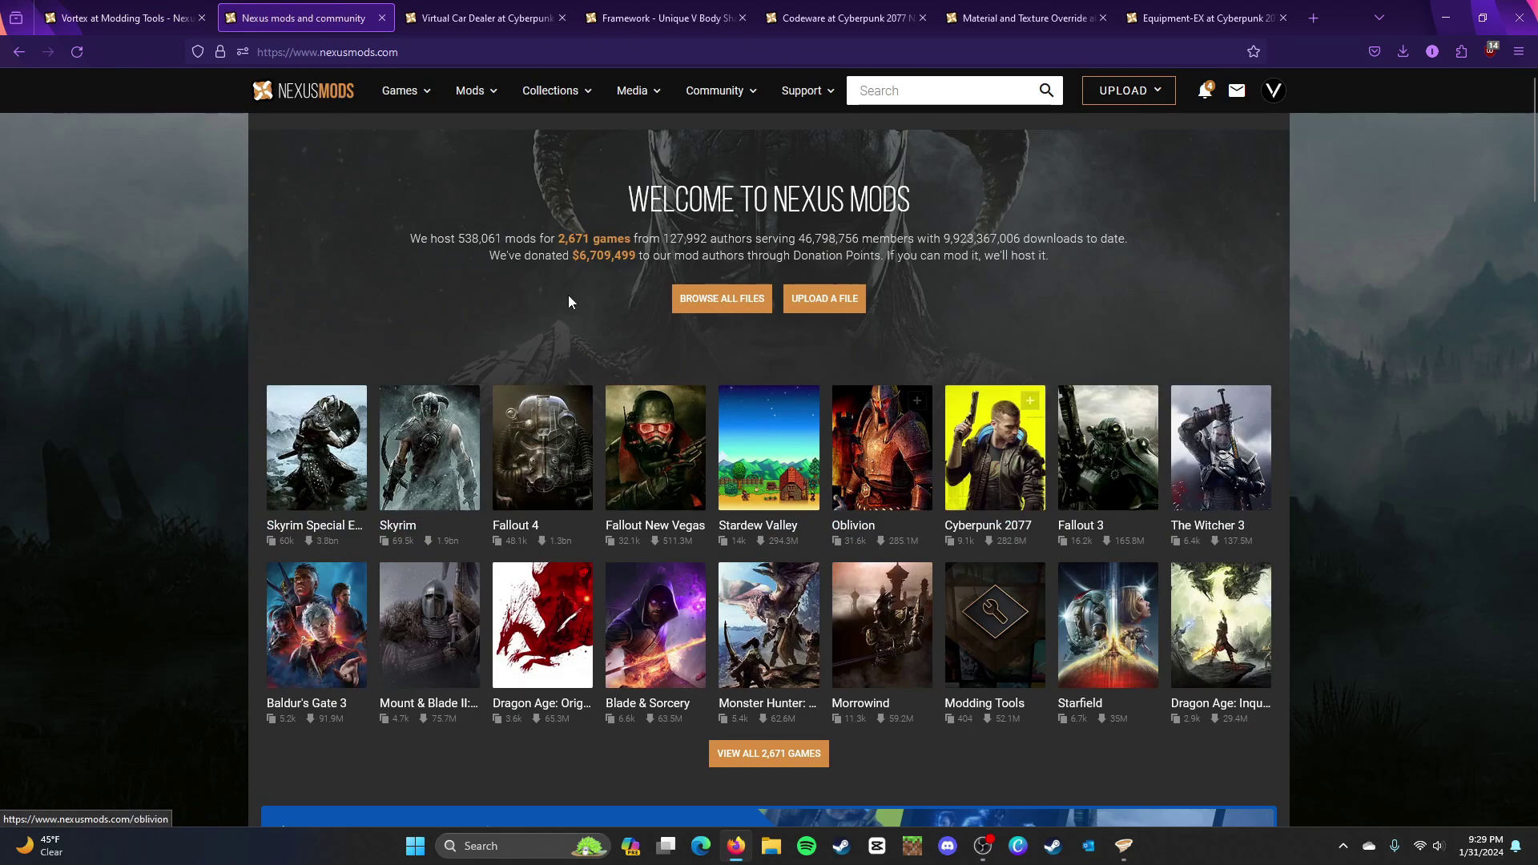
left_click(1022, 481)
Step: Show the all-time popular mods on the Cyberpunk 2077 page and look through the first rows
scroll(1007, 481, "down", 3)
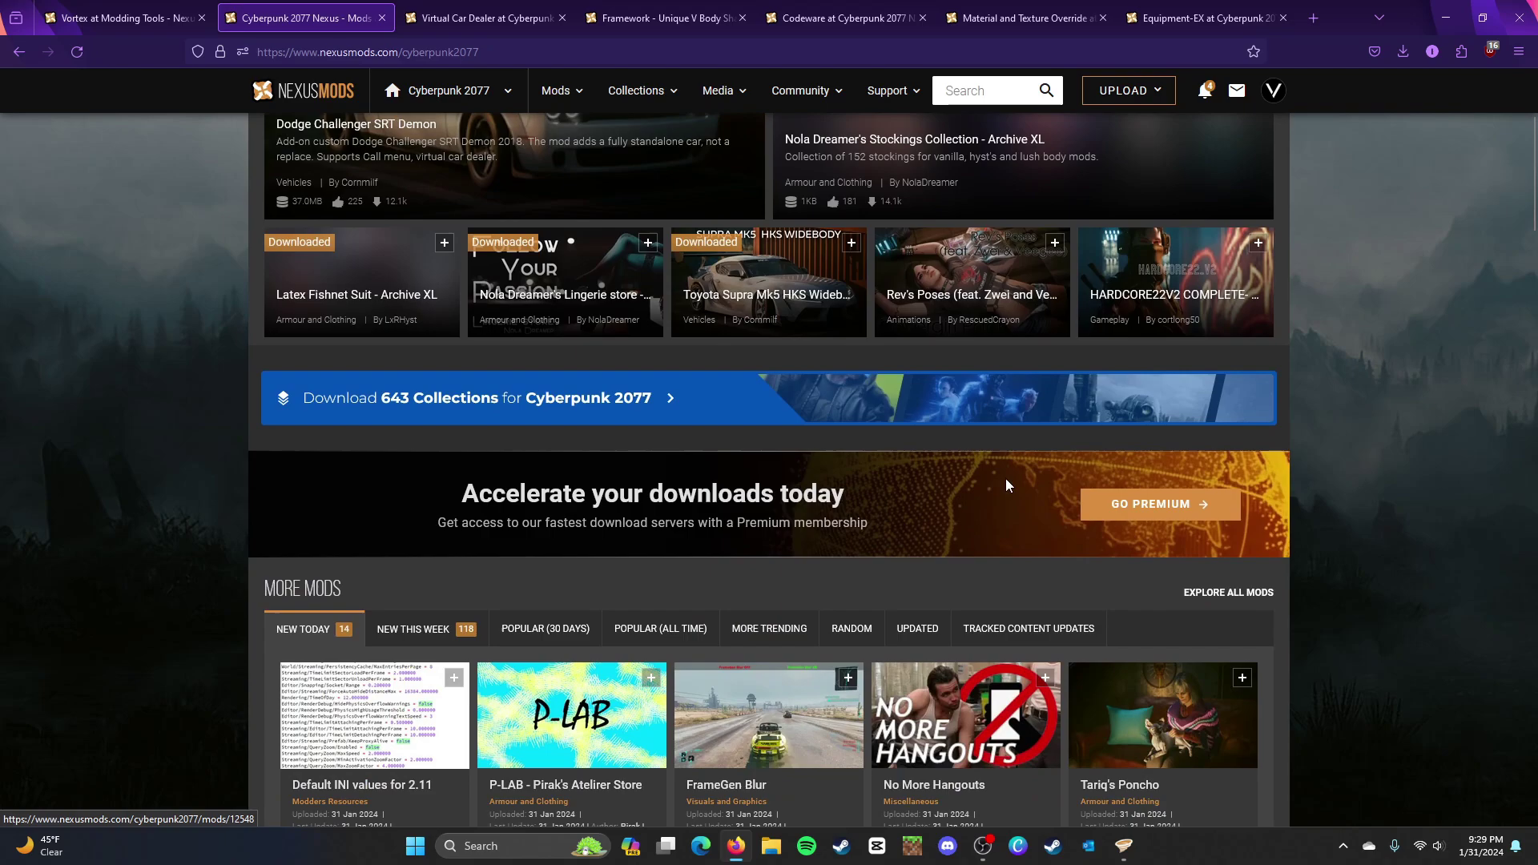
scroll(1006, 485, "up", 3)
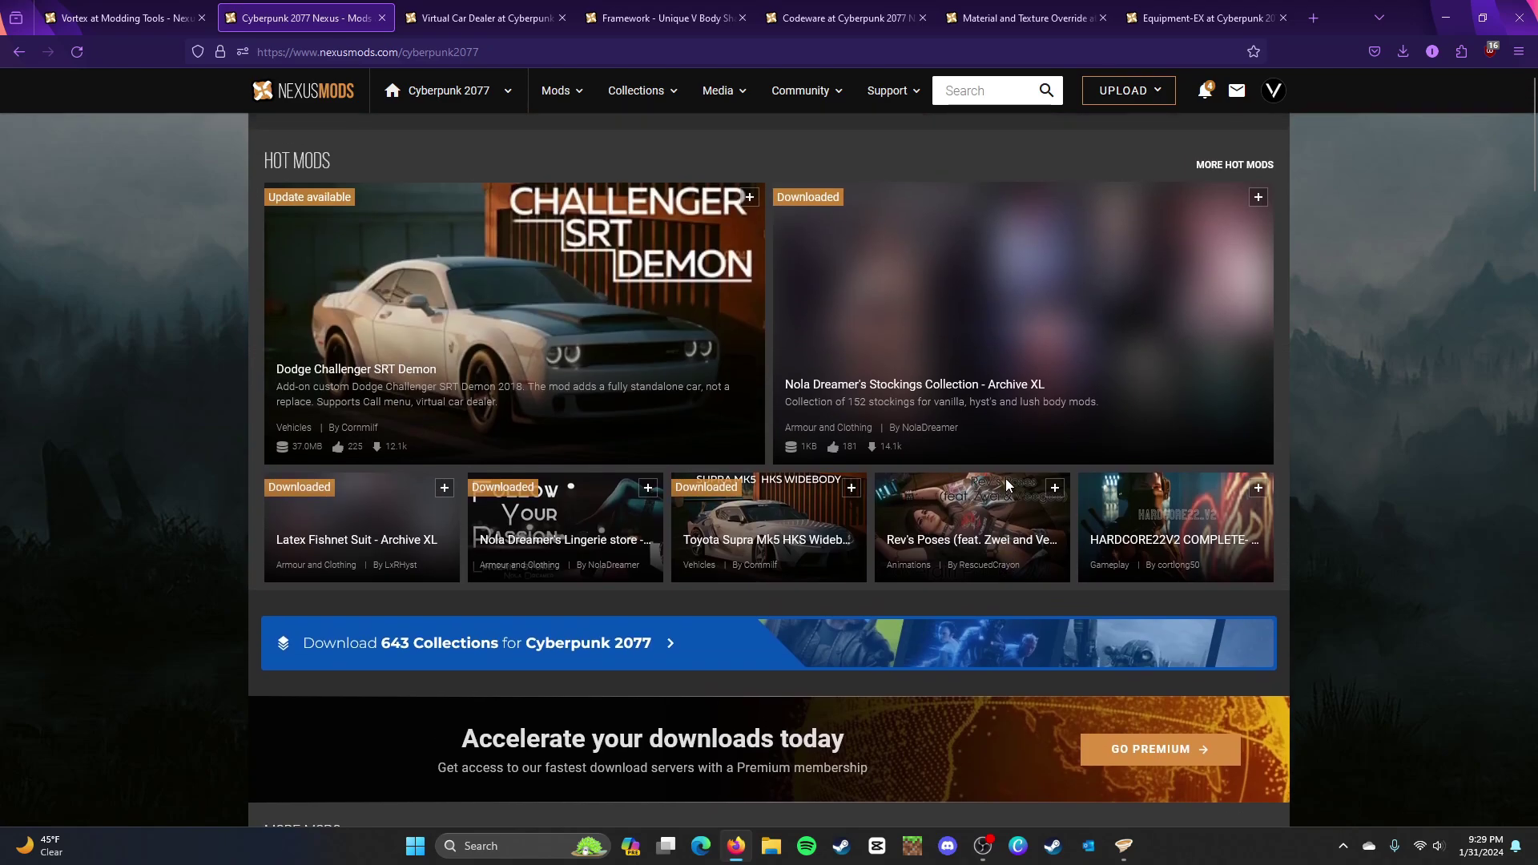
scroll(3, 344, "down", 5)
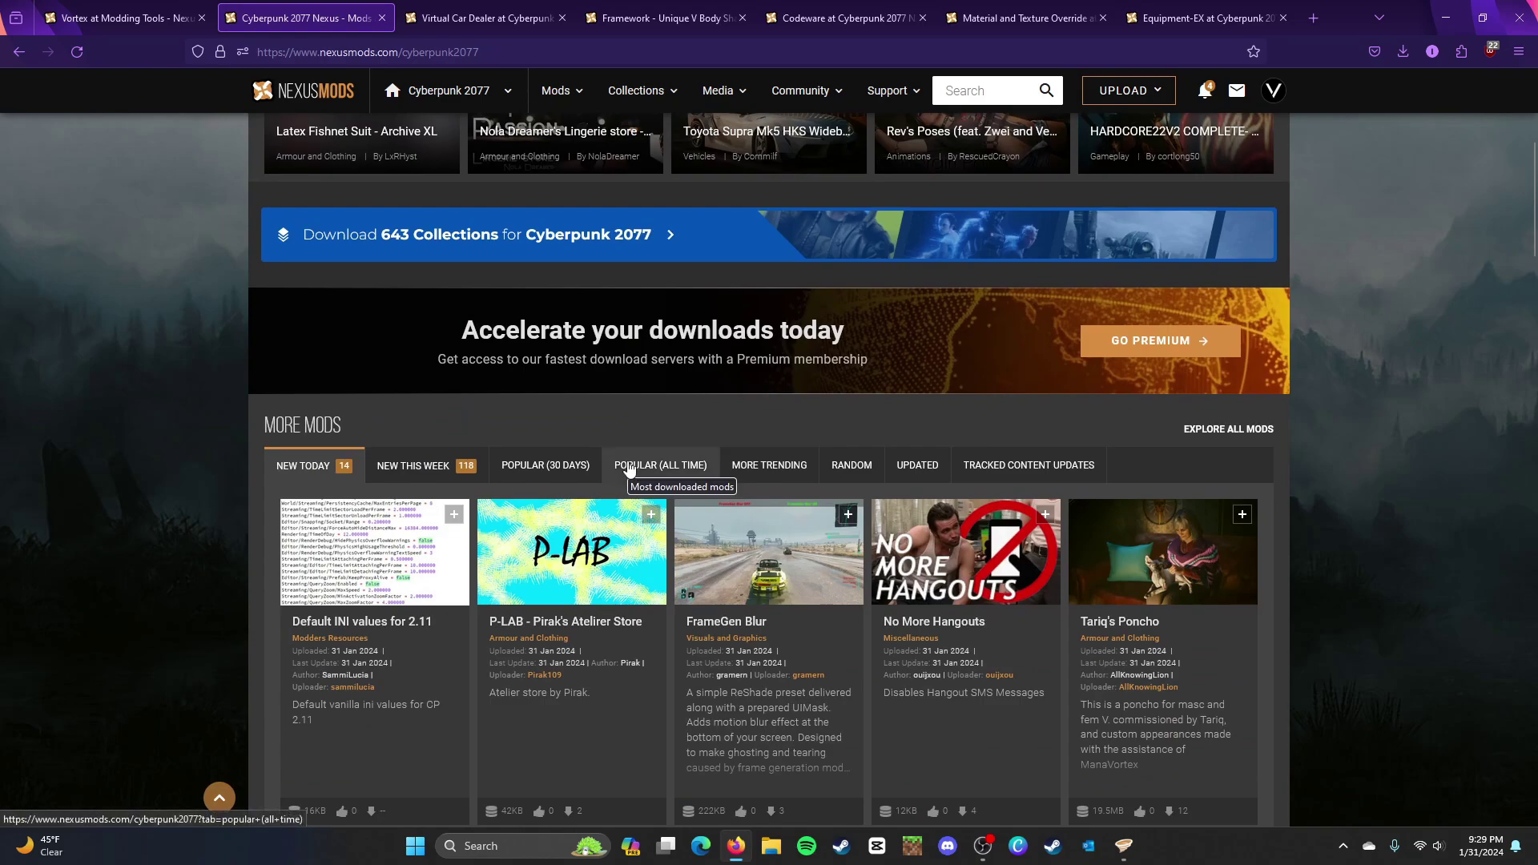
left_click(629, 470)
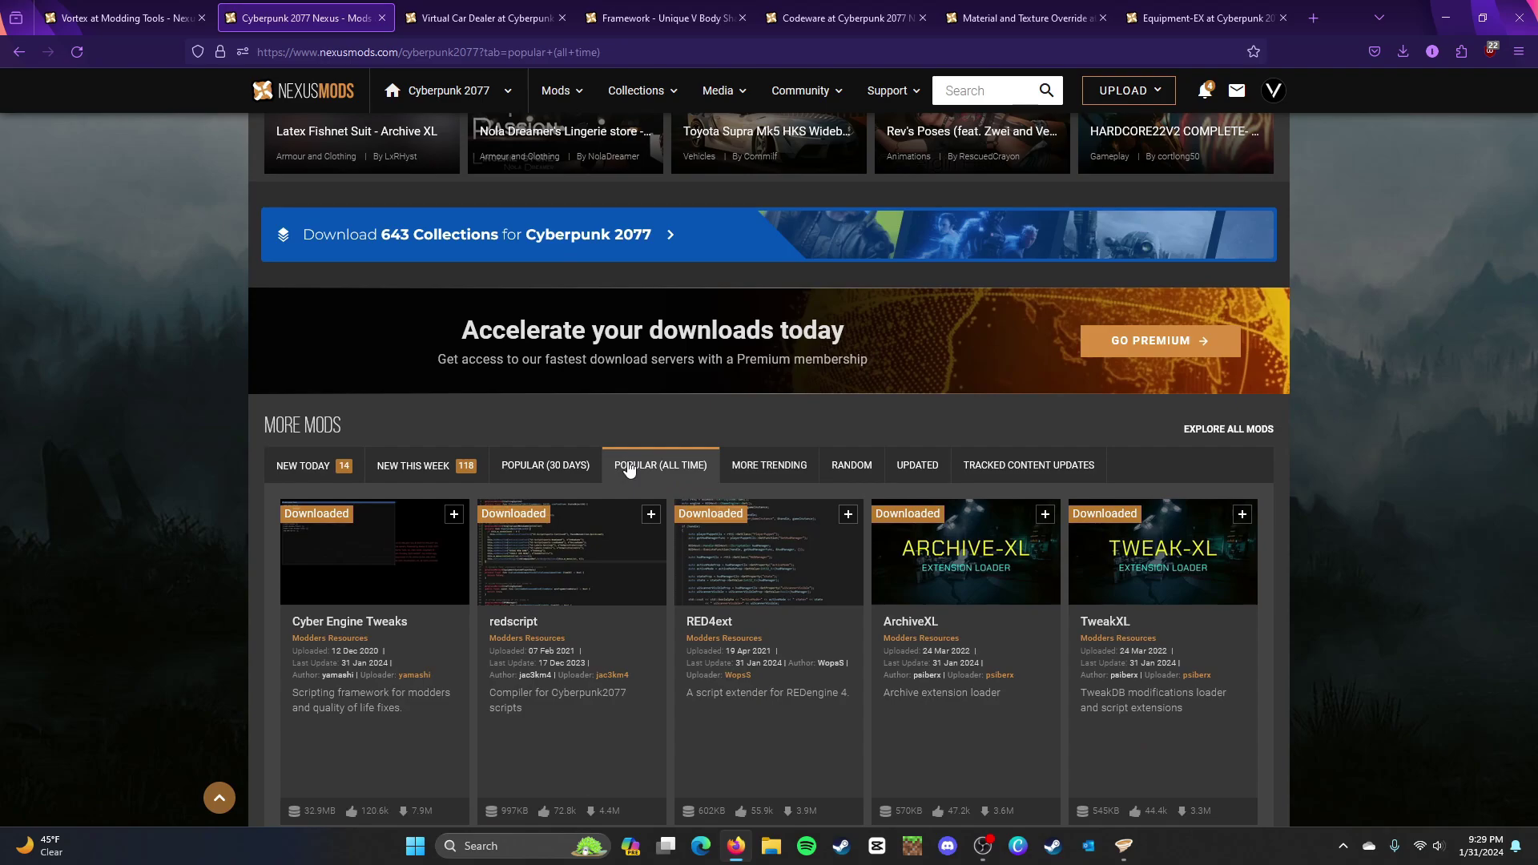
scroll(628, 471, "down", 2)
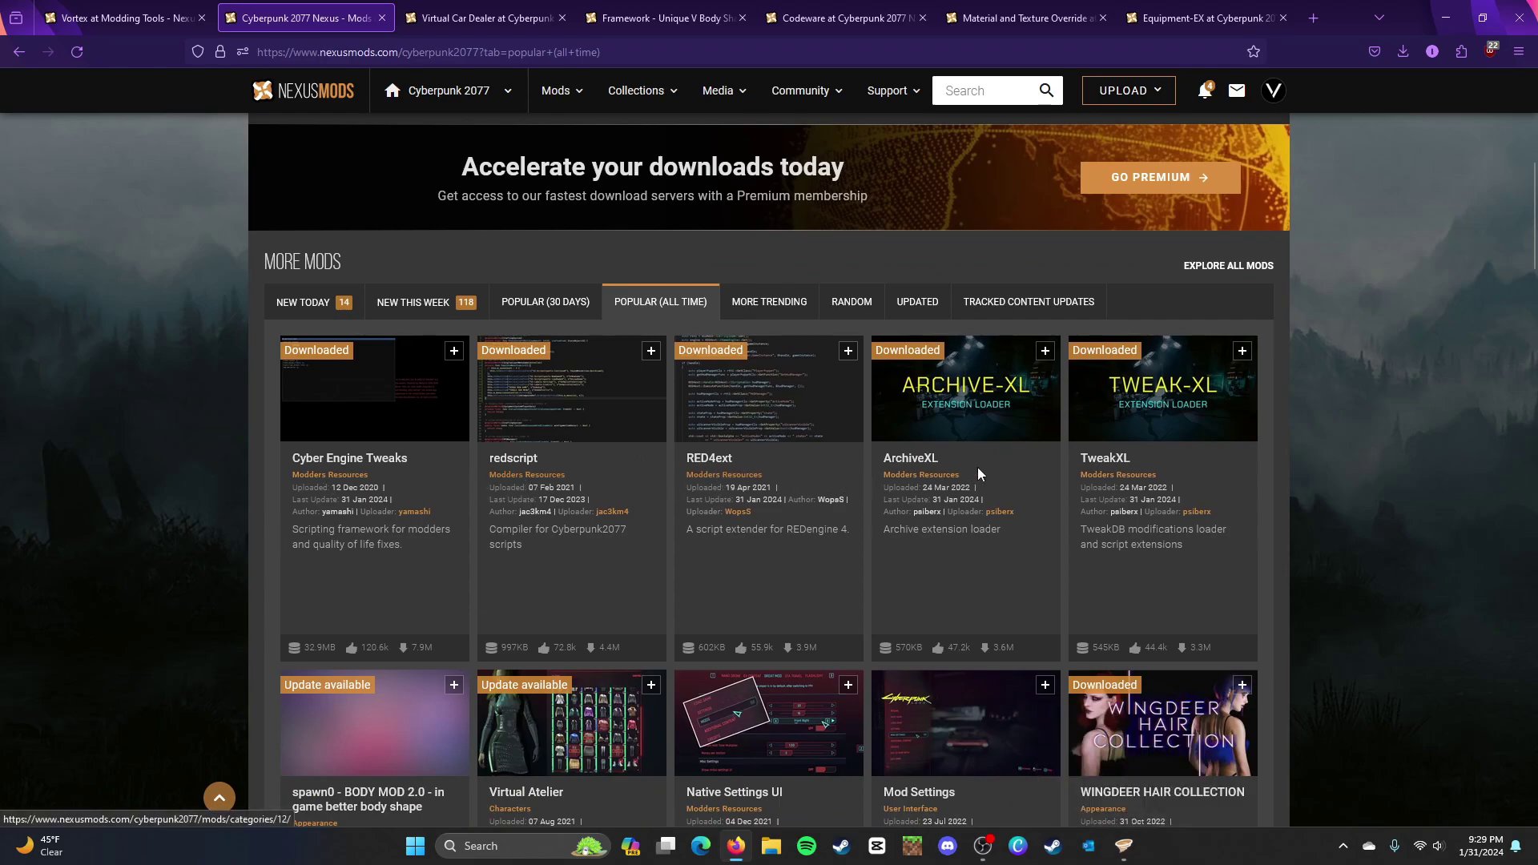
scroll(1113, 481, "down", 4)
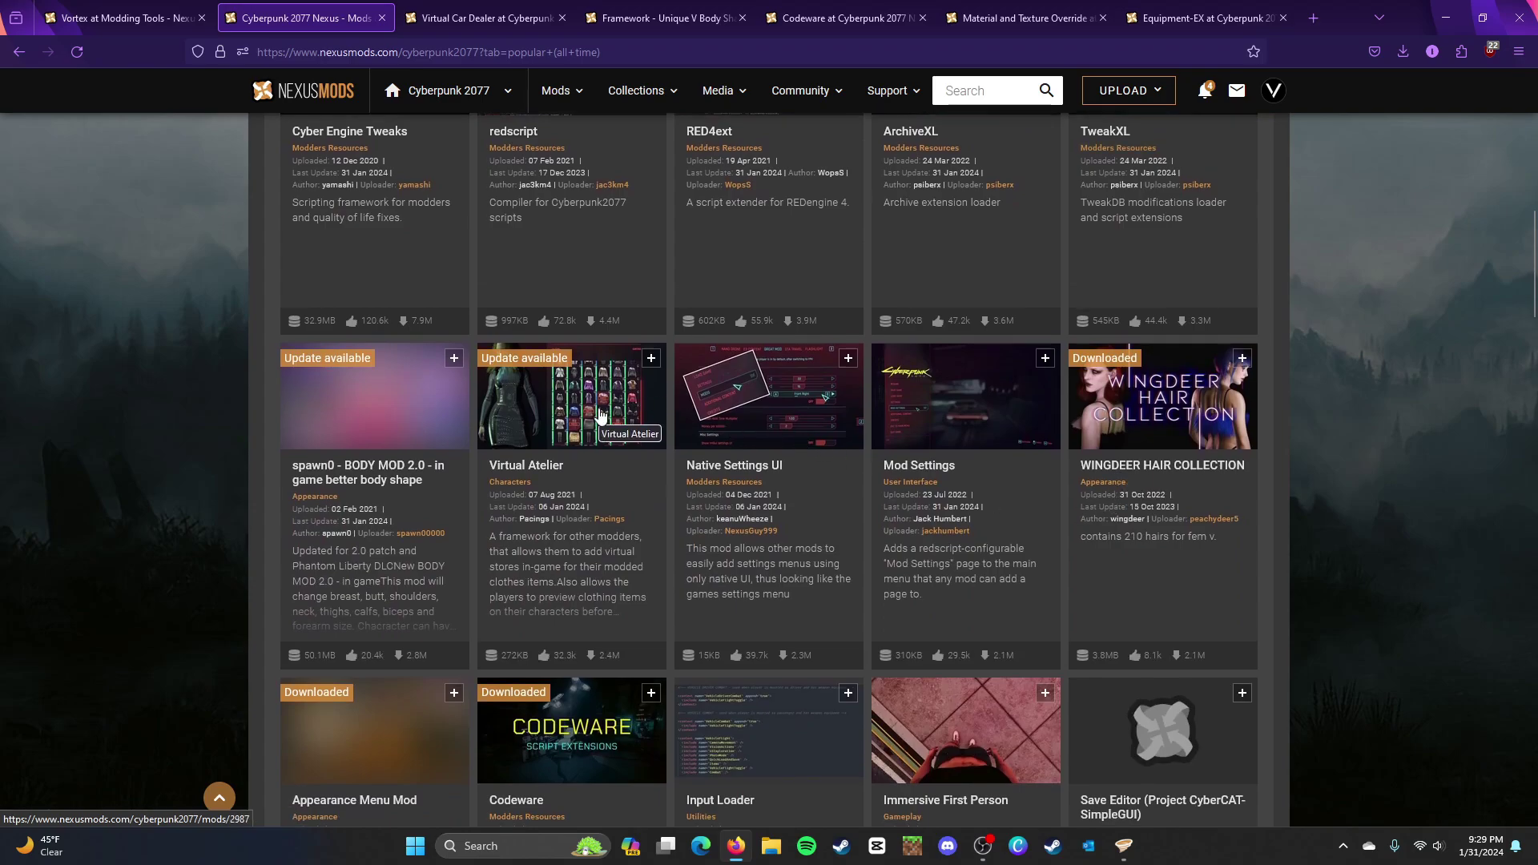
Step: Open the Virtual Atelier mod page in a new browser tab and switch to it
right_click(600, 414)
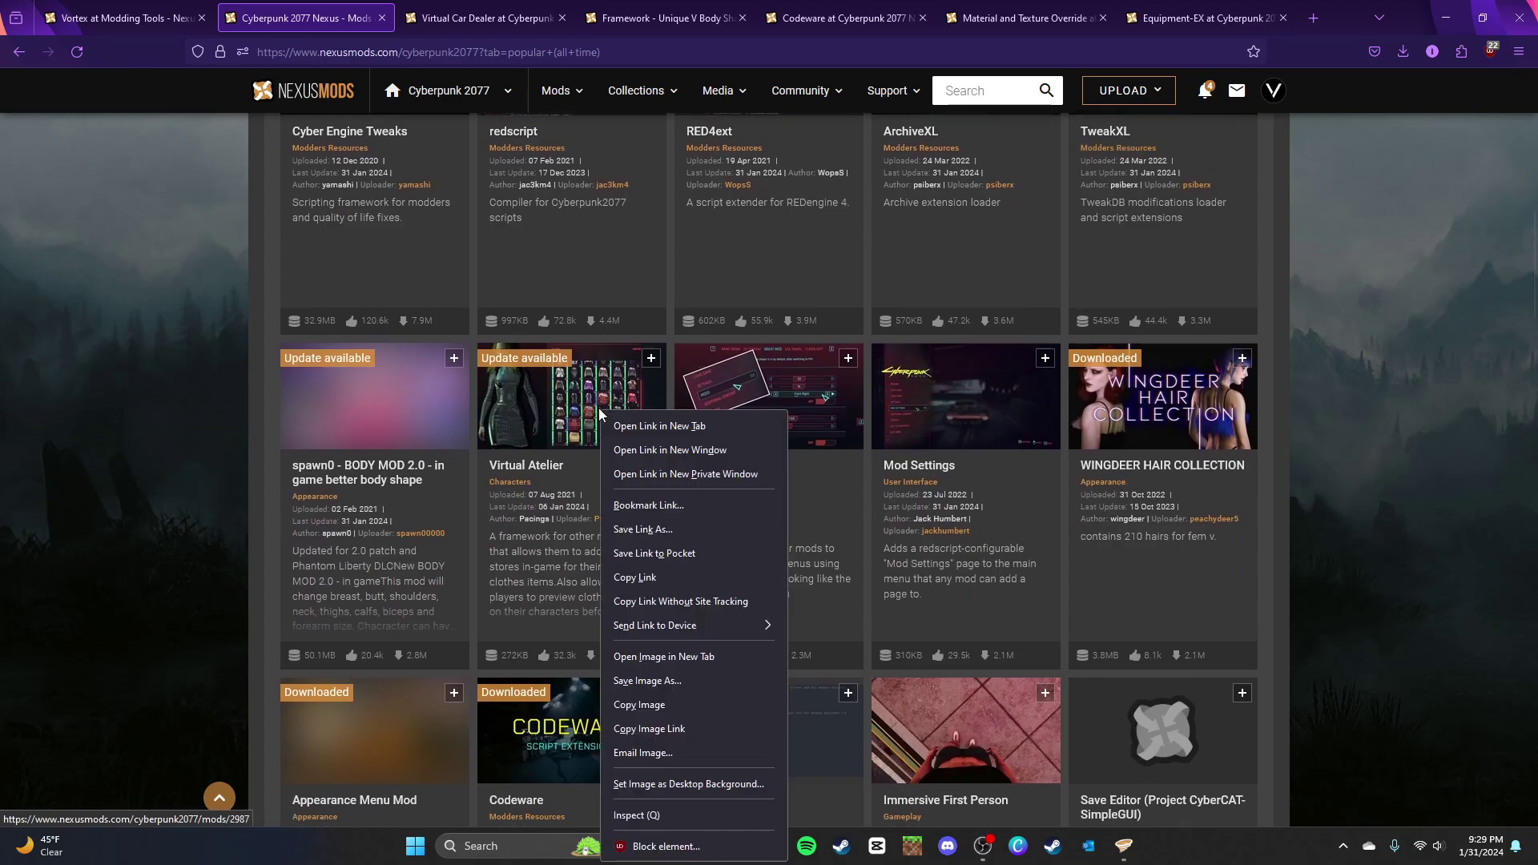
left_click(679, 425)
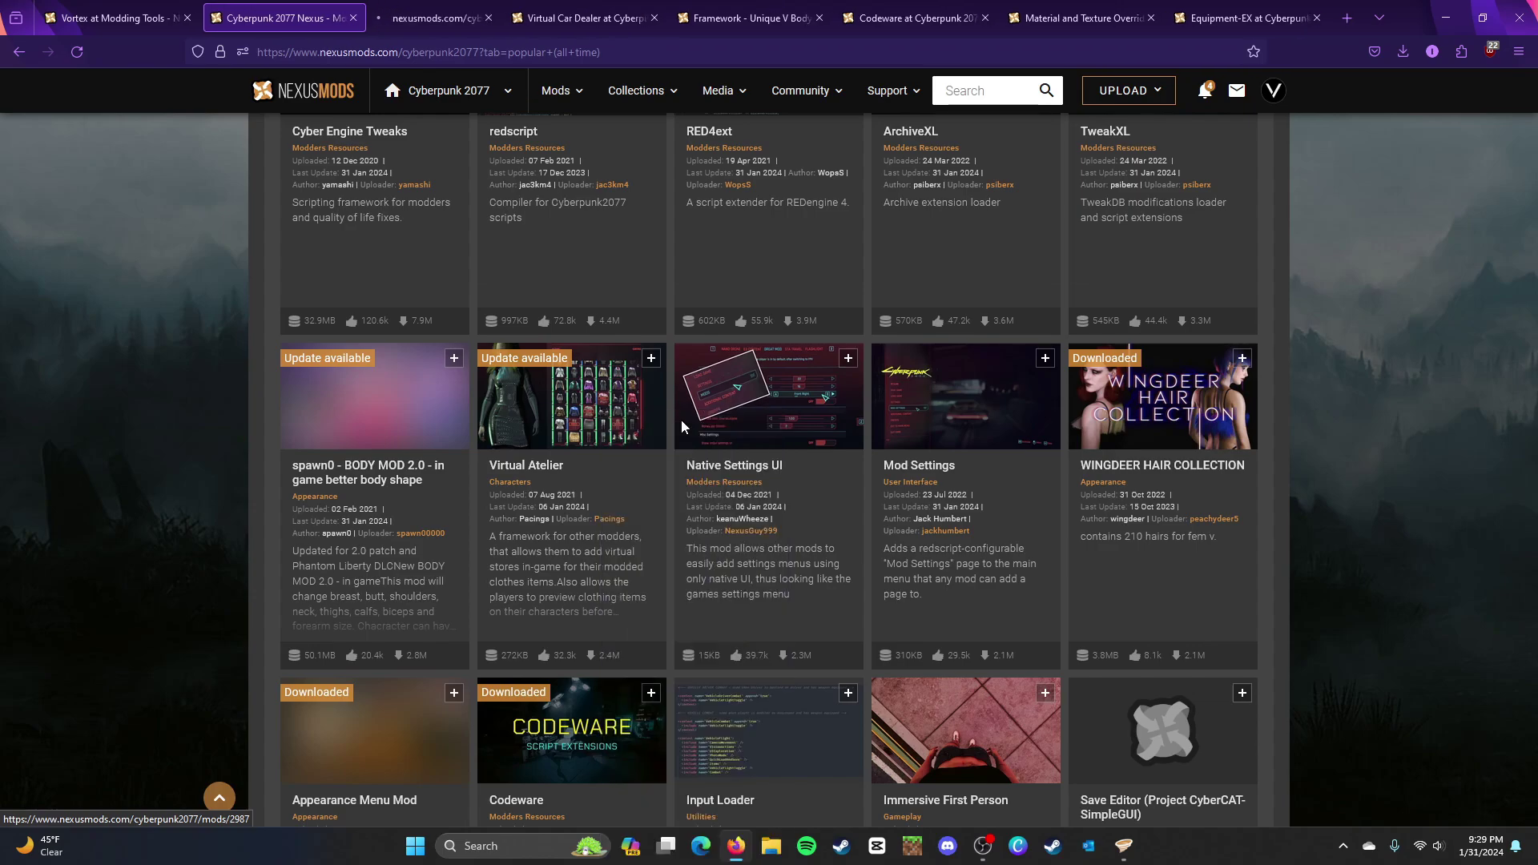
left_click(436, 18)
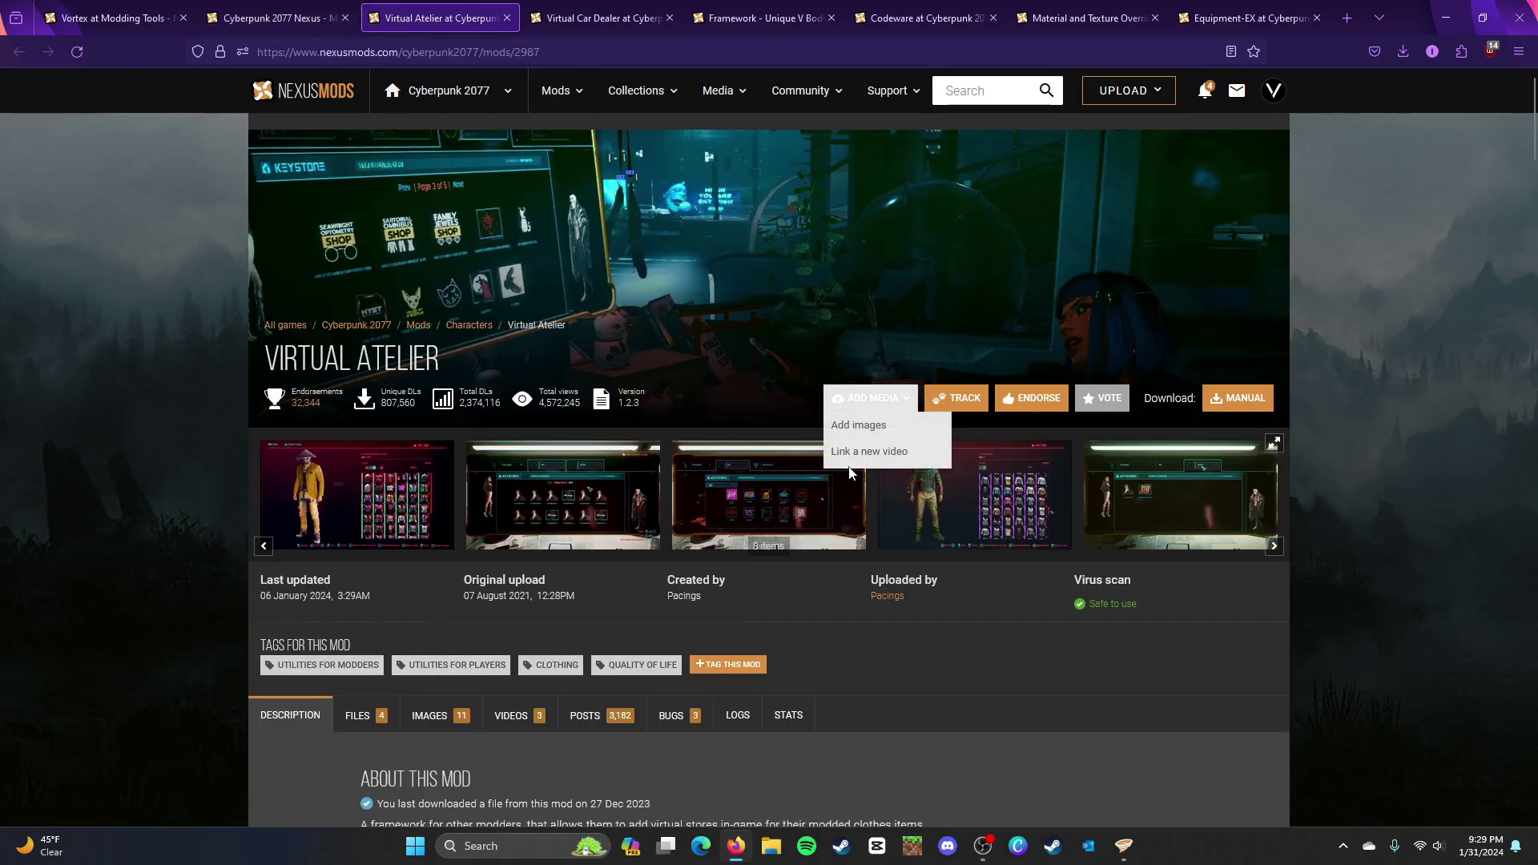
Step: View the first three images in the Virtual Atelier gallery and close the image viewer
left_click(401, 501)
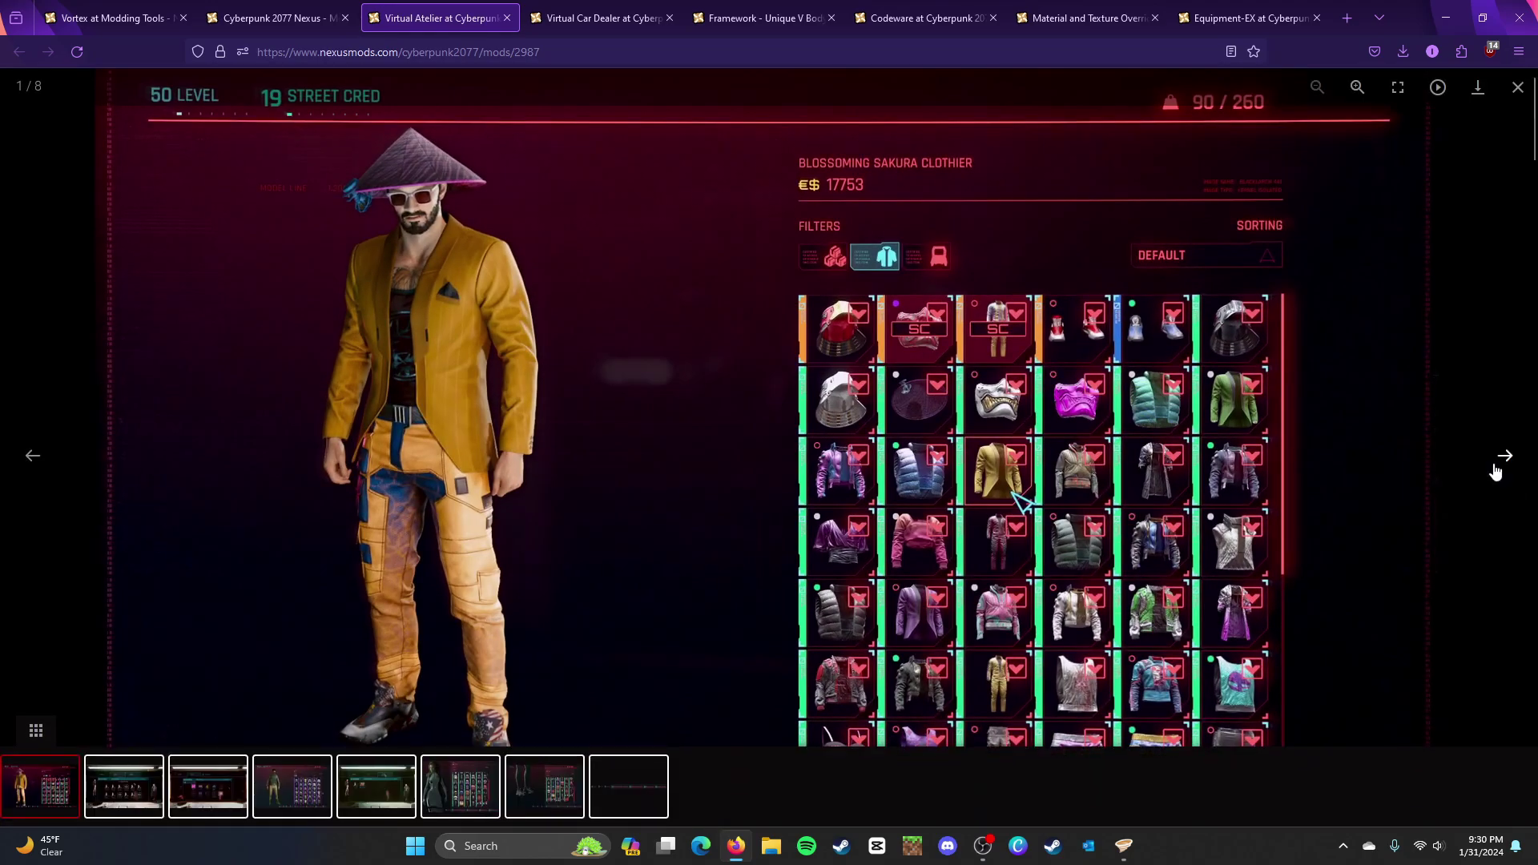
left_click(1503, 458)
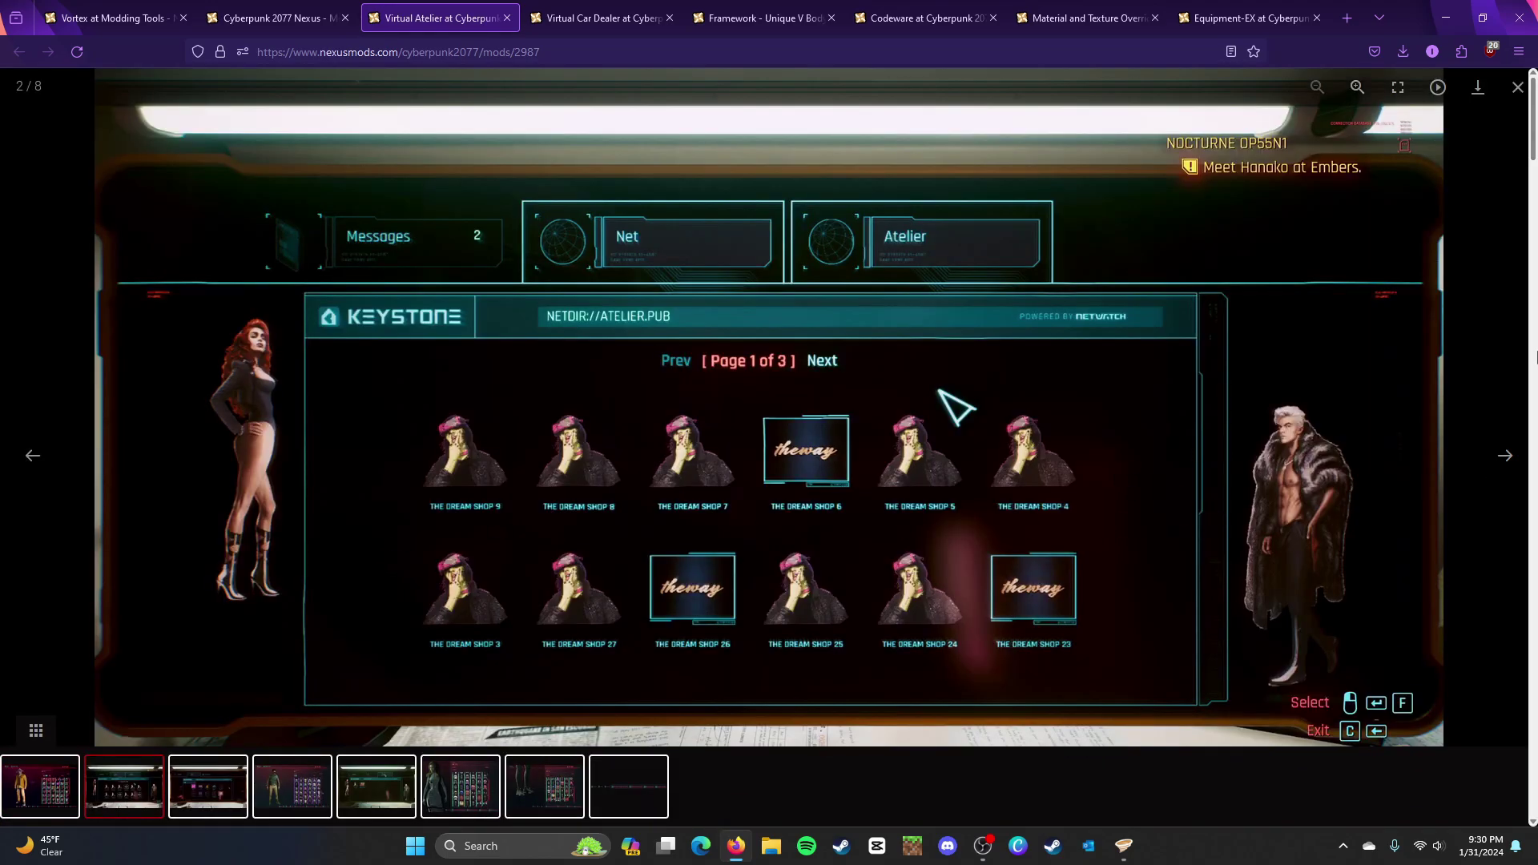
left_click(1501, 464)
left_click(1500, 471)
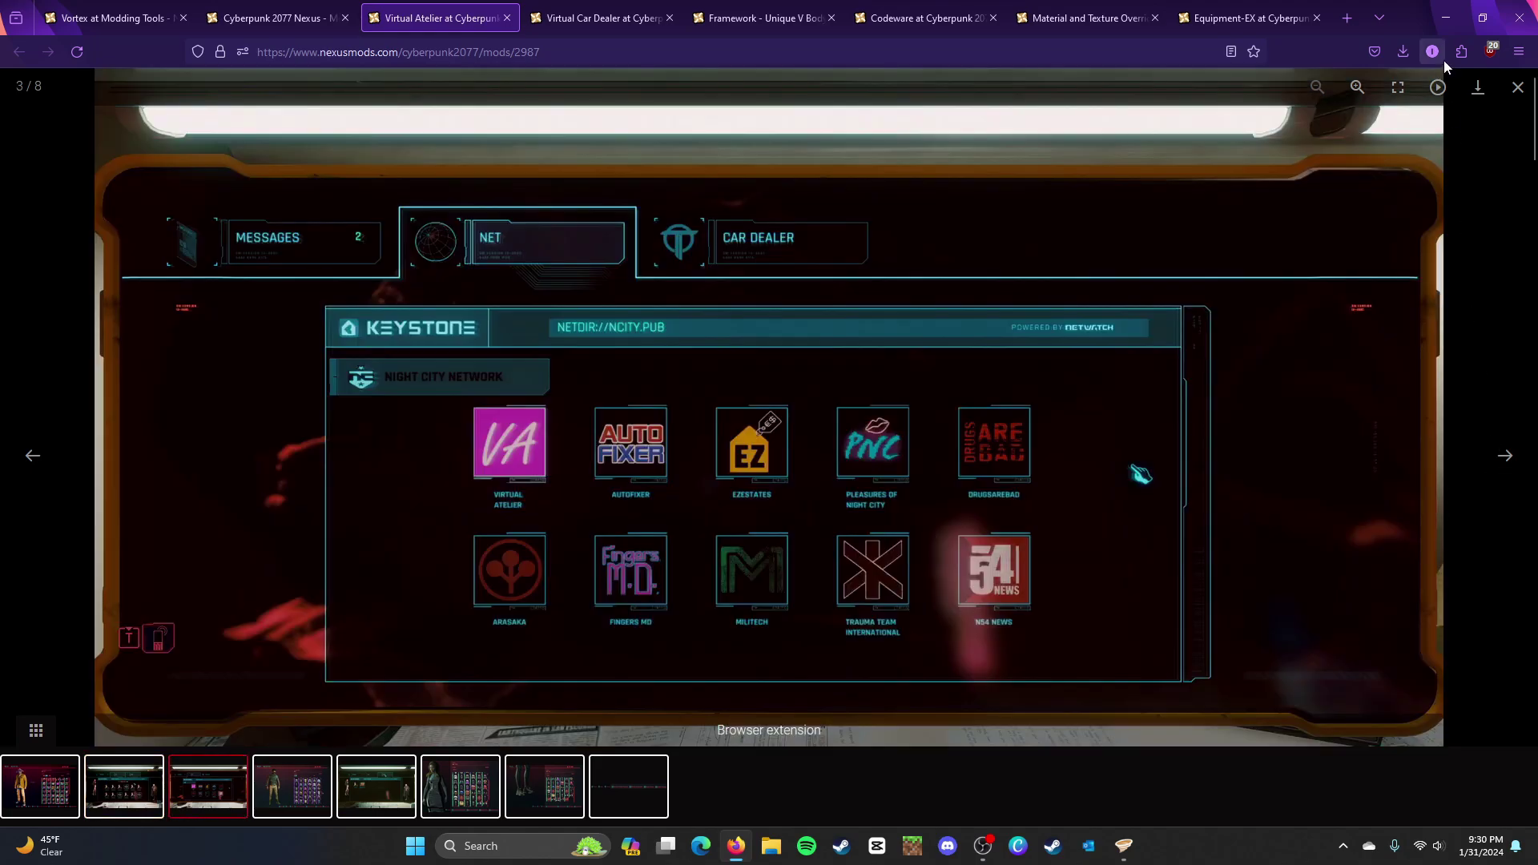
left_click(1517, 88)
Step: Return to the Cyberpunk 2077 mods page and look through the remaining all-time popular mods
left_click(112, 16)
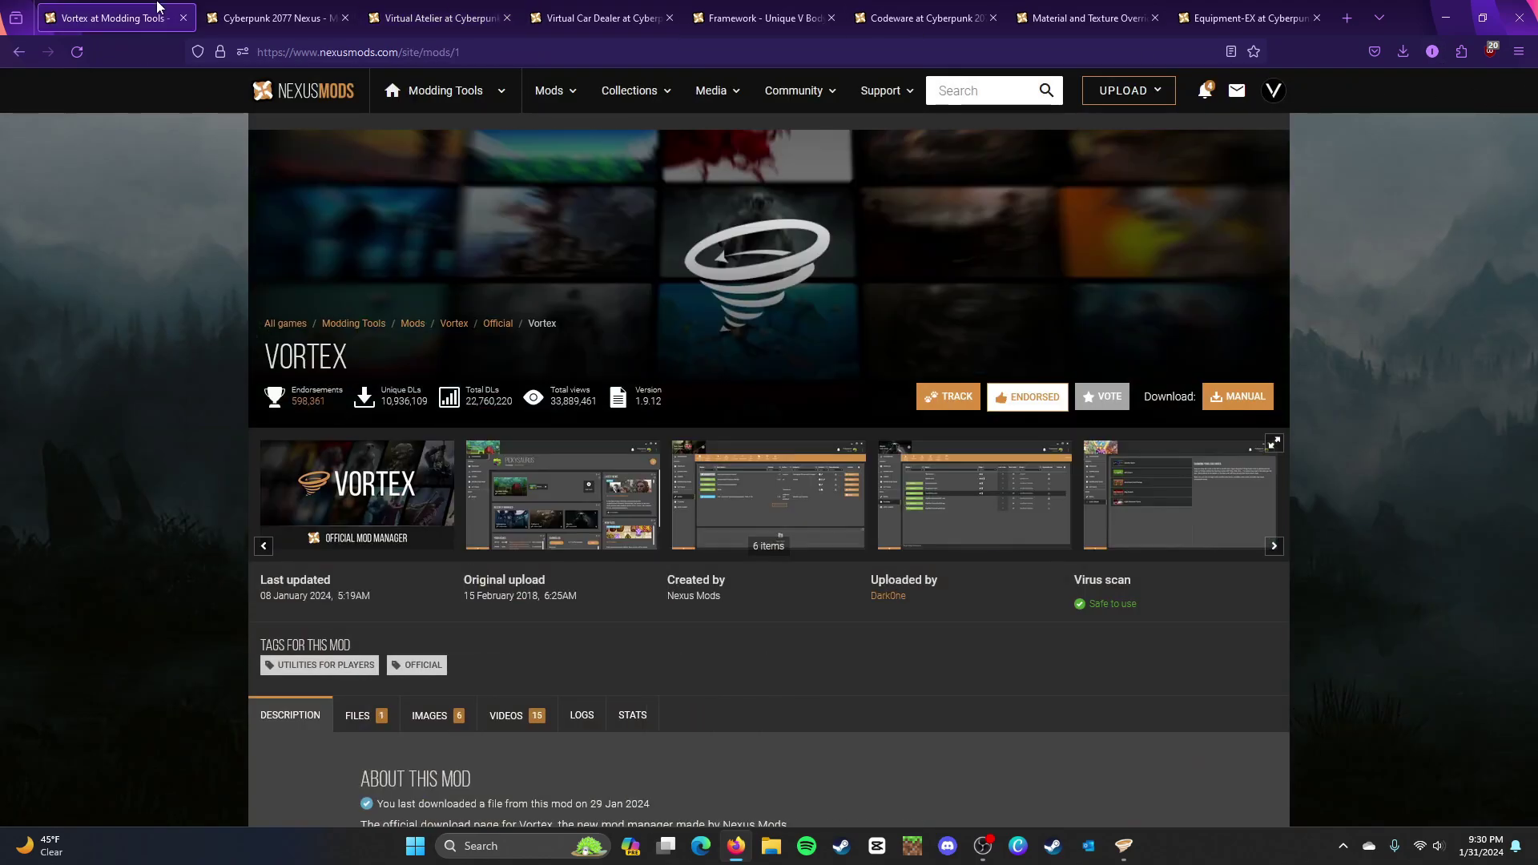
left_click(263, 8)
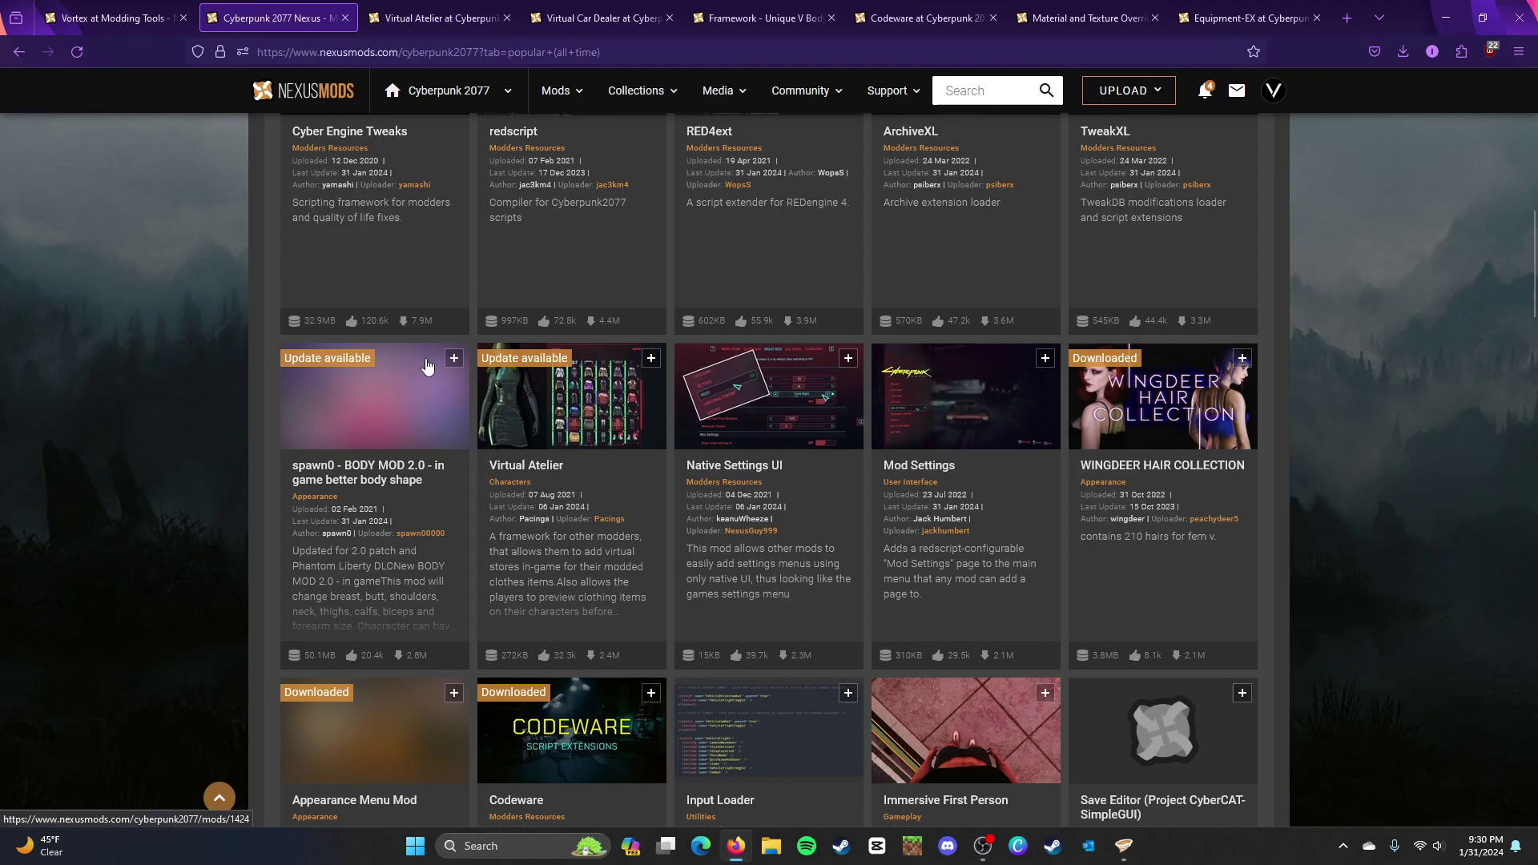
scroll(425, 358, "down", 3)
scroll(533, 485, "down", 4)
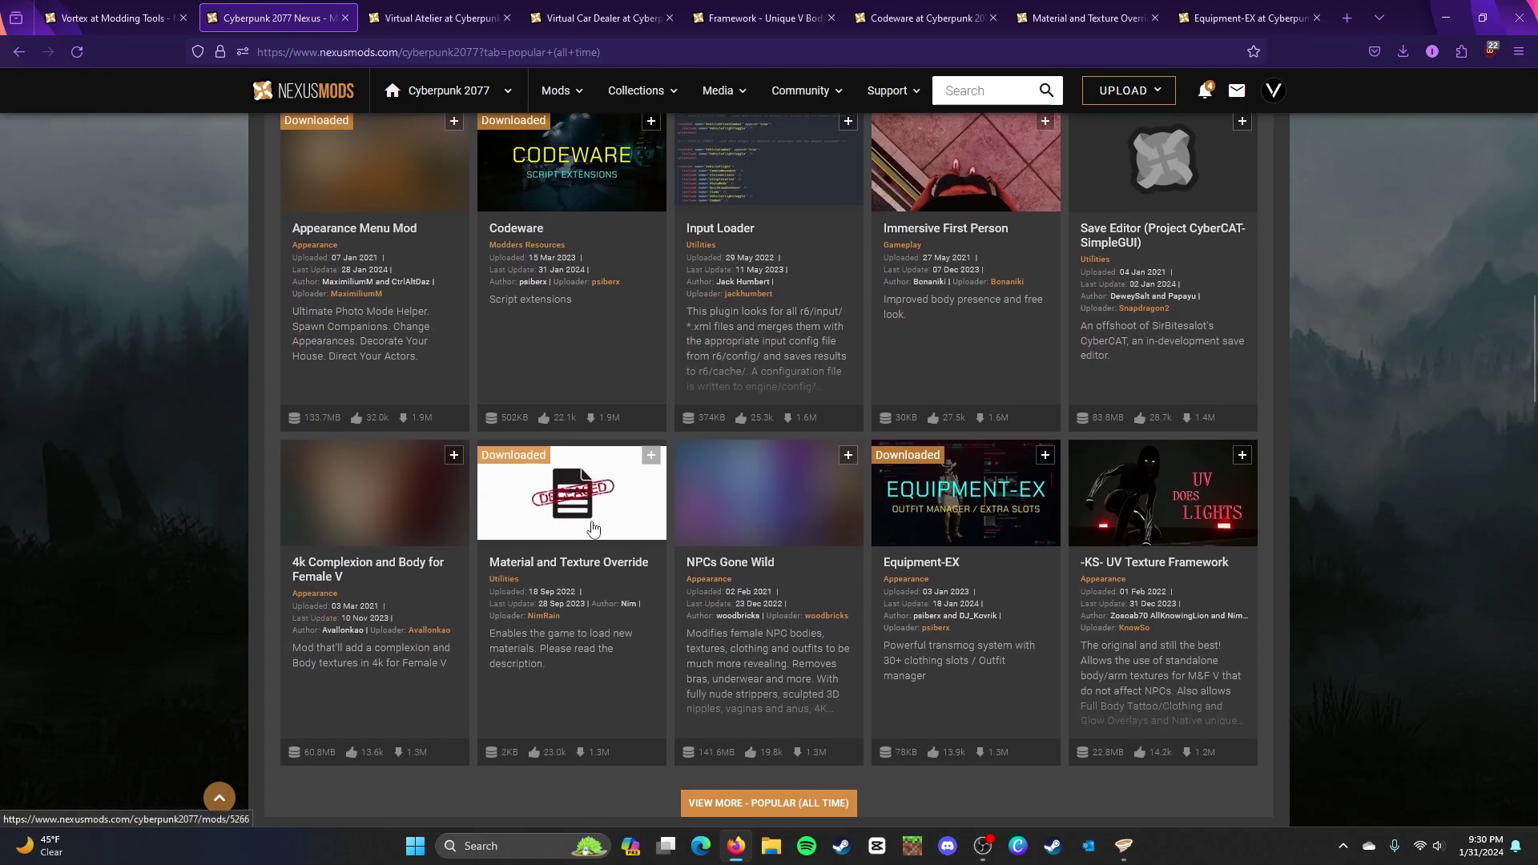
scroll(599, 564, "down", 2)
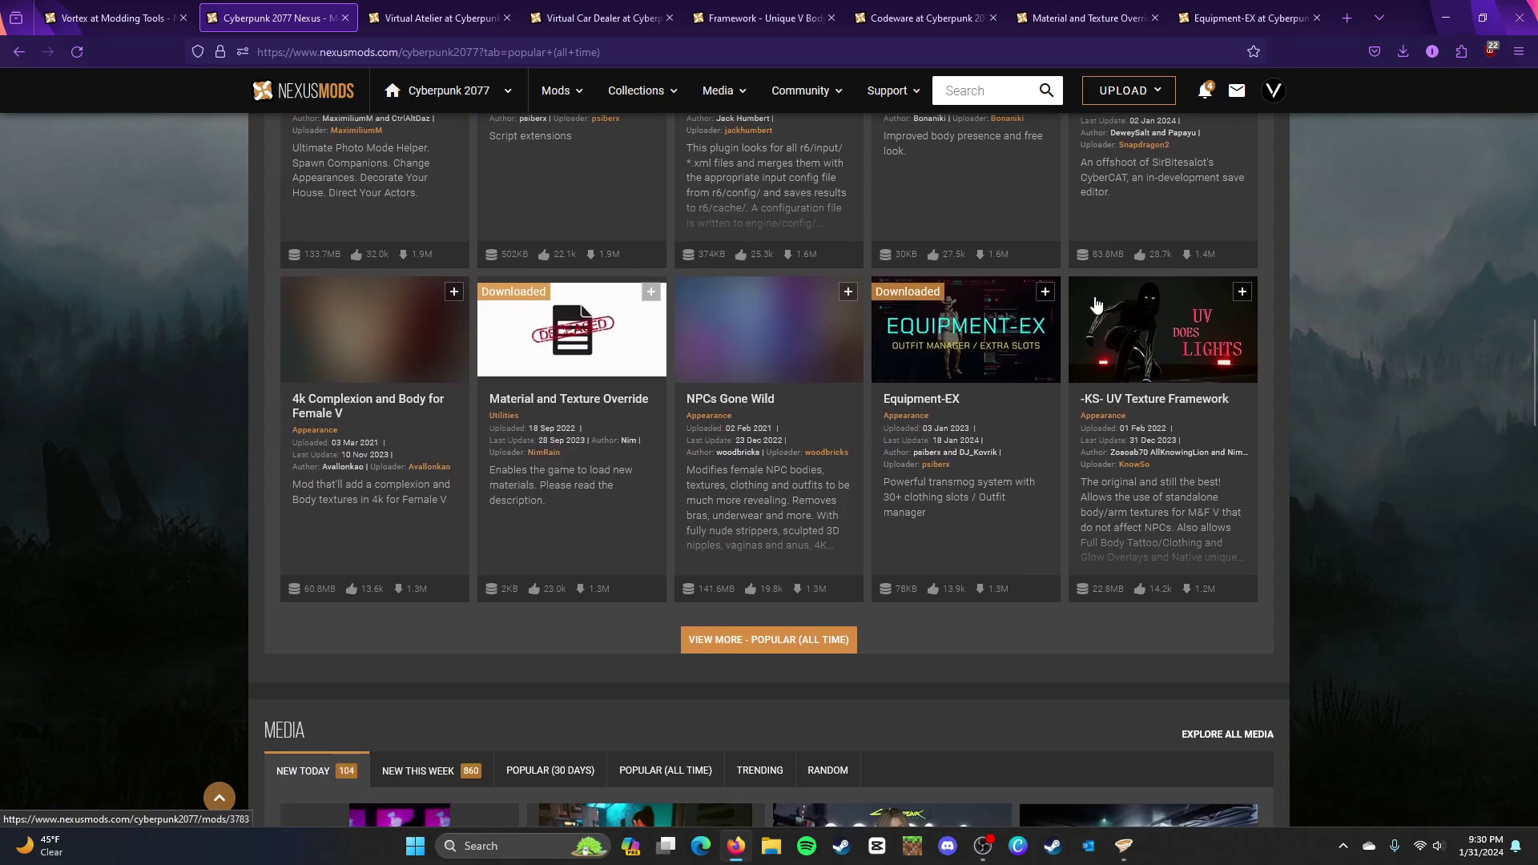
Step: Open the full all-time popular listing, look through its second page and briefly check the enabled mods in Vortex
left_click(821, 641)
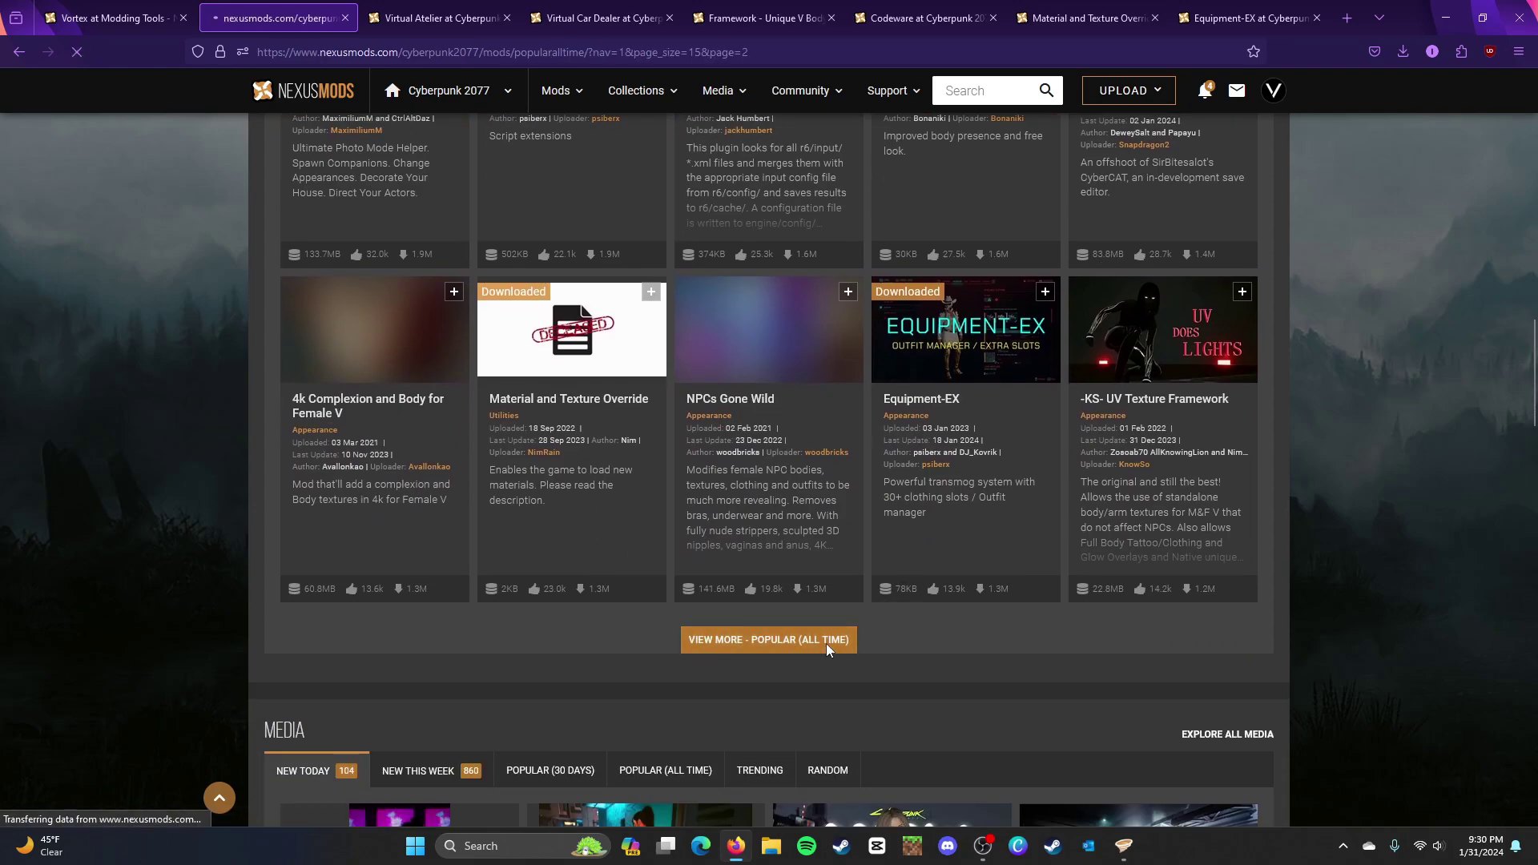
scroll(826, 643, "down", 2)
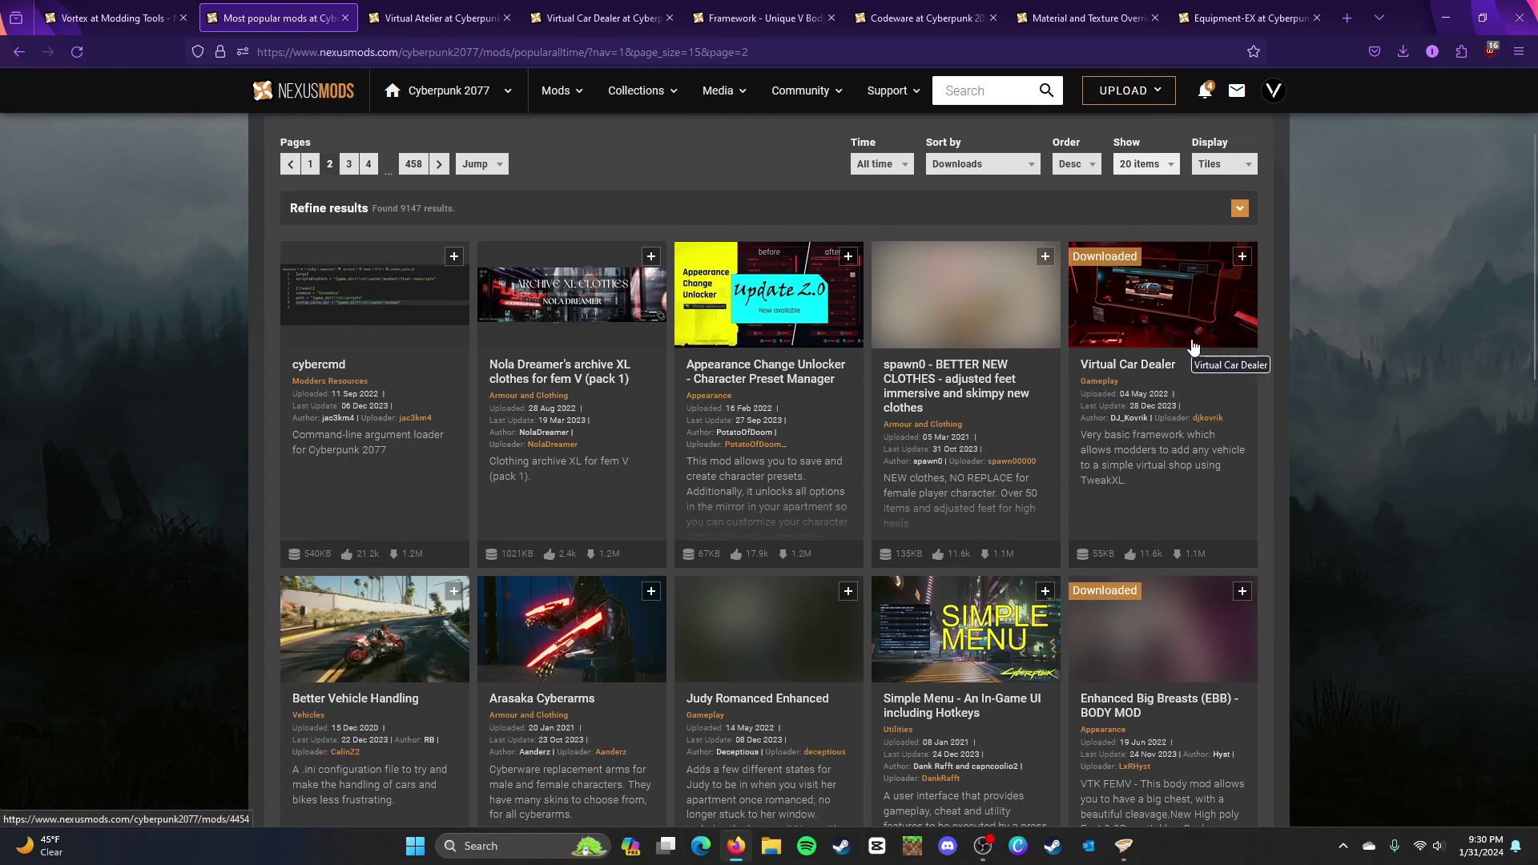
scroll(1192, 346, "down", 4)
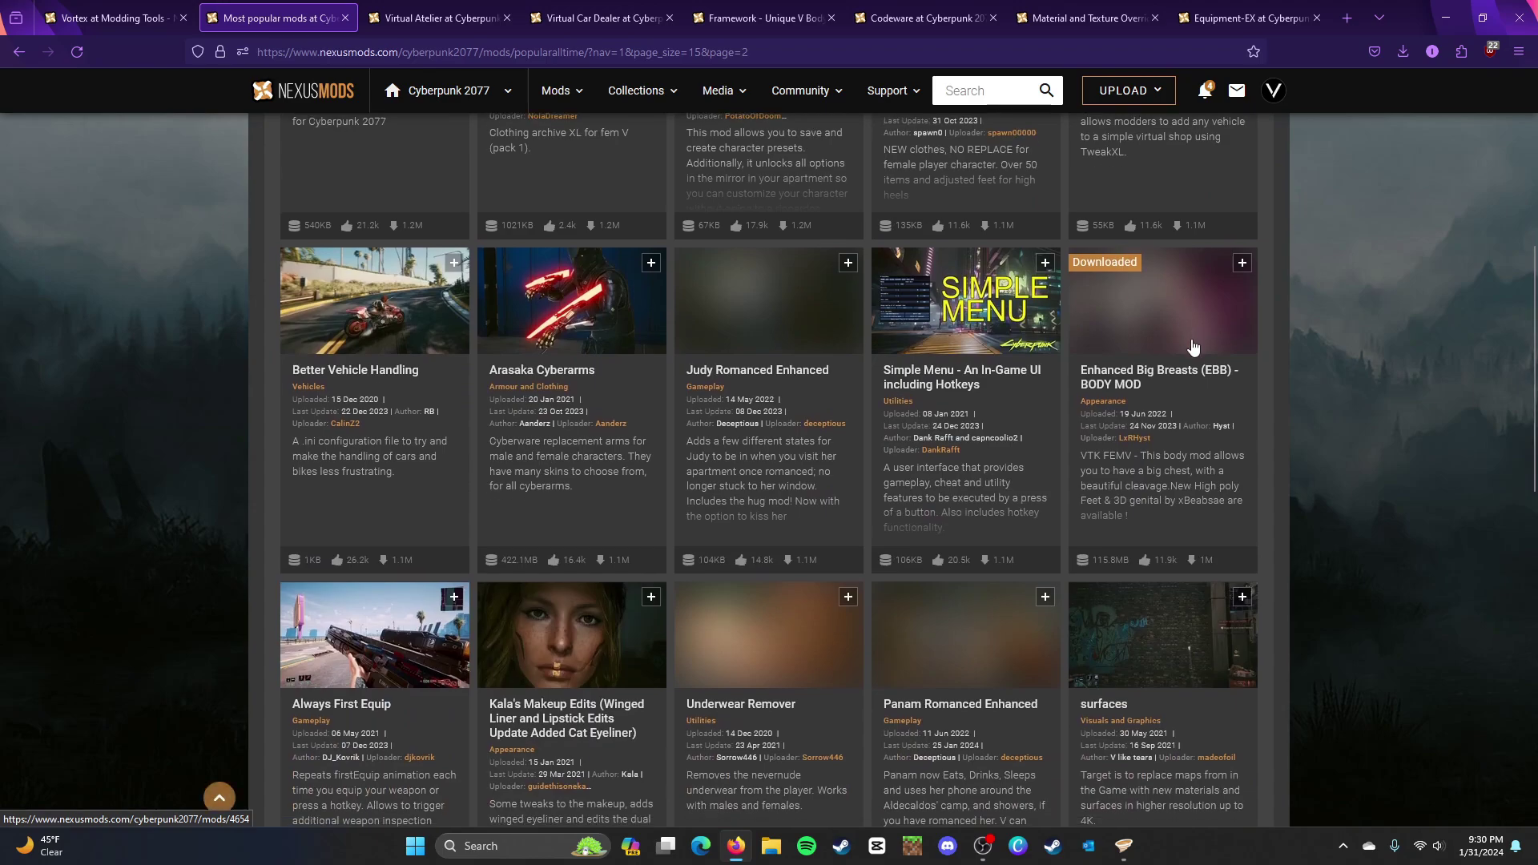
scroll(1192, 346, "down", 6)
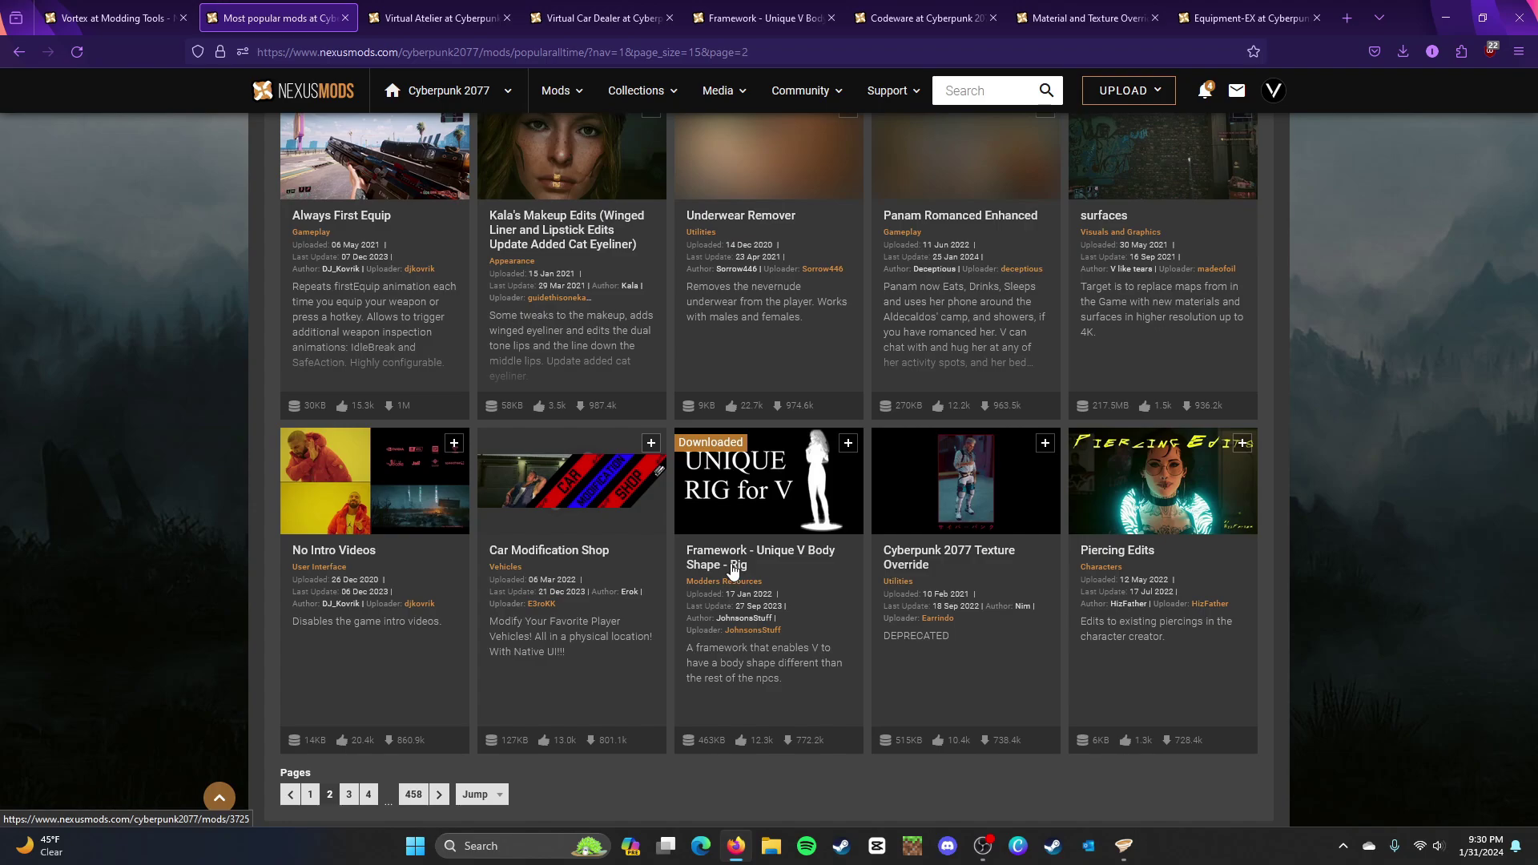
scroll(730, 564, "up", 12)
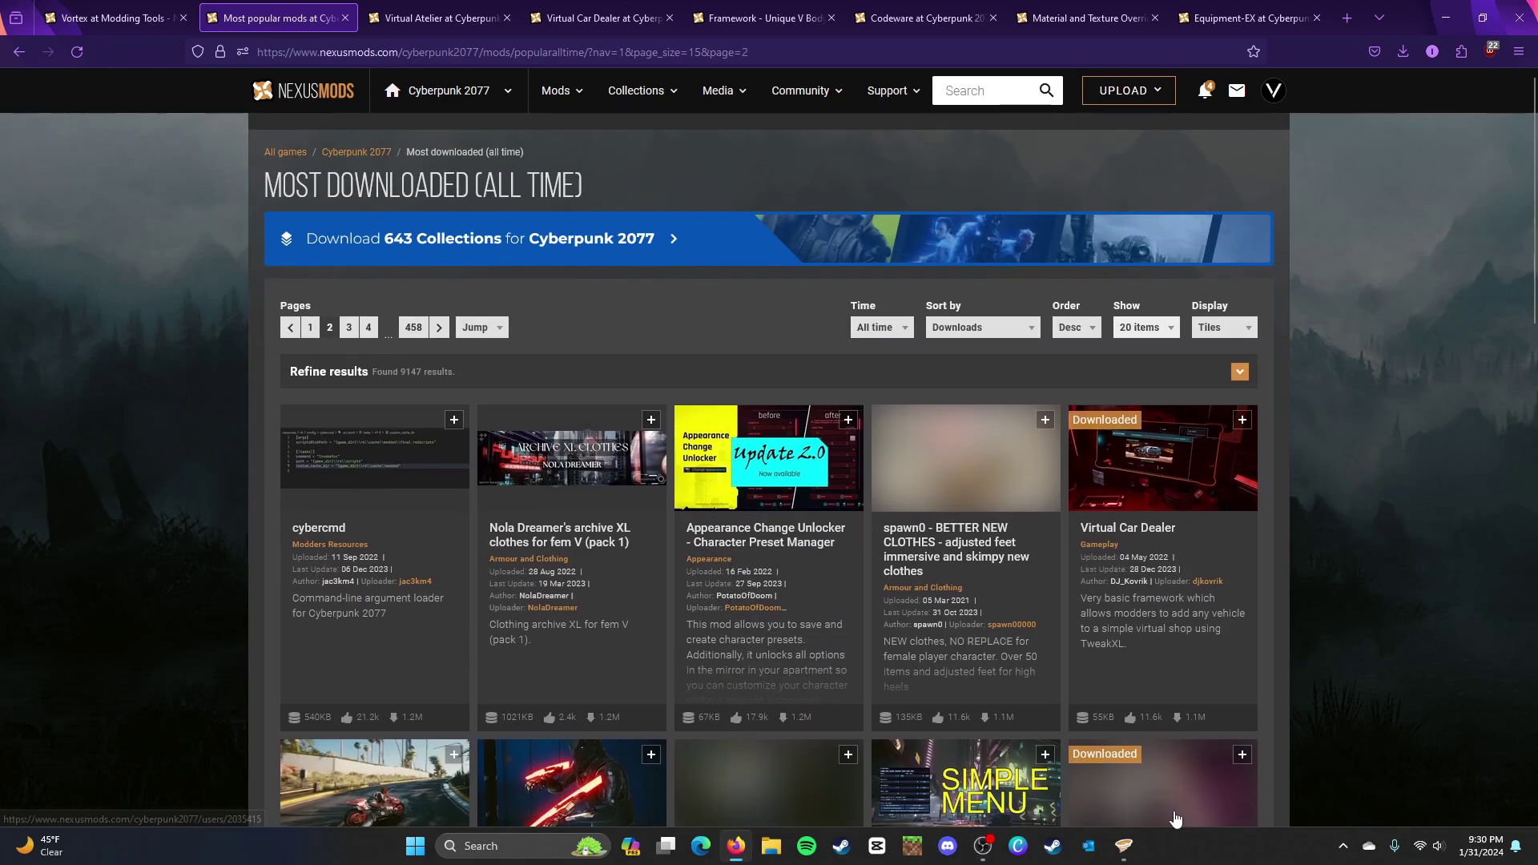
left_click(1124, 846)
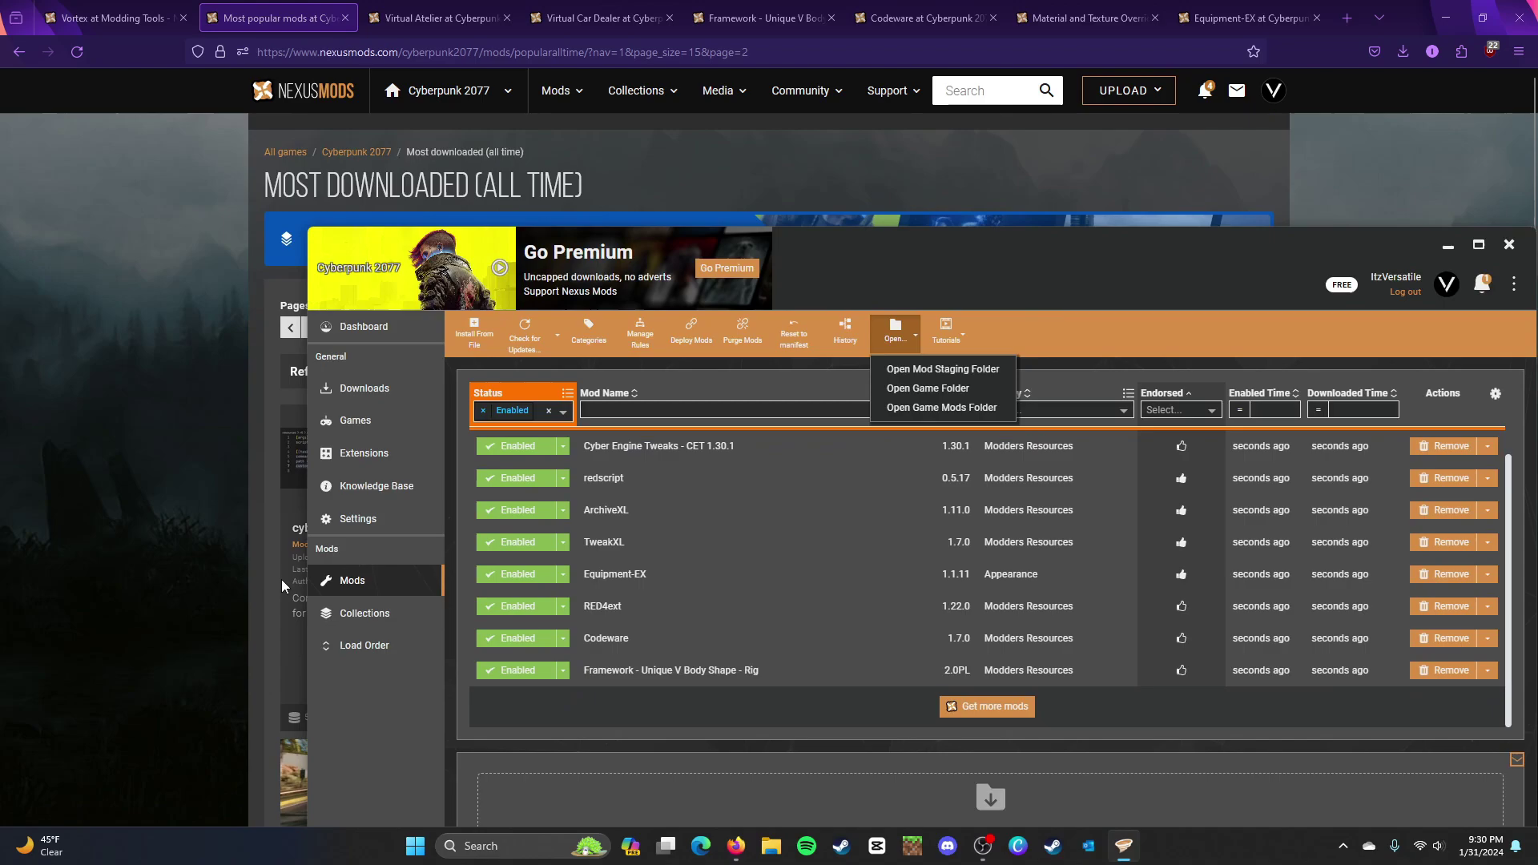
left_click(268, 574)
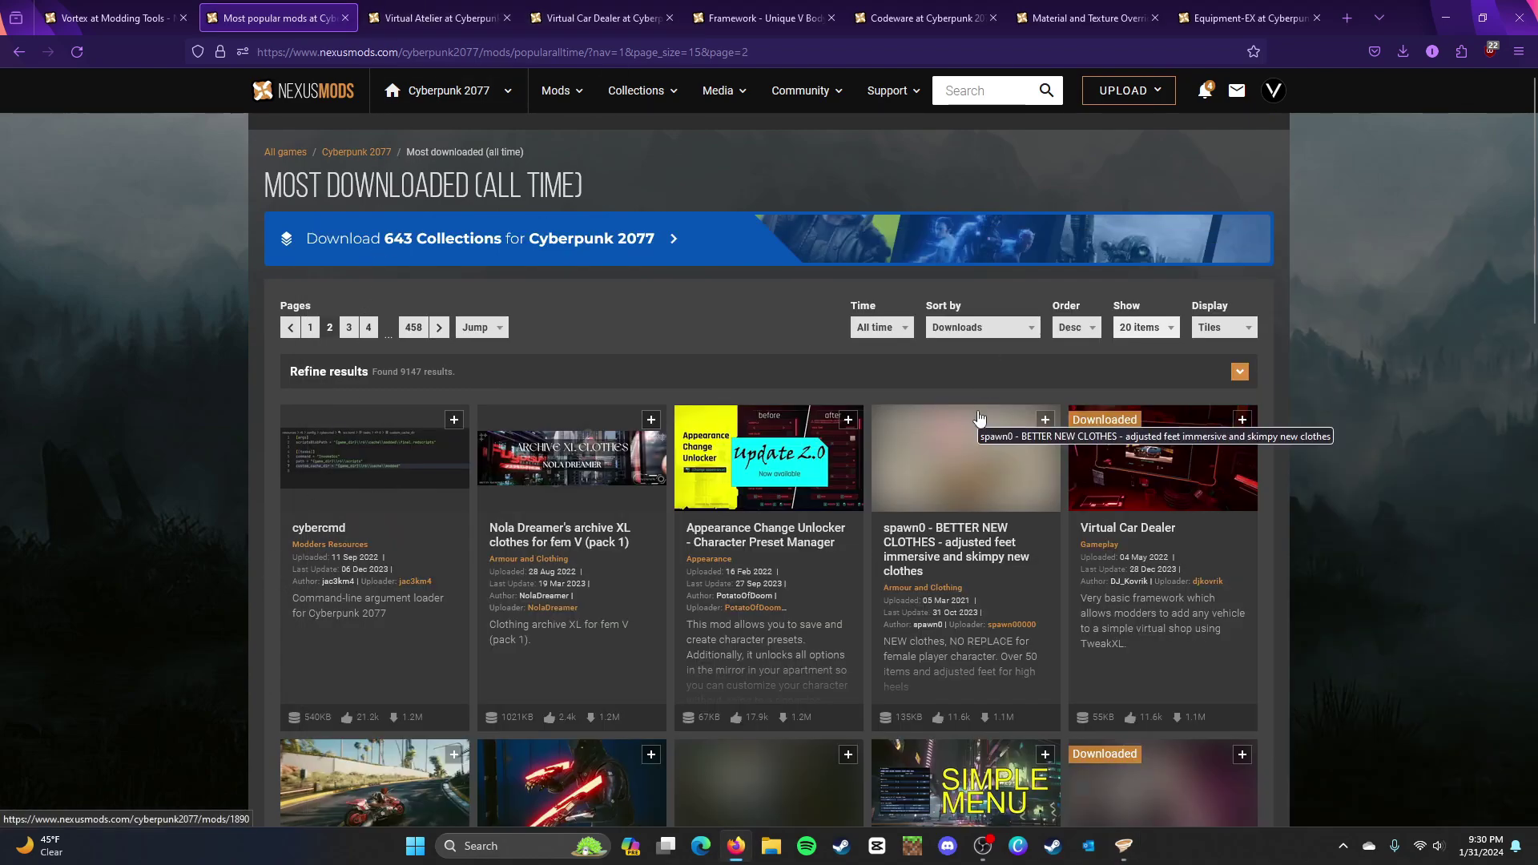
Step: Go to page 1 of the most downloaded mods, view the Cyber Engine Tweaks page and return to the listing
left_click(306, 326)
left_click(347, 492)
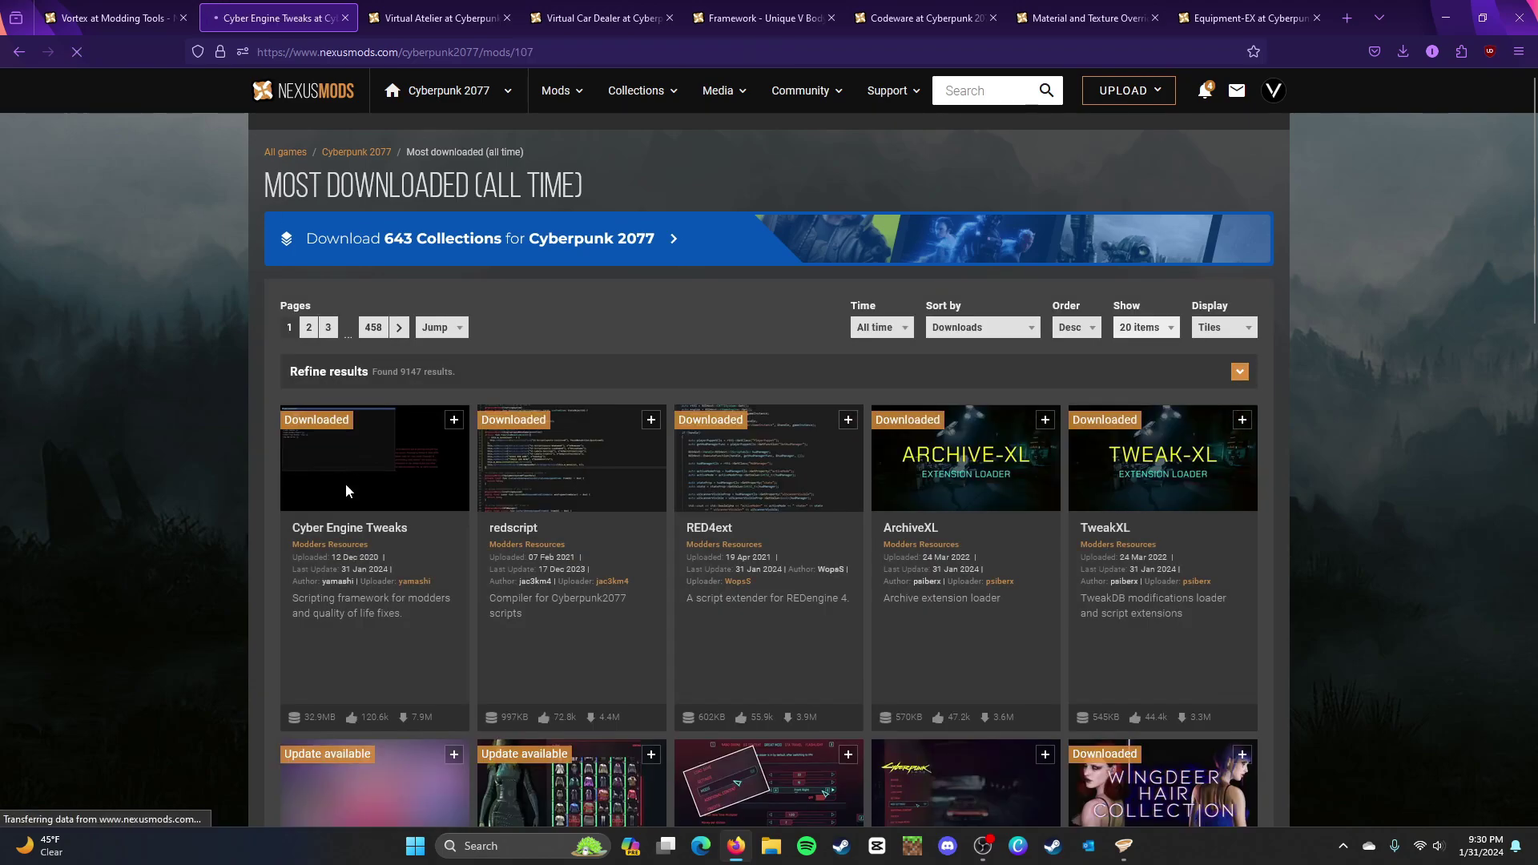
scroll(761, 319, "down", 3)
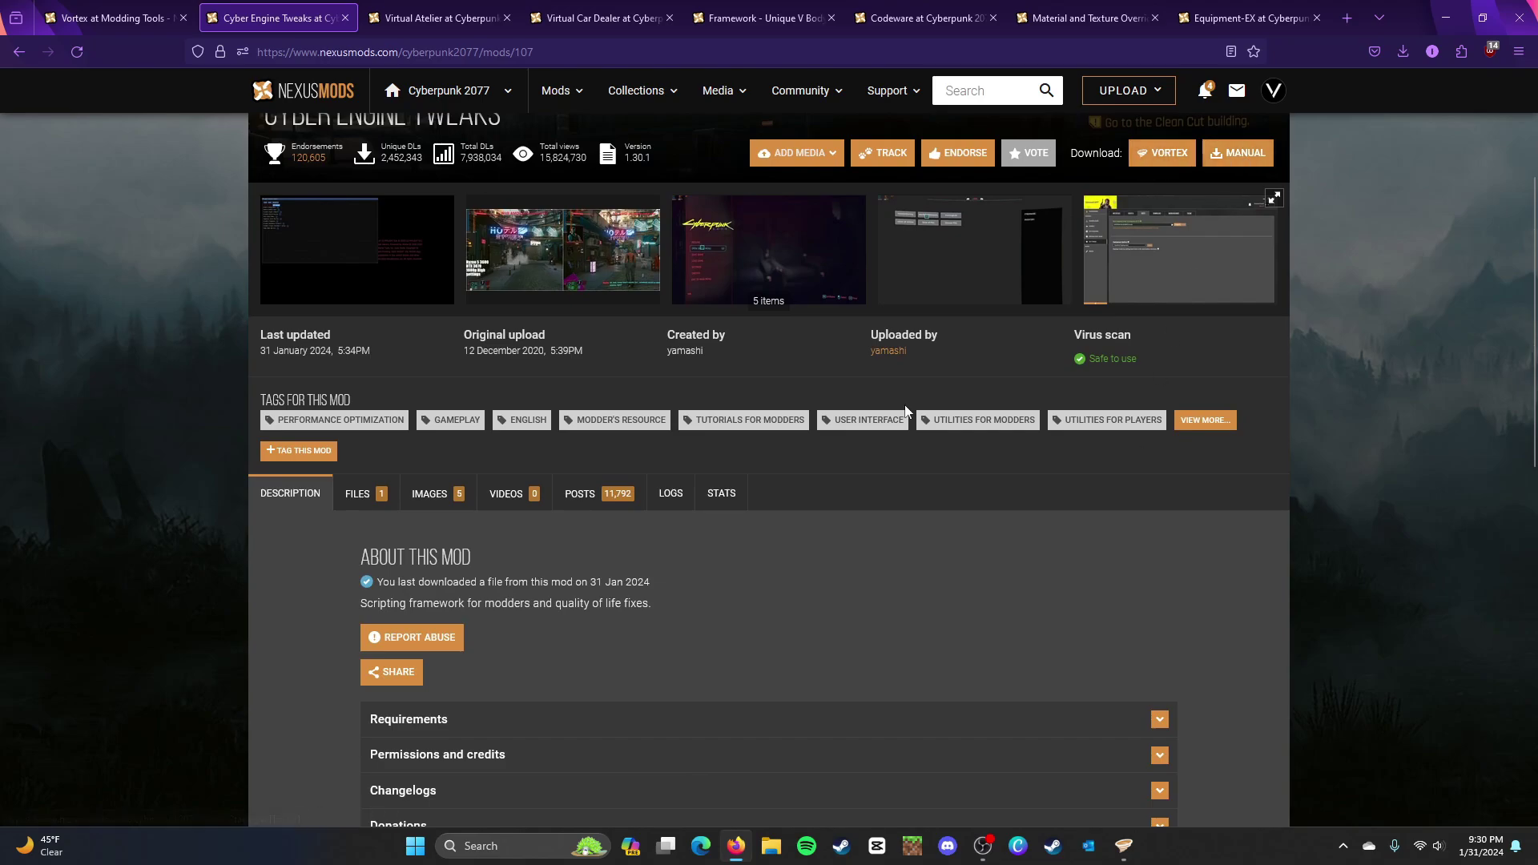
left_click(28, 53)
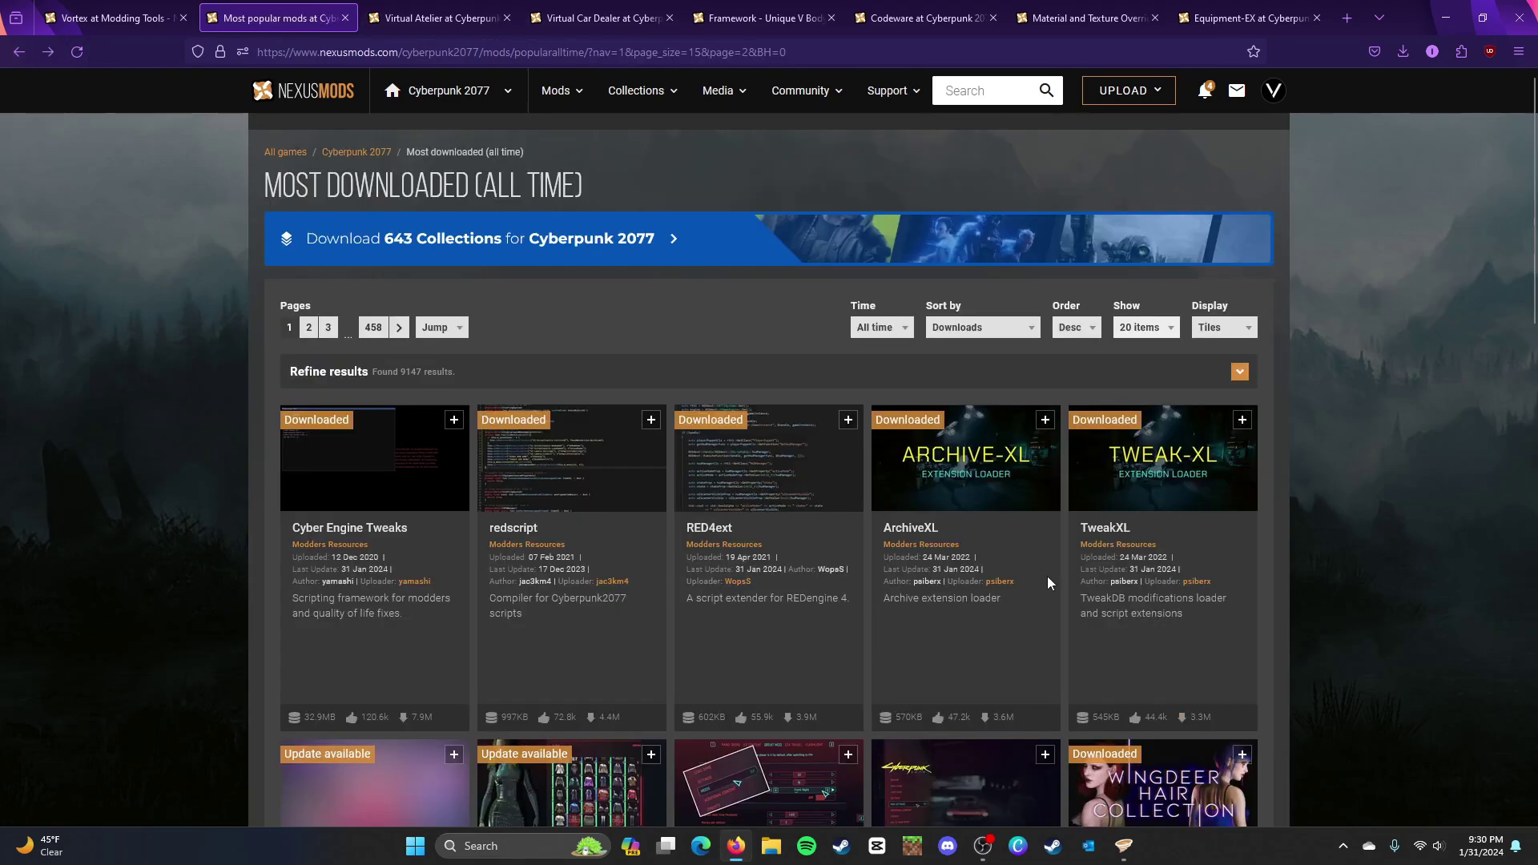
Step: Open the Virtual Atelier mod from the most downloaded listing in another new tab
scroll(1046, 576, "down", 5)
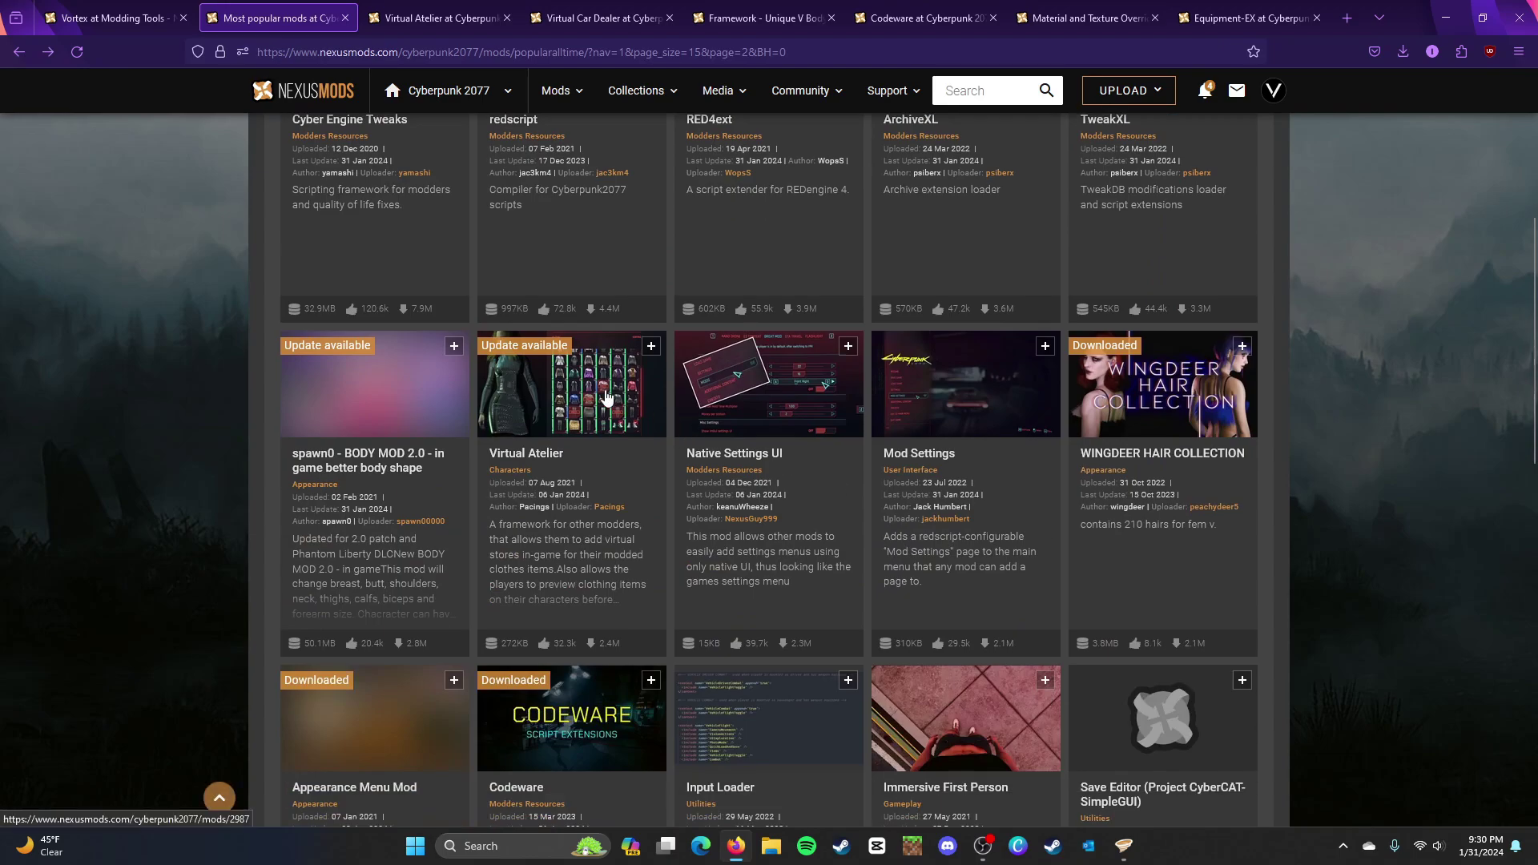
right_click(606, 410)
left_click(614, 407)
Step: Open the Material and Texture Override mod and view its Legacy and REDmod main files
scroll(614, 407, "down", 5)
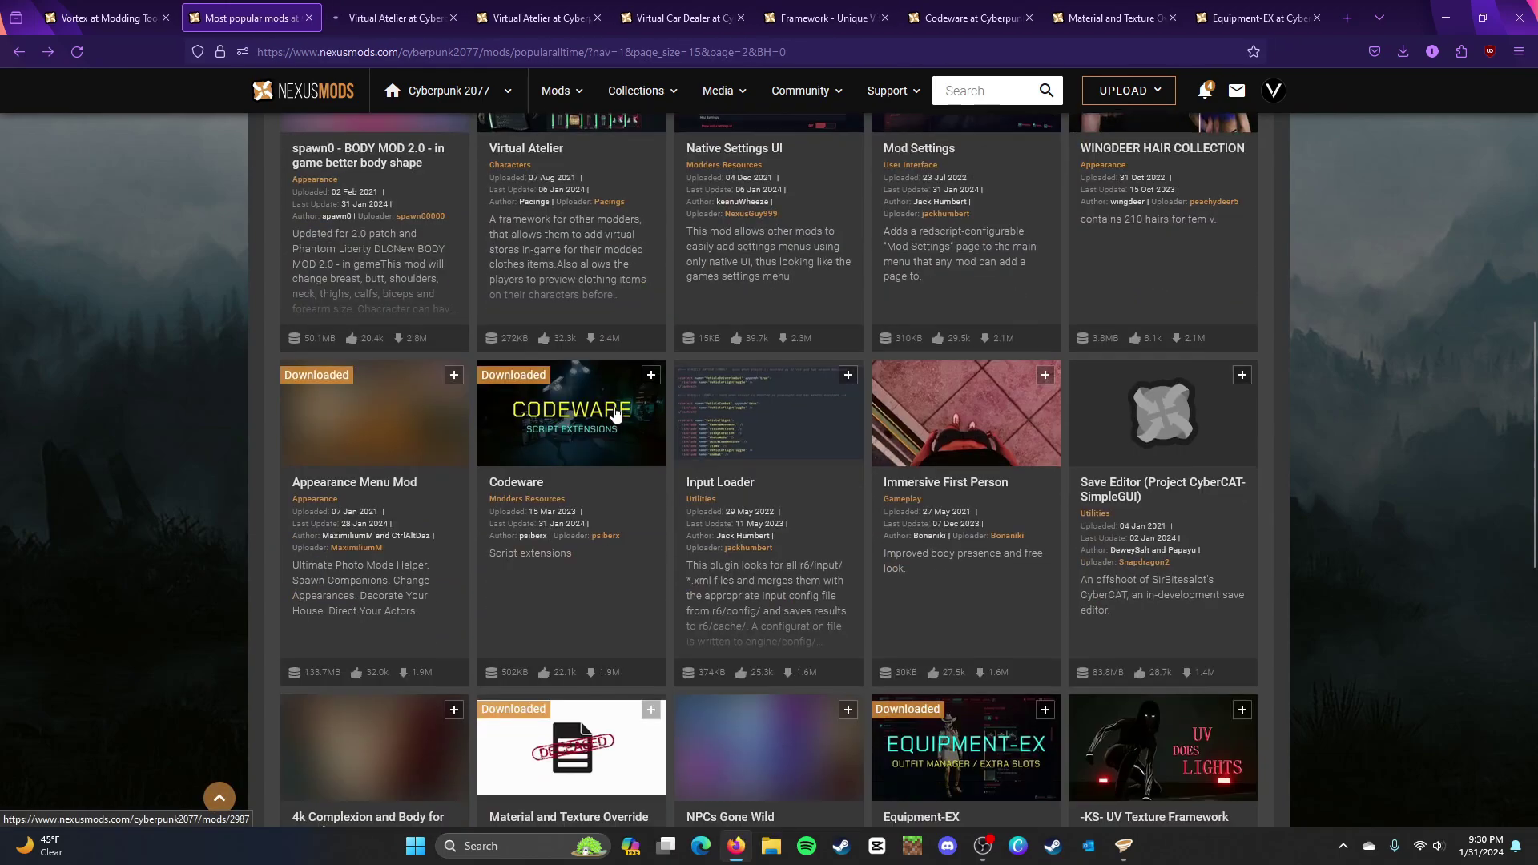
left_click(579, 599)
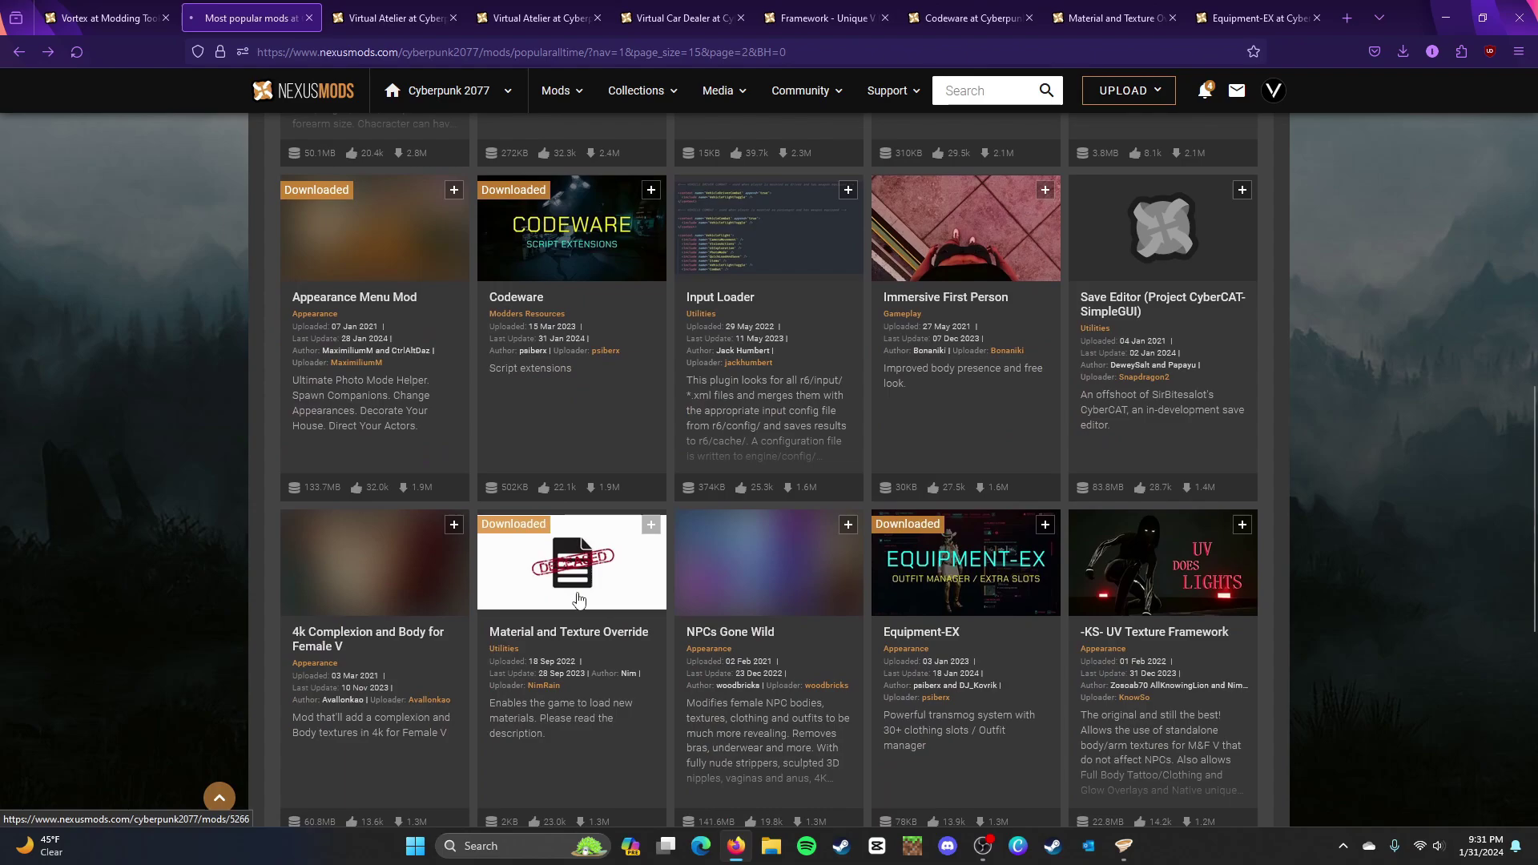
left_click(371, 550)
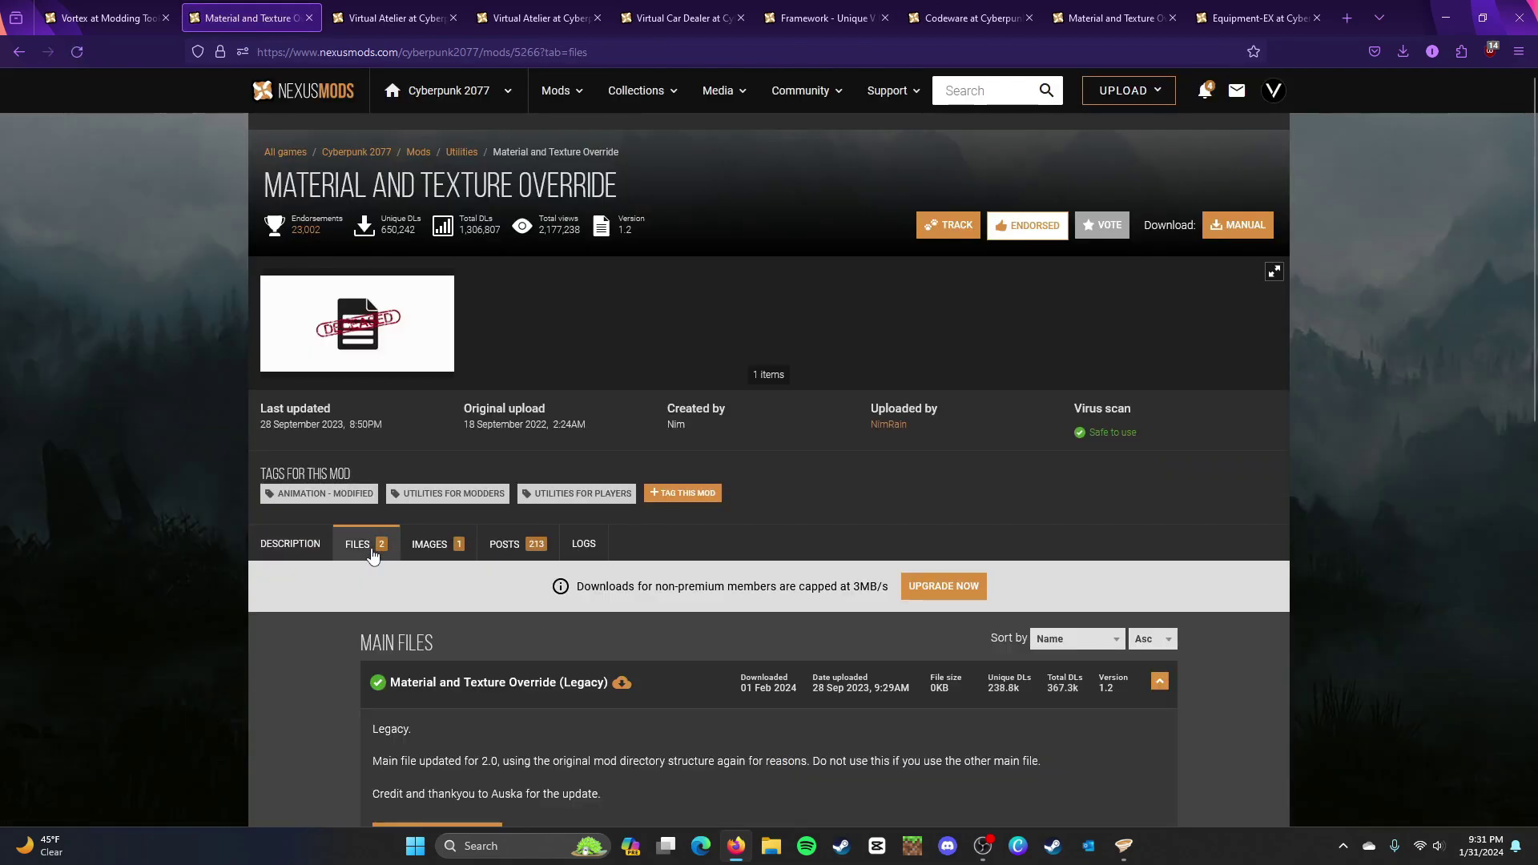
scroll(732, 735, "down", 3)
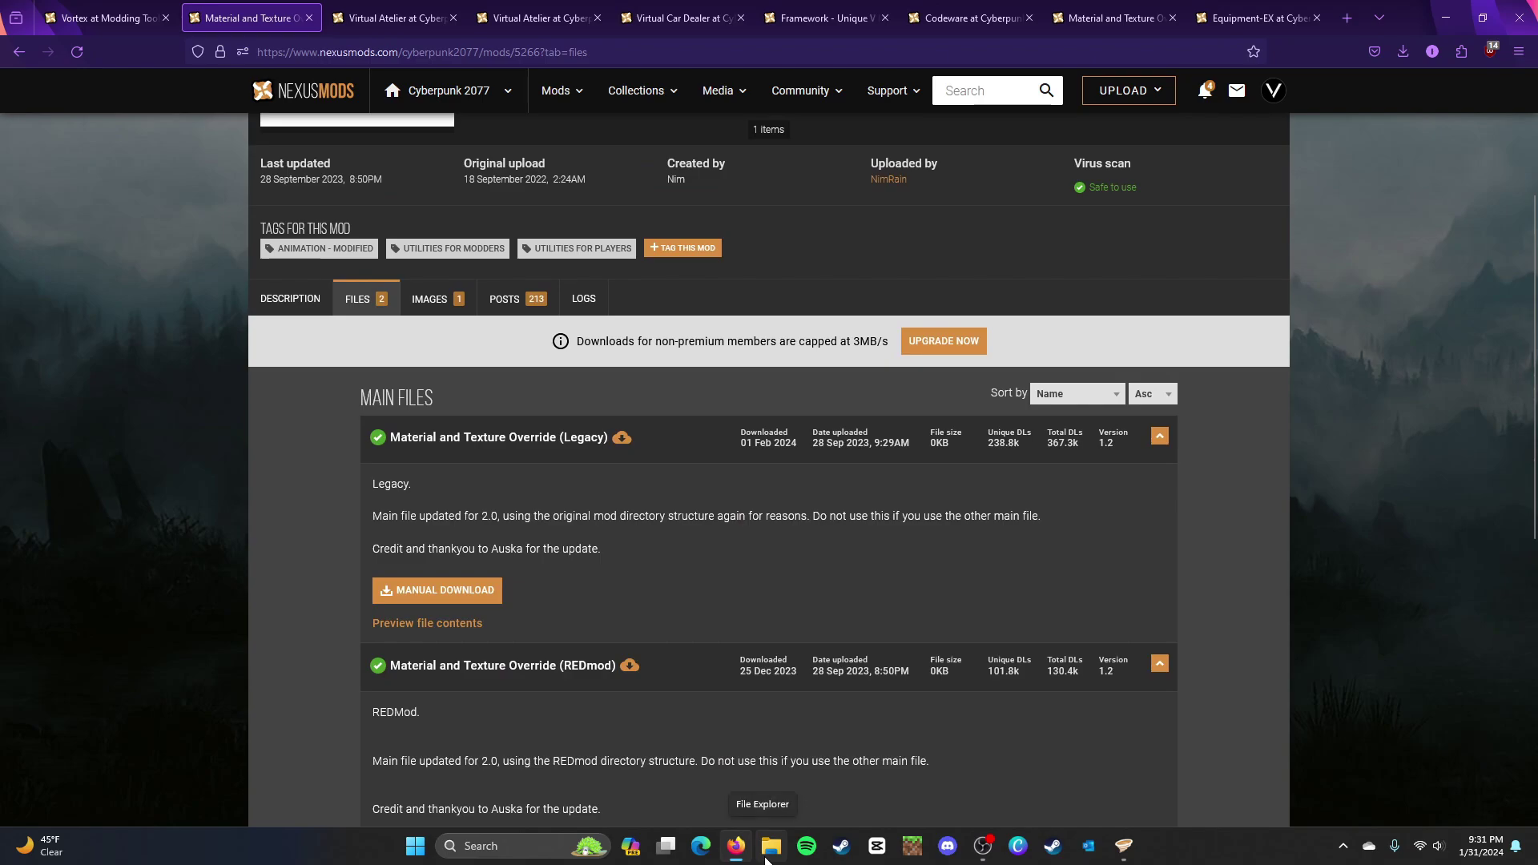
Step: Open the Cyberpunk 2077 game folder from Vortex and the Downloads folder in a second File Explorer tab
left_click(1124, 846)
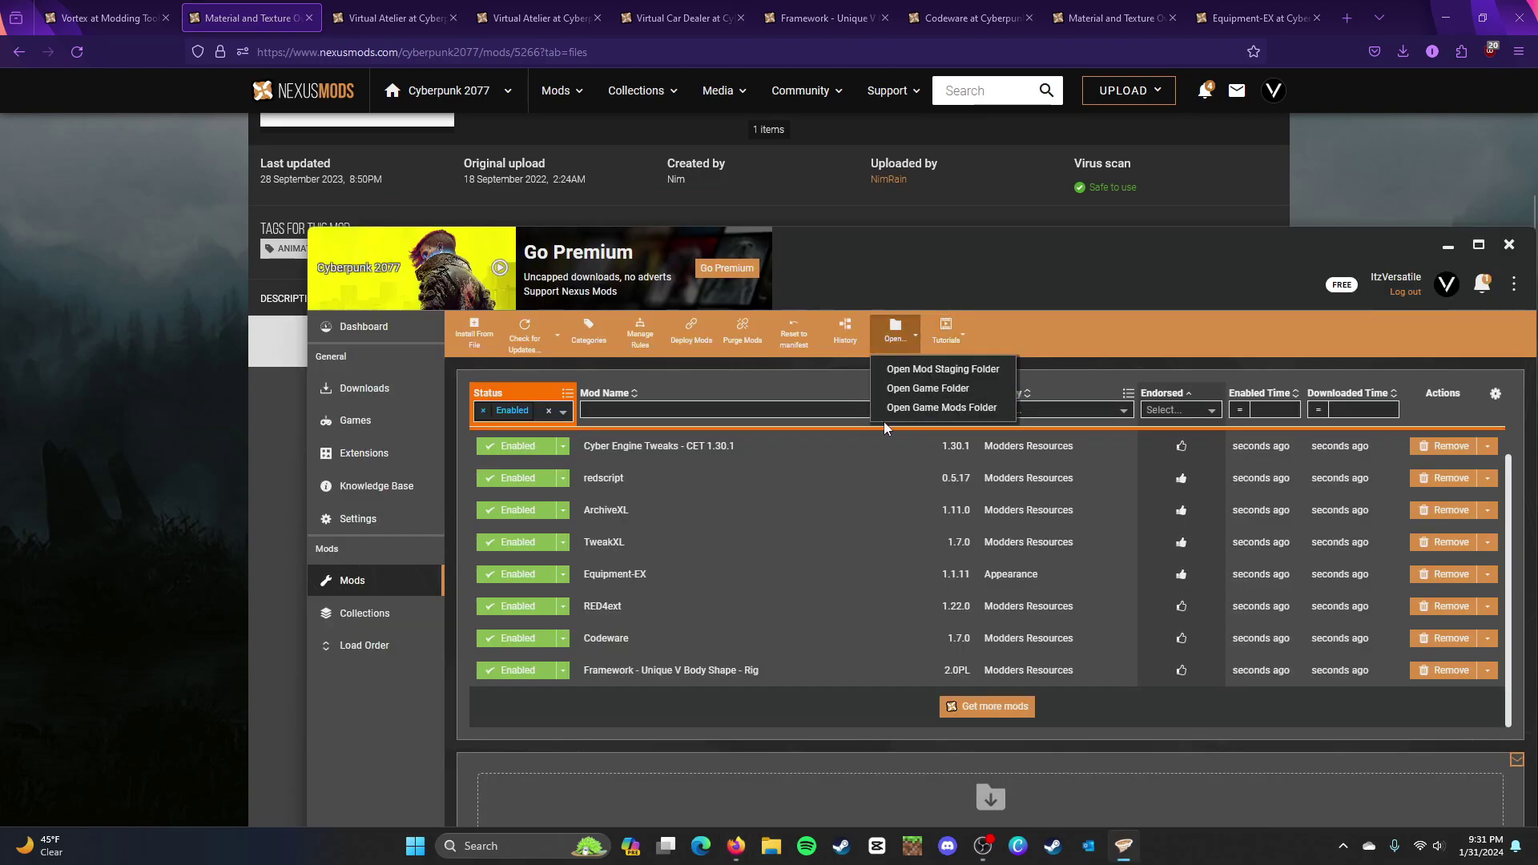
left_click(909, 408)
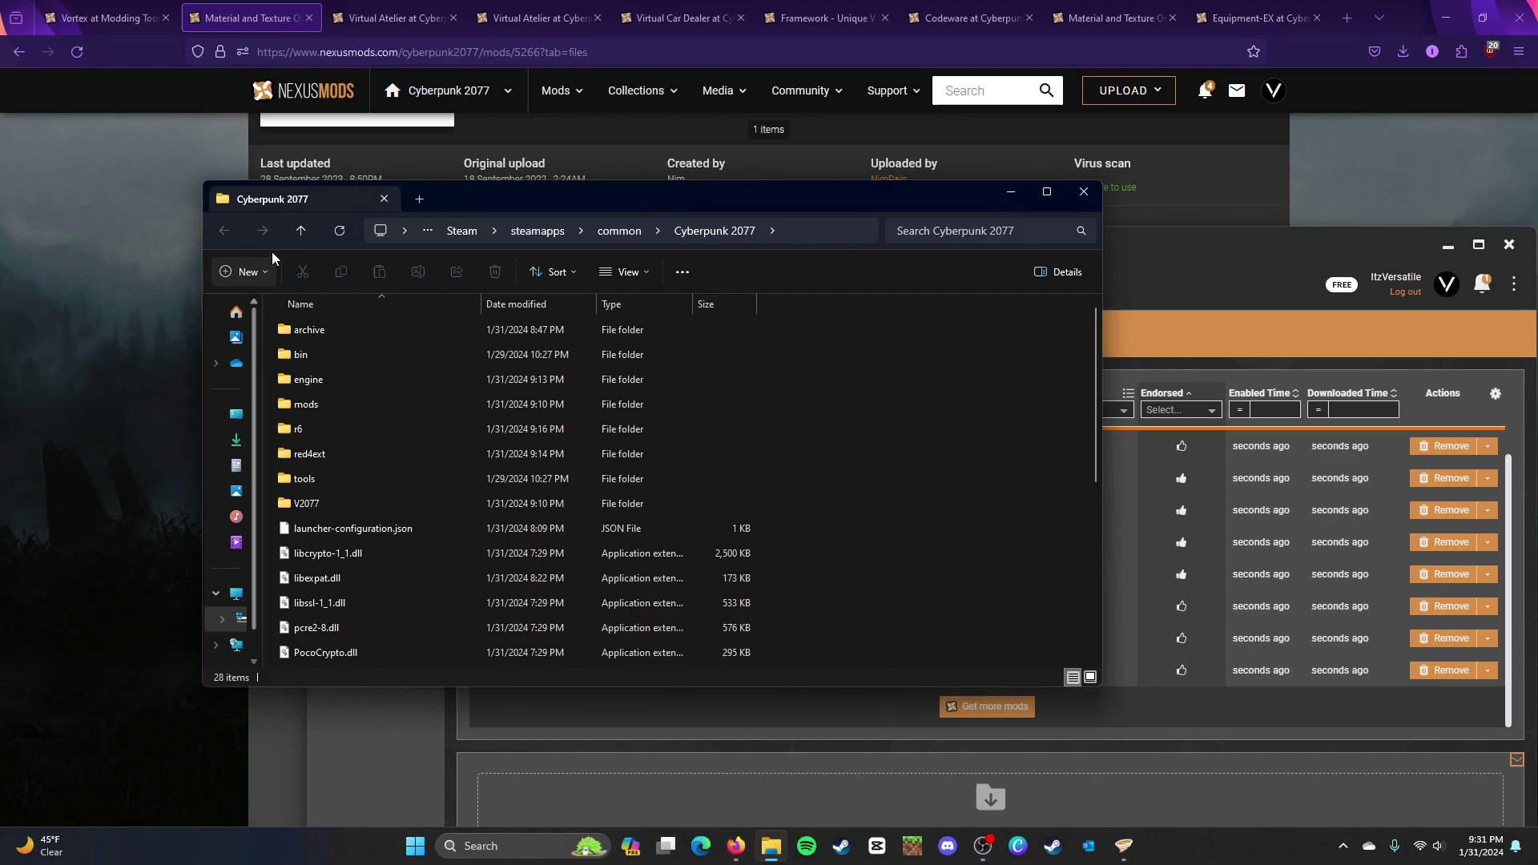
left_click(421, 198)
left_click(237, 447)
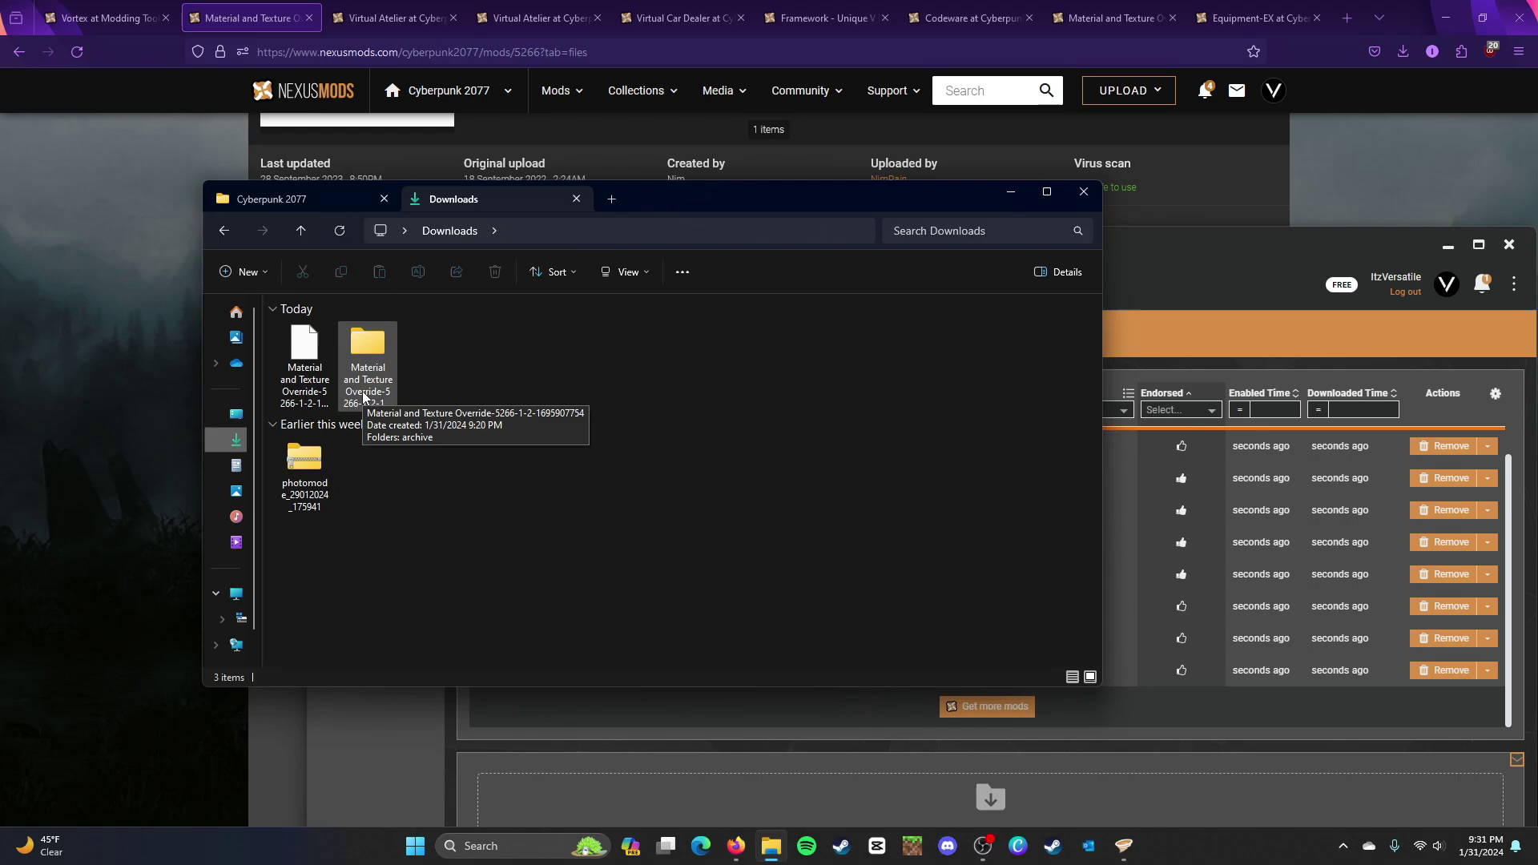
left_click(343, 201)
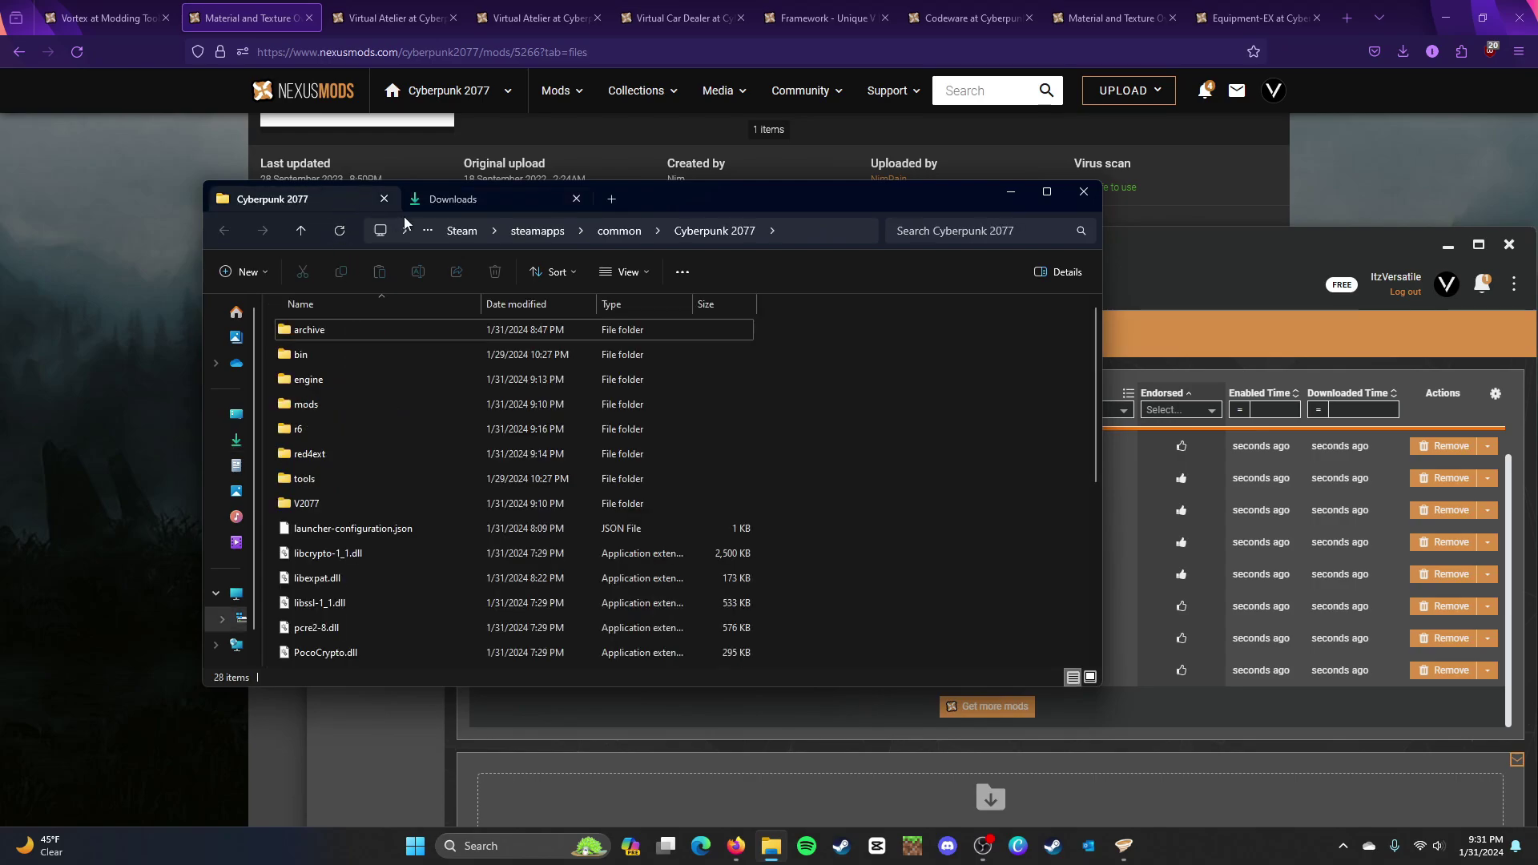
left_click(445, 207)
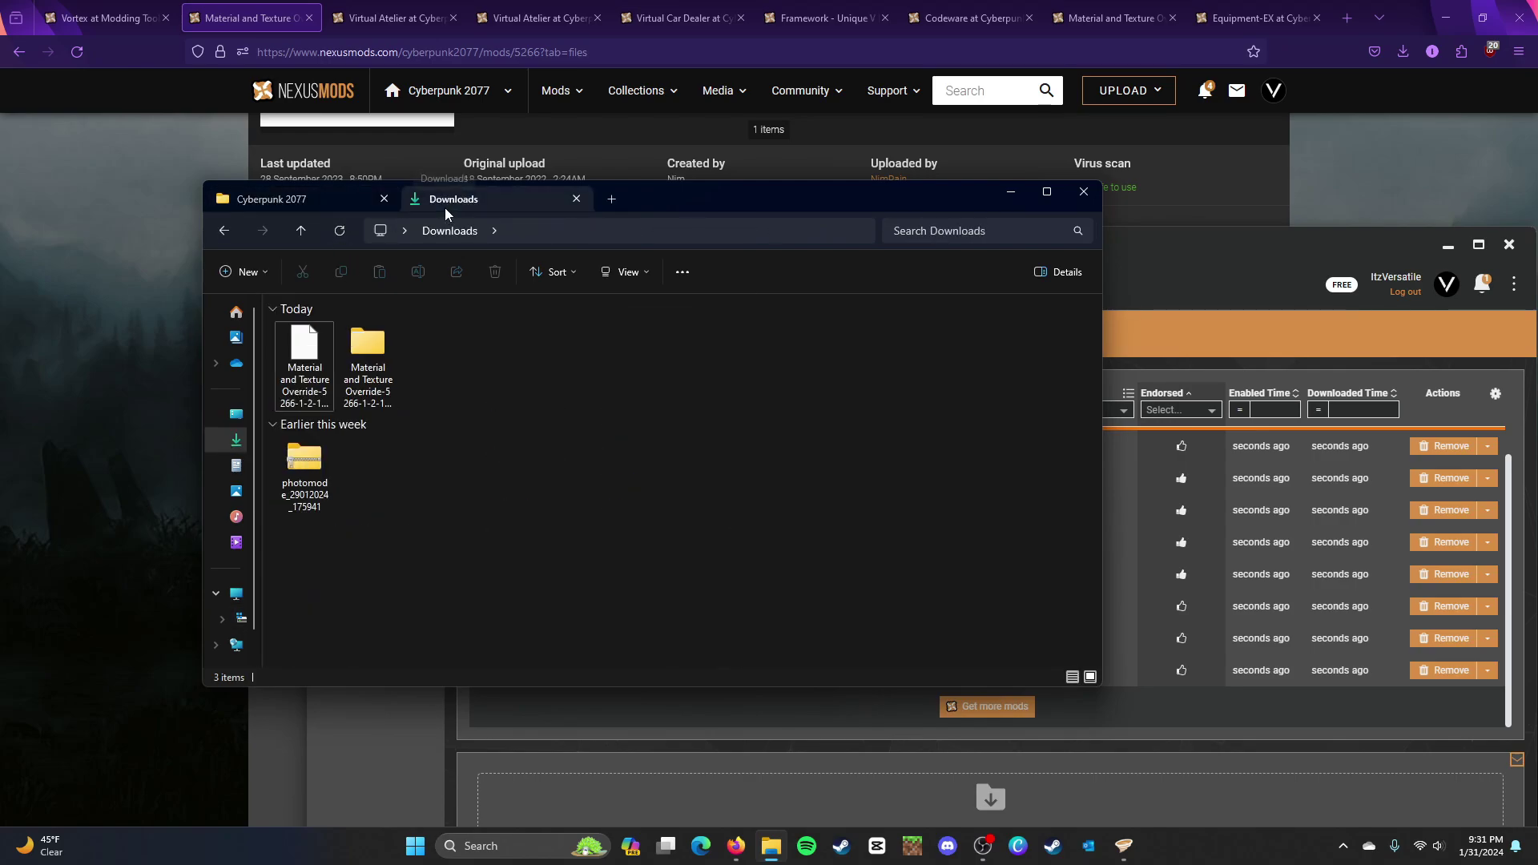
Step: Browse the downloaded Material and Texture Override folder down to archive > pc > mod
double_click(378, 407)
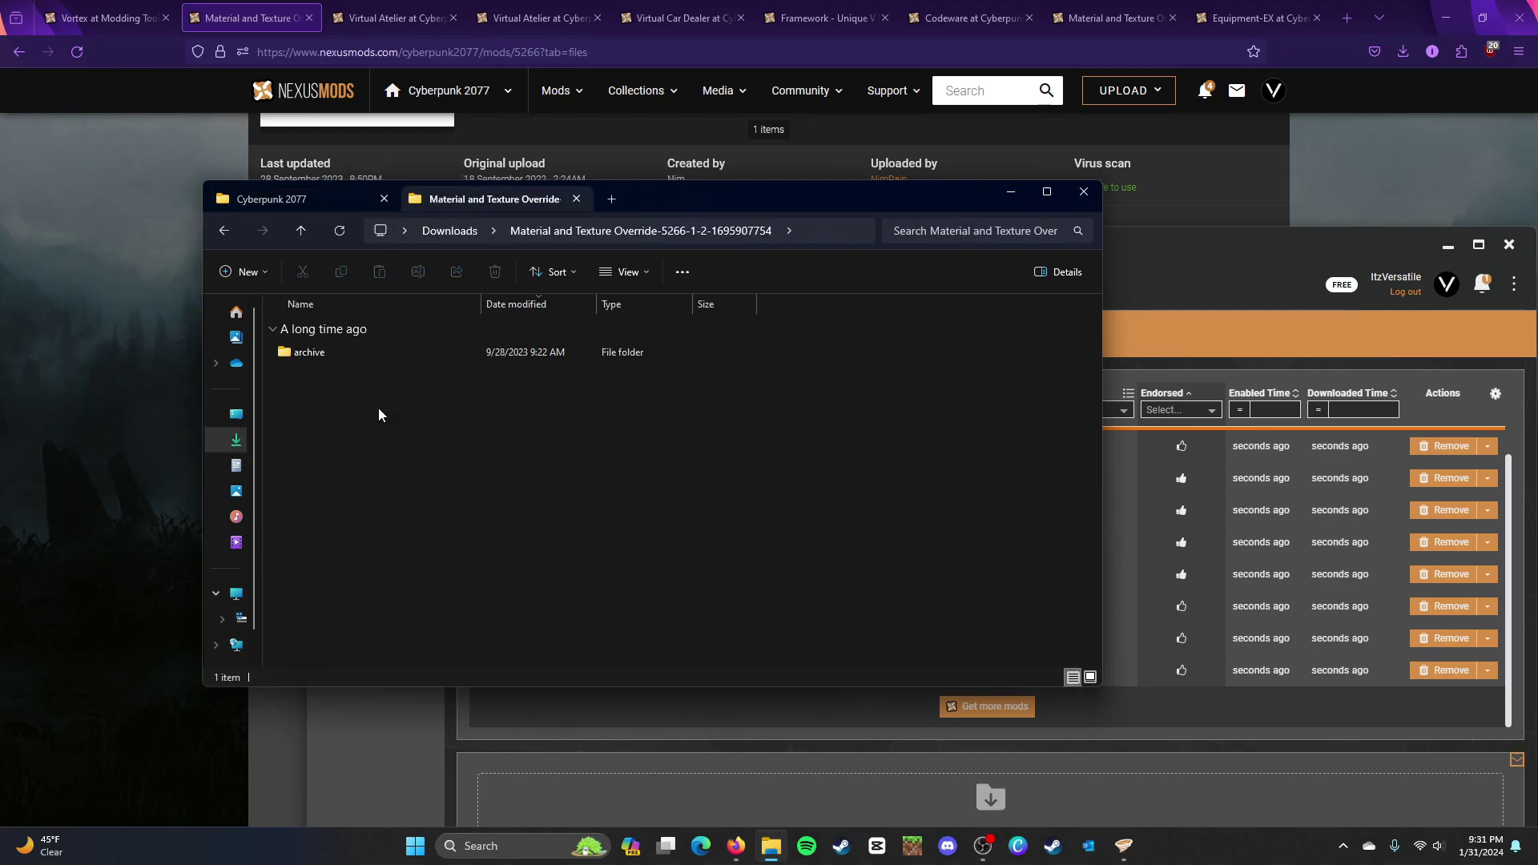
double_click(380, 353)
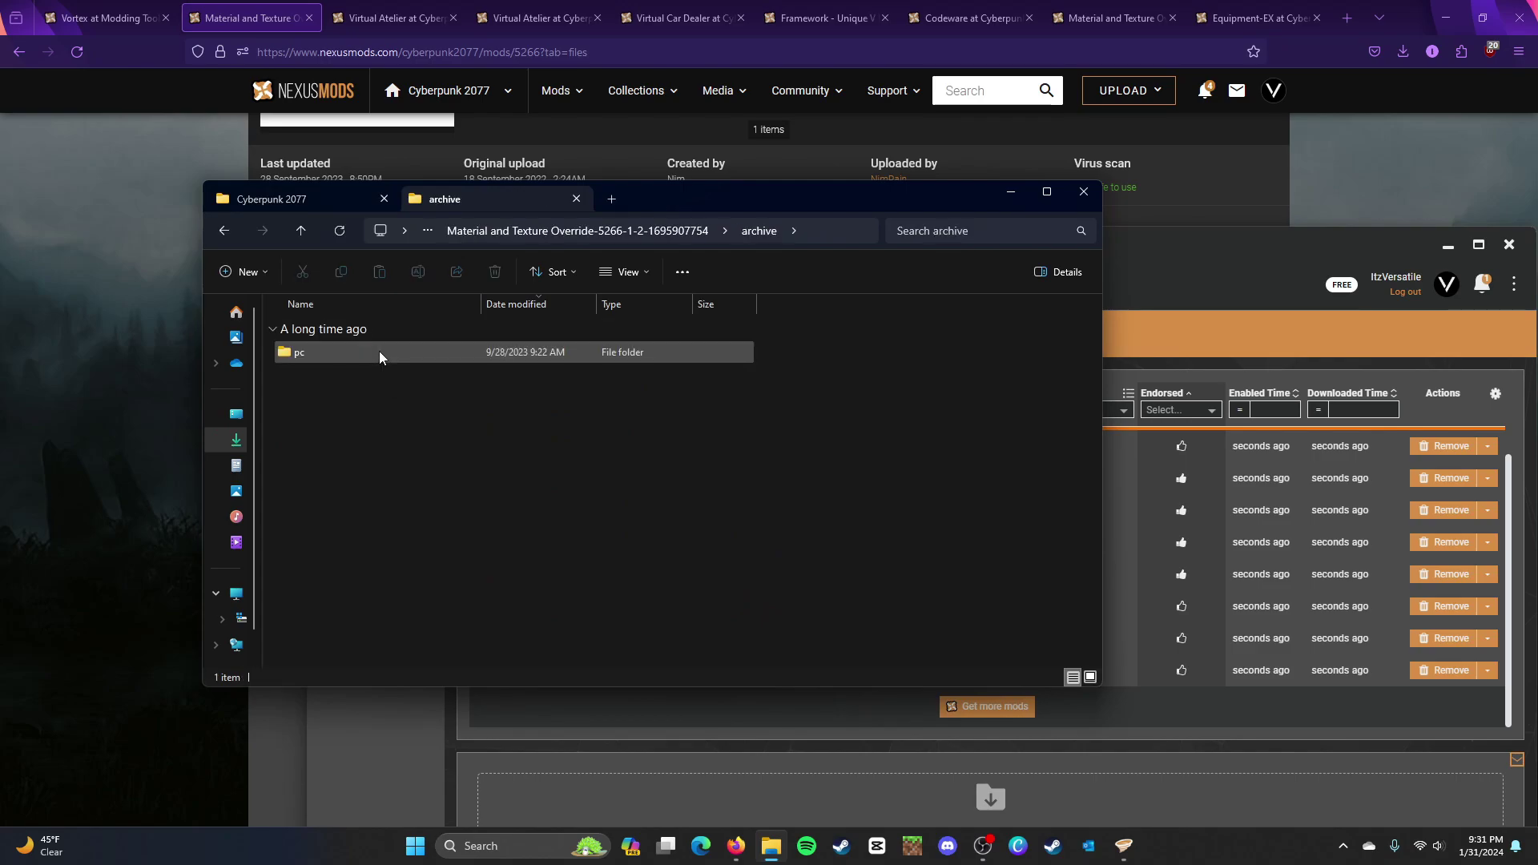
double_click(379, 352)
double_click(379, 352)
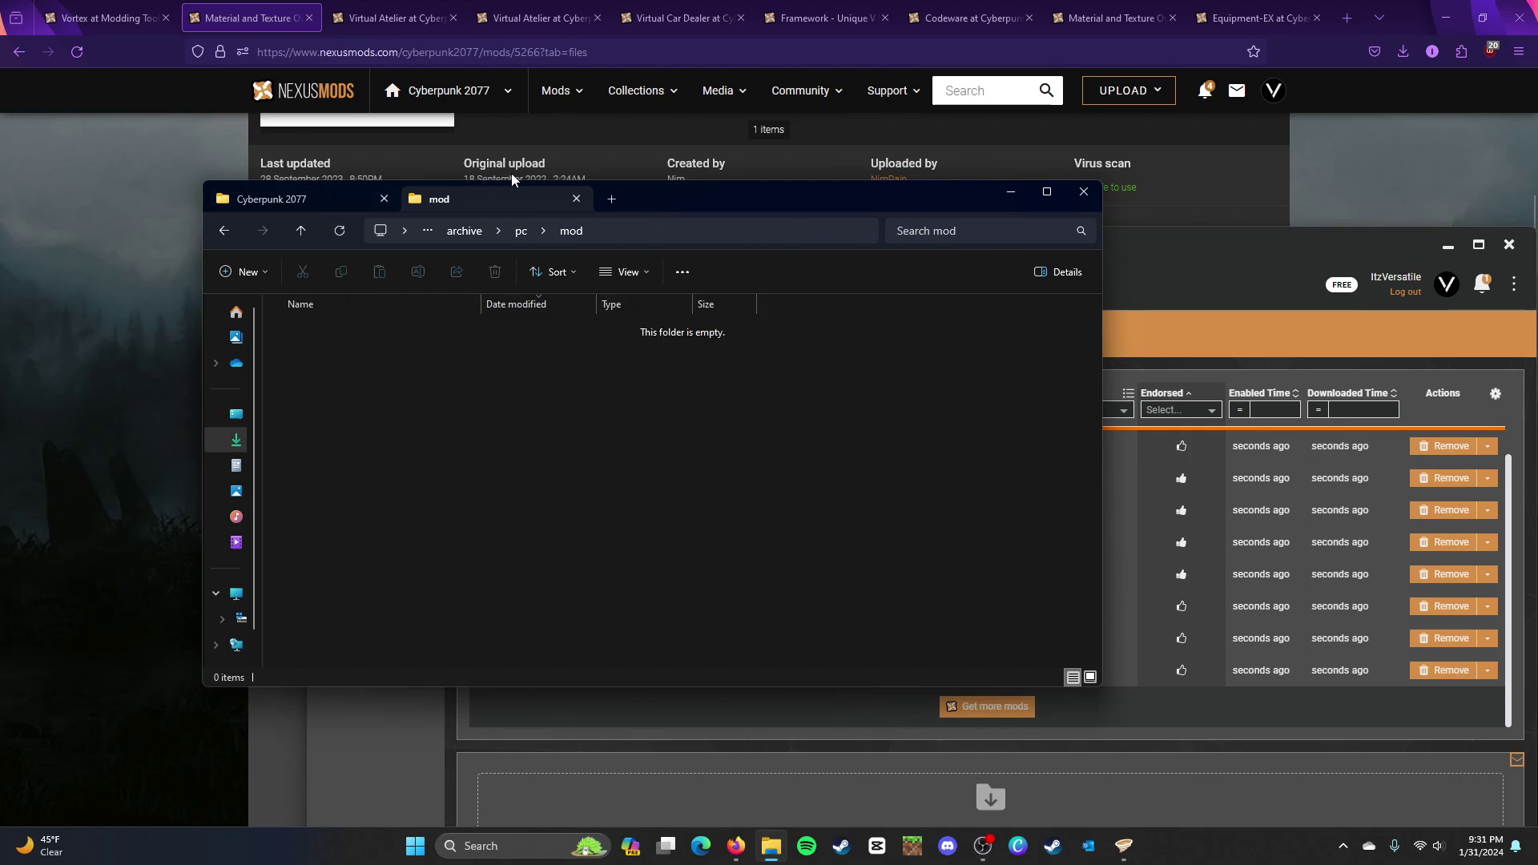
Step: Open archive > pc > mod in the Cyberpunk 2077 game folder and check it for the material override archive file
left_click(358, 194)
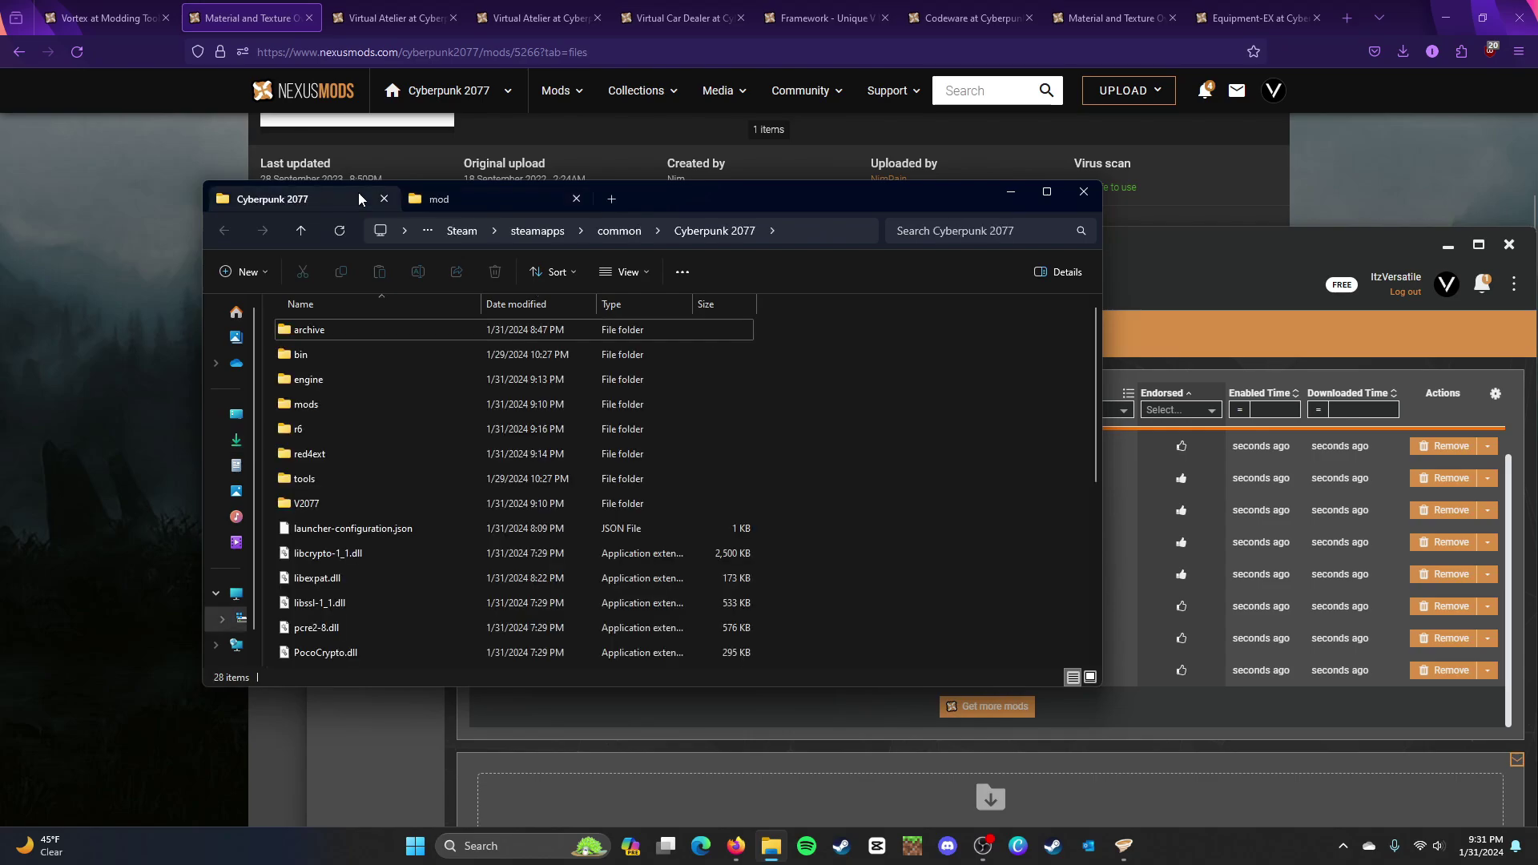
double_click(343, 339)
double_click(343, 340)
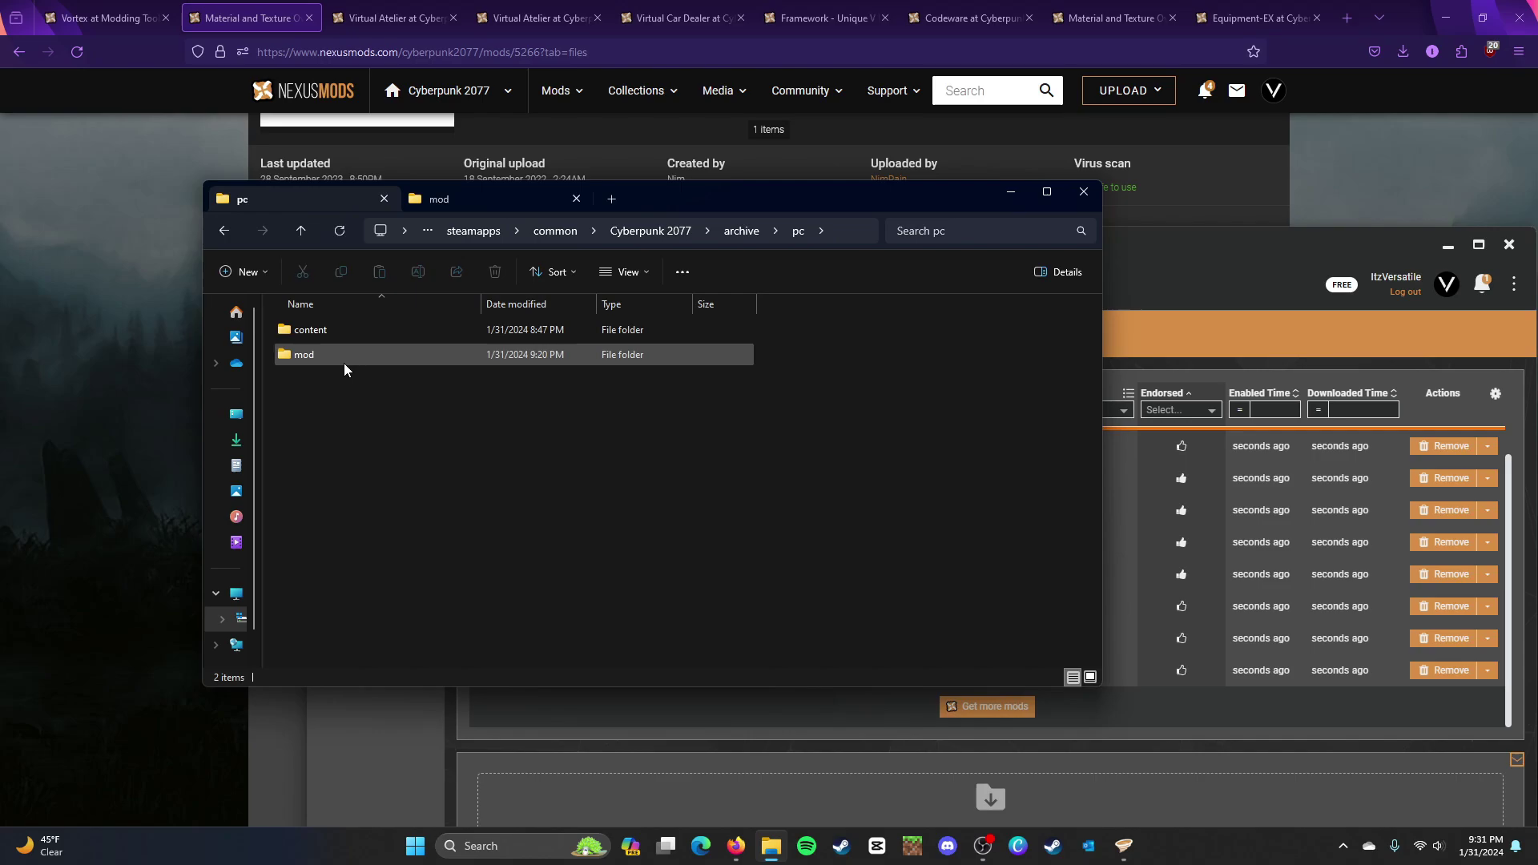
double_click(344, 363)
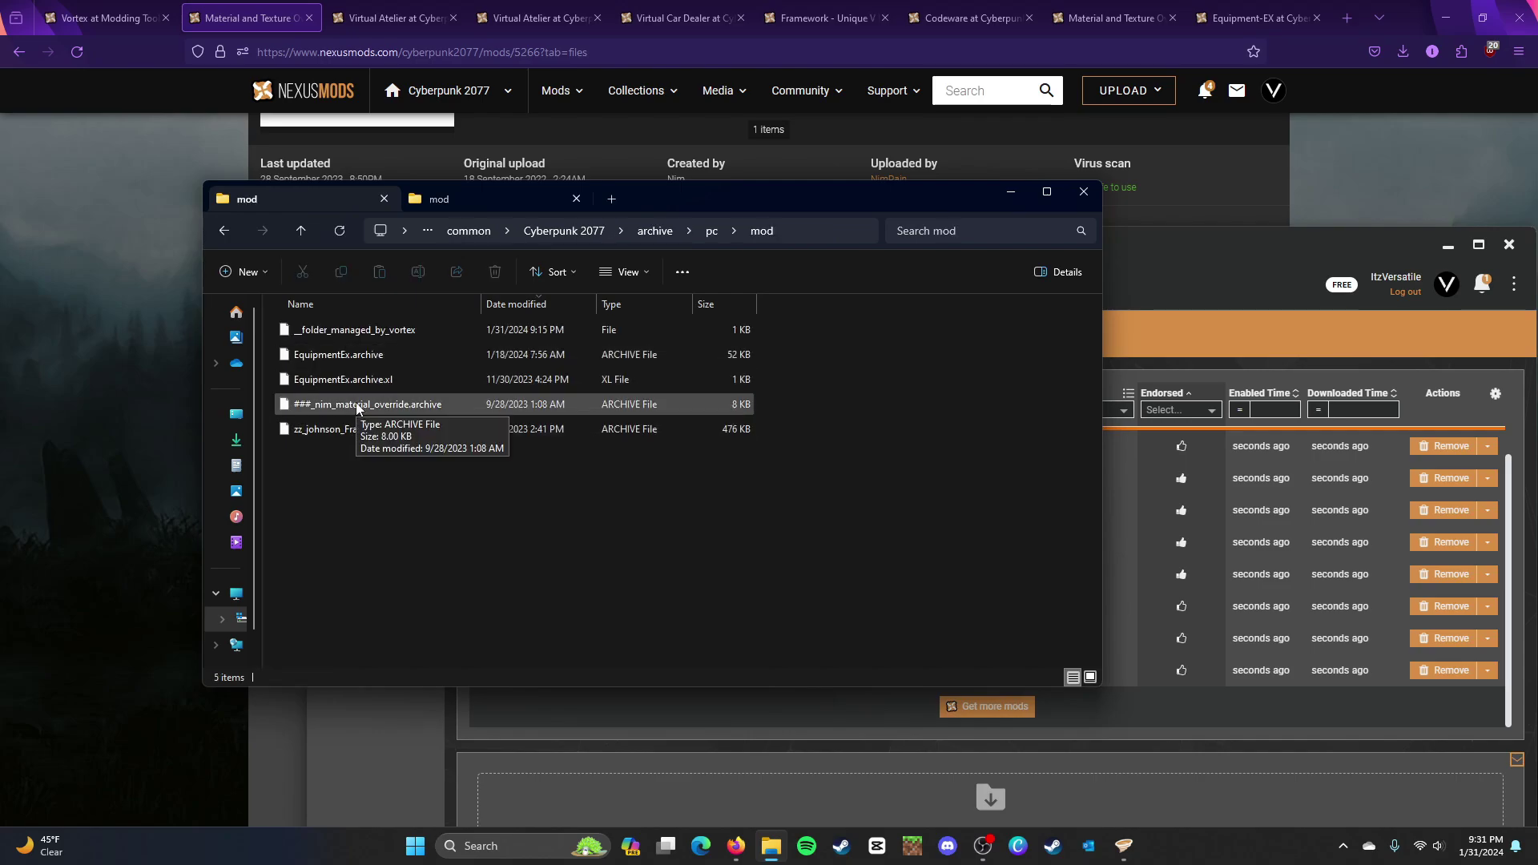
left_click(472, 199)
left_click(336, 201)
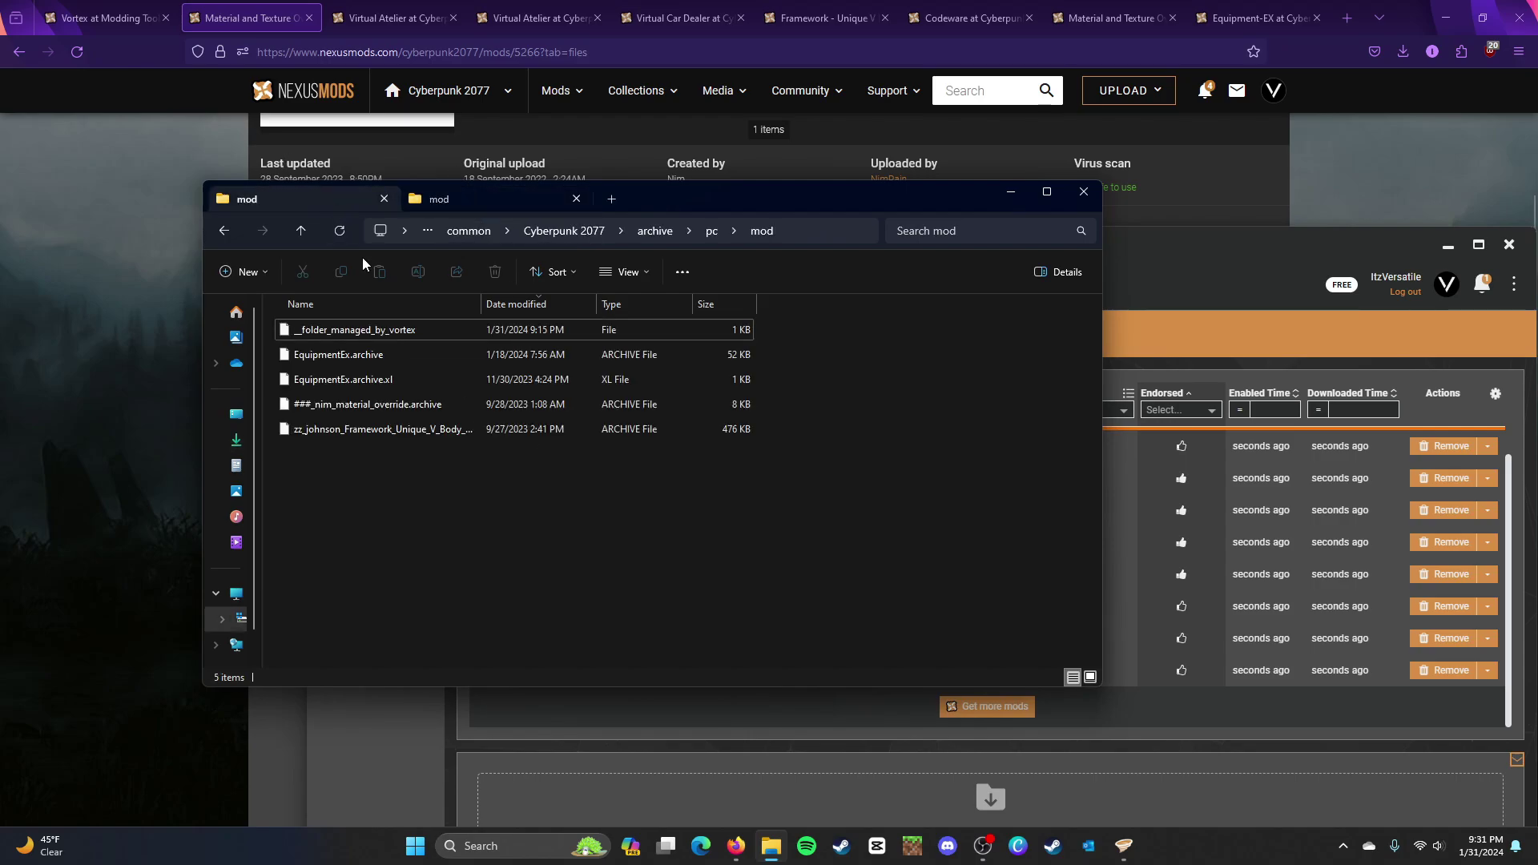
Step: Go back up to the Cyberpunk 2077 root folder, close File Explorer and return to the browser
left_click(234, 229)
left_click(234, 229)
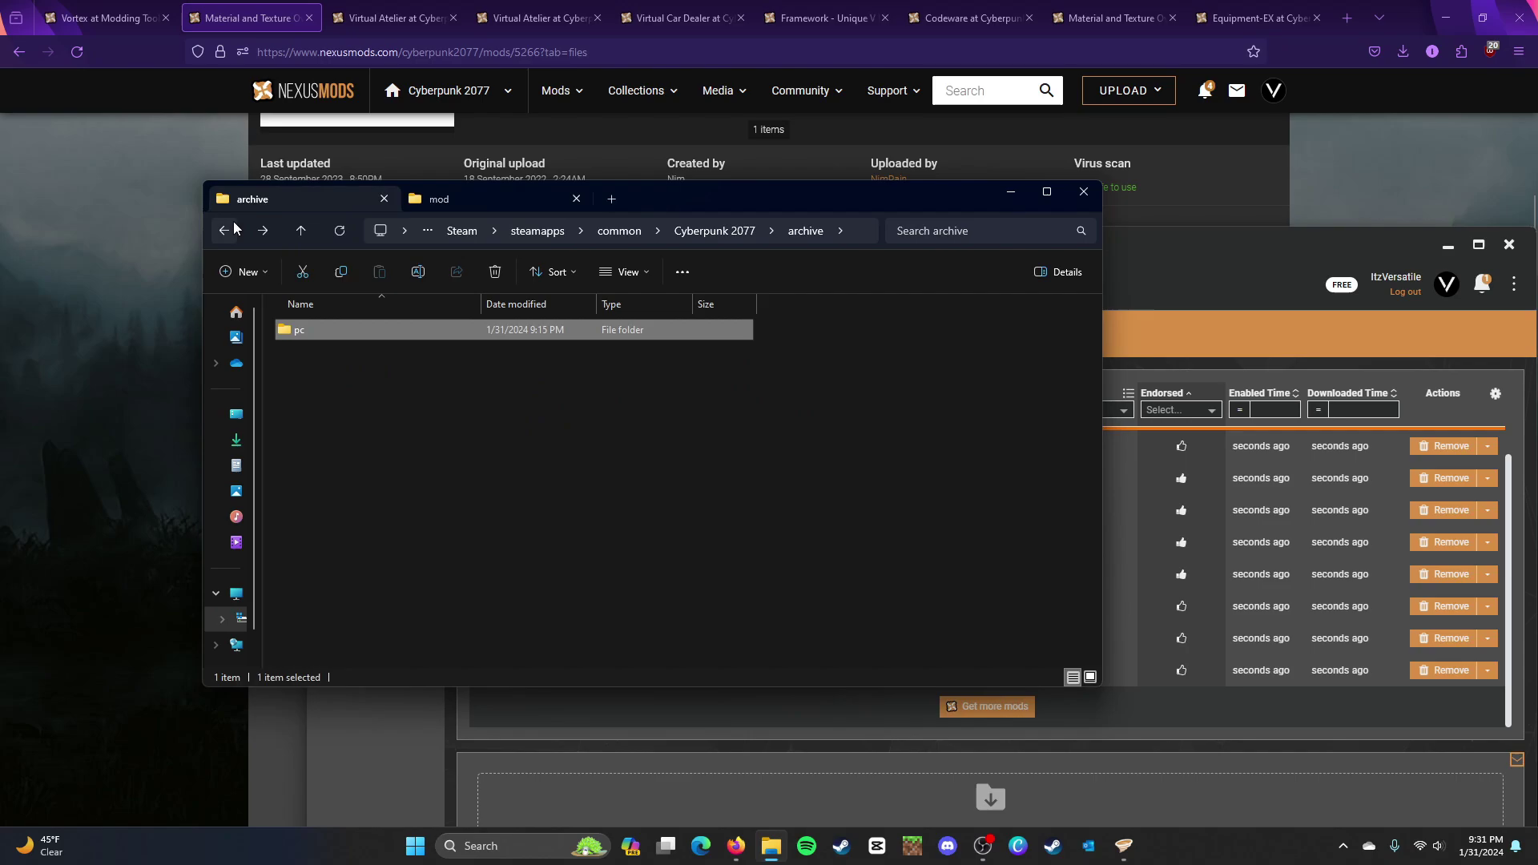
left_click(235, 229)
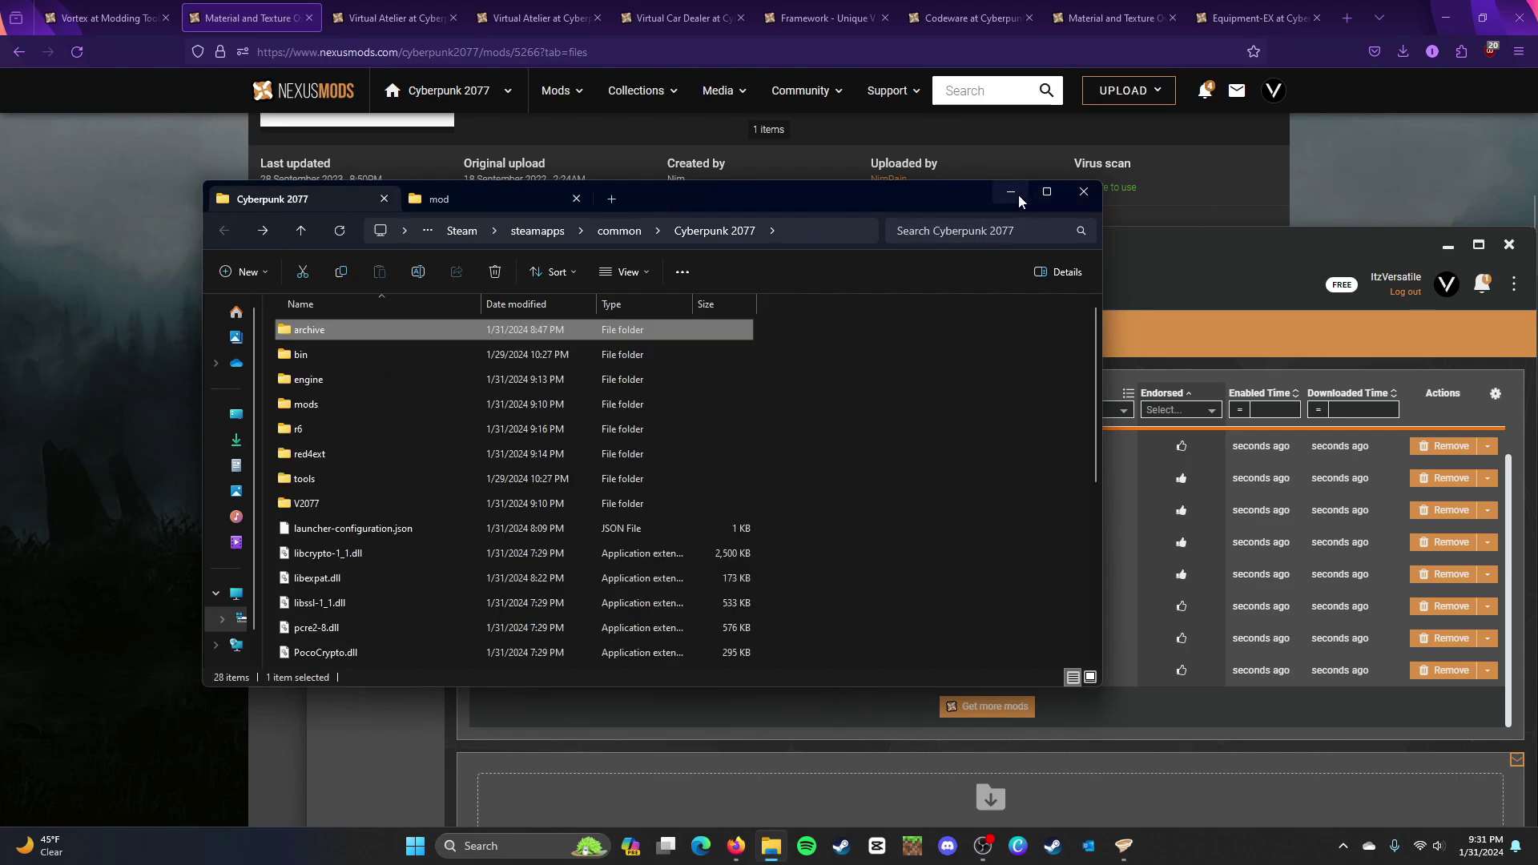
left_click(1084, 197)
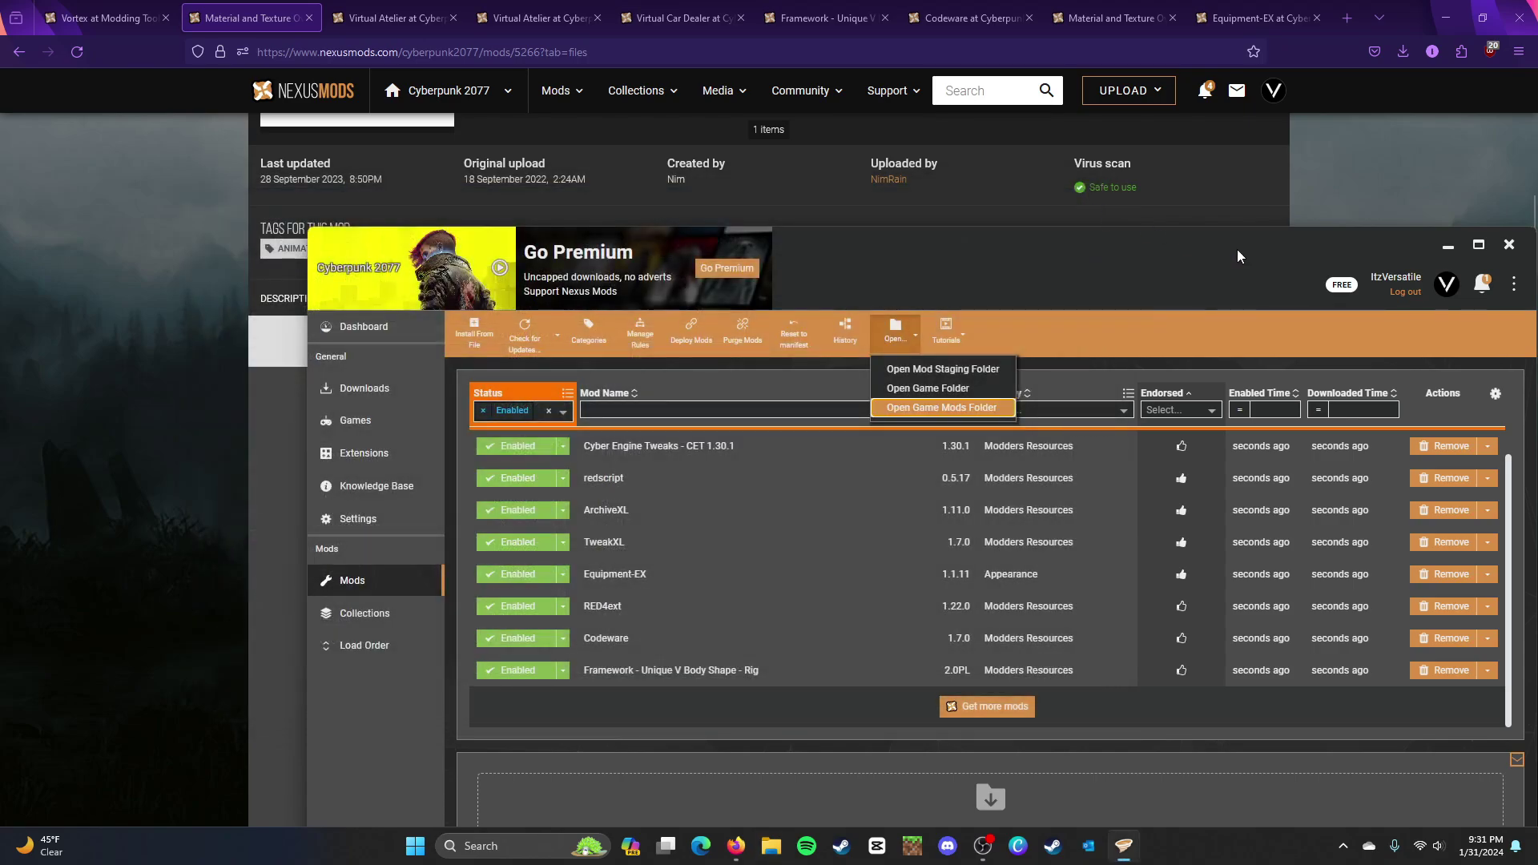
left_click(1052, 215)
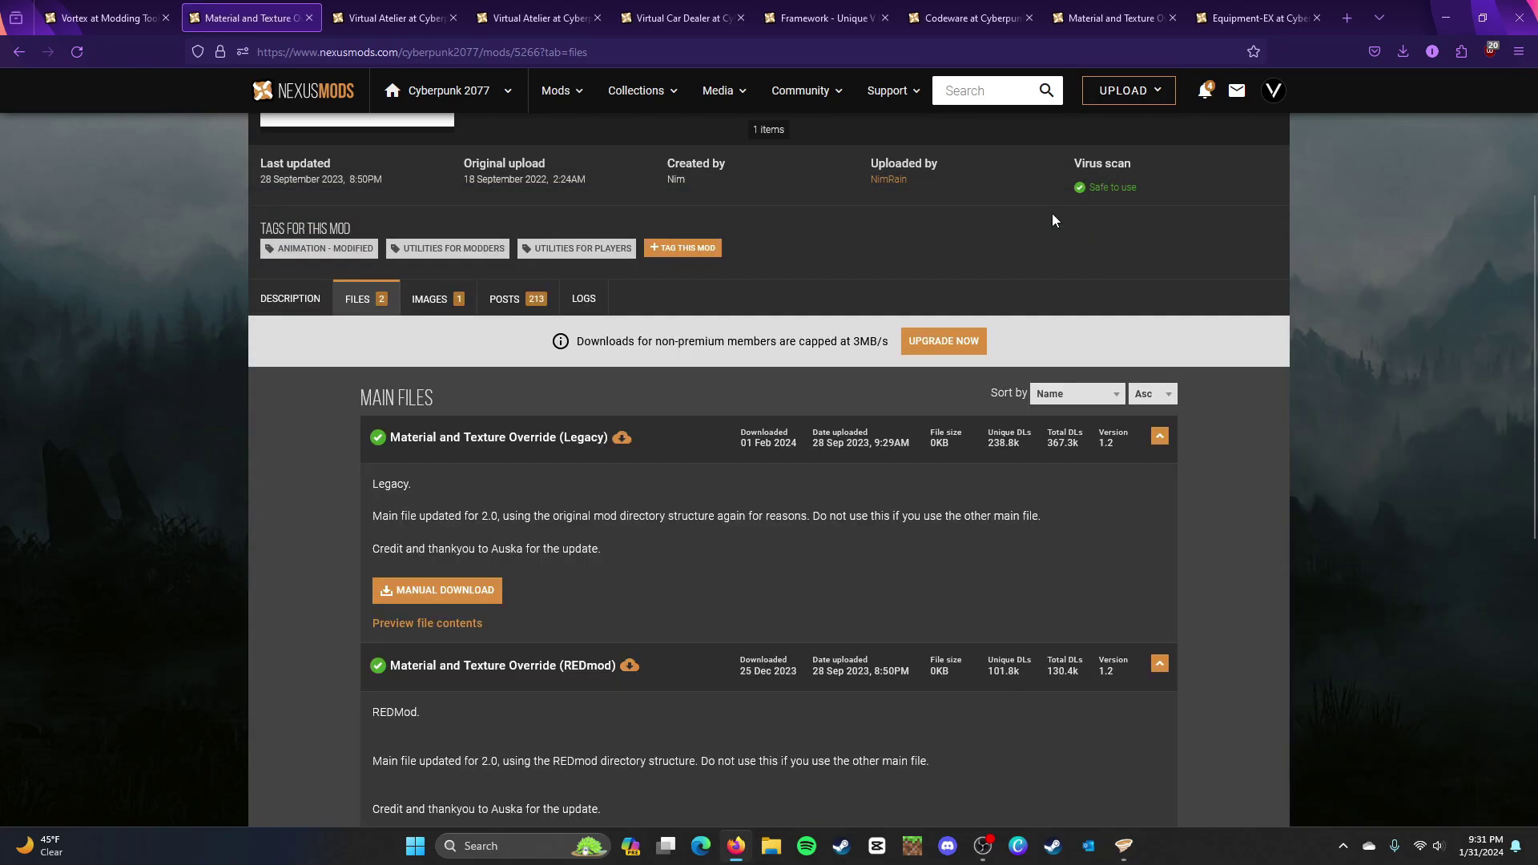
Step: Close the Material and Texture Override tab and show the Virtual Atelier mod's main files
scroll(477, 190, "up", 3)
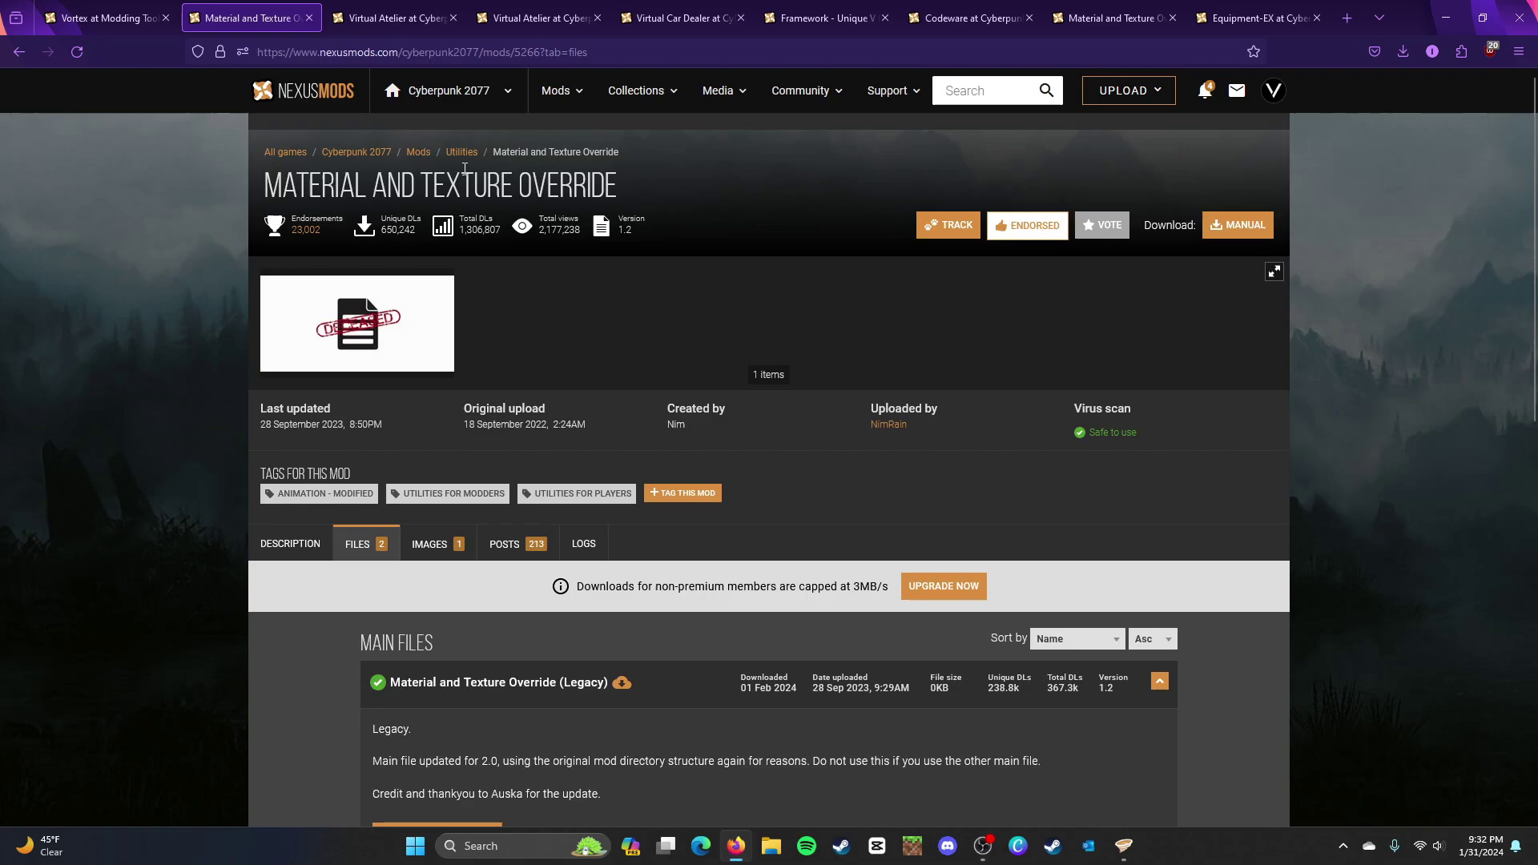
left_click(393, 18)
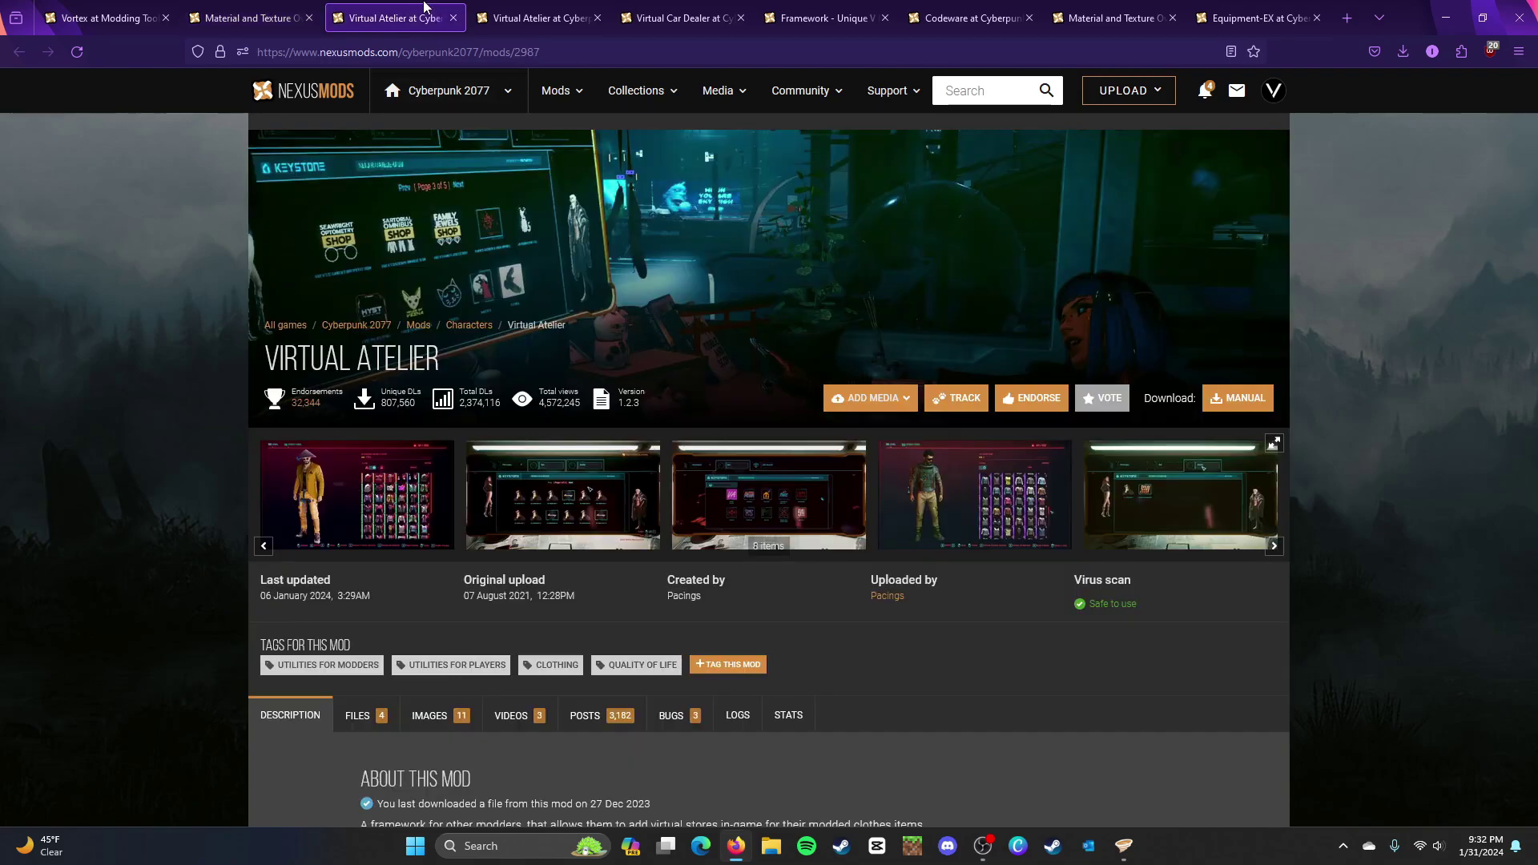
left_click(309, 18)
scroll(696, 555, "down", 2)
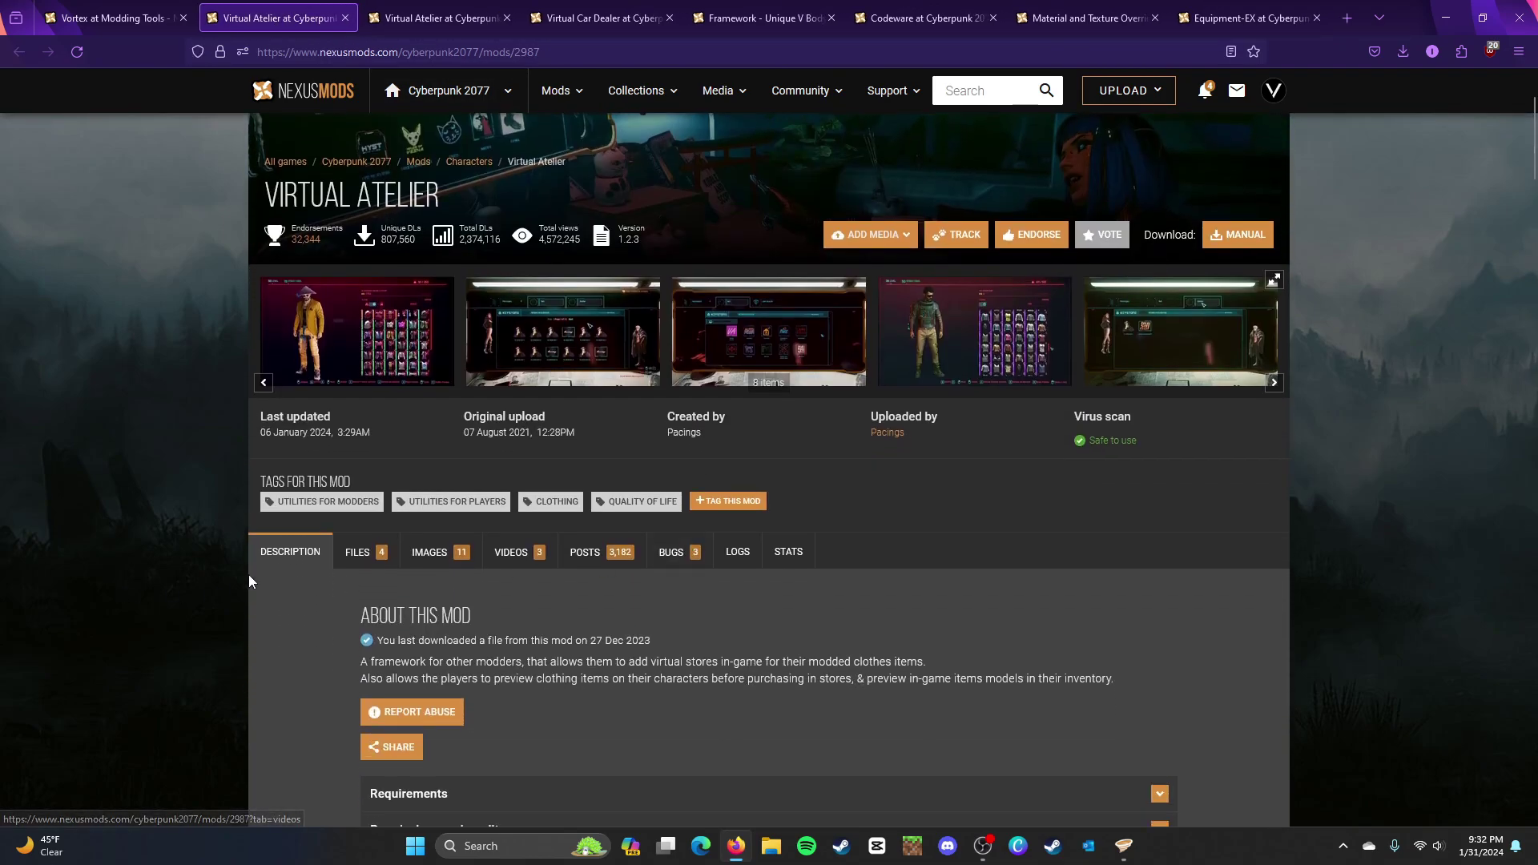
left_click(353, 552)
scroll(351, 548, "down", 2)
scroll(350, 549, "down", 5)
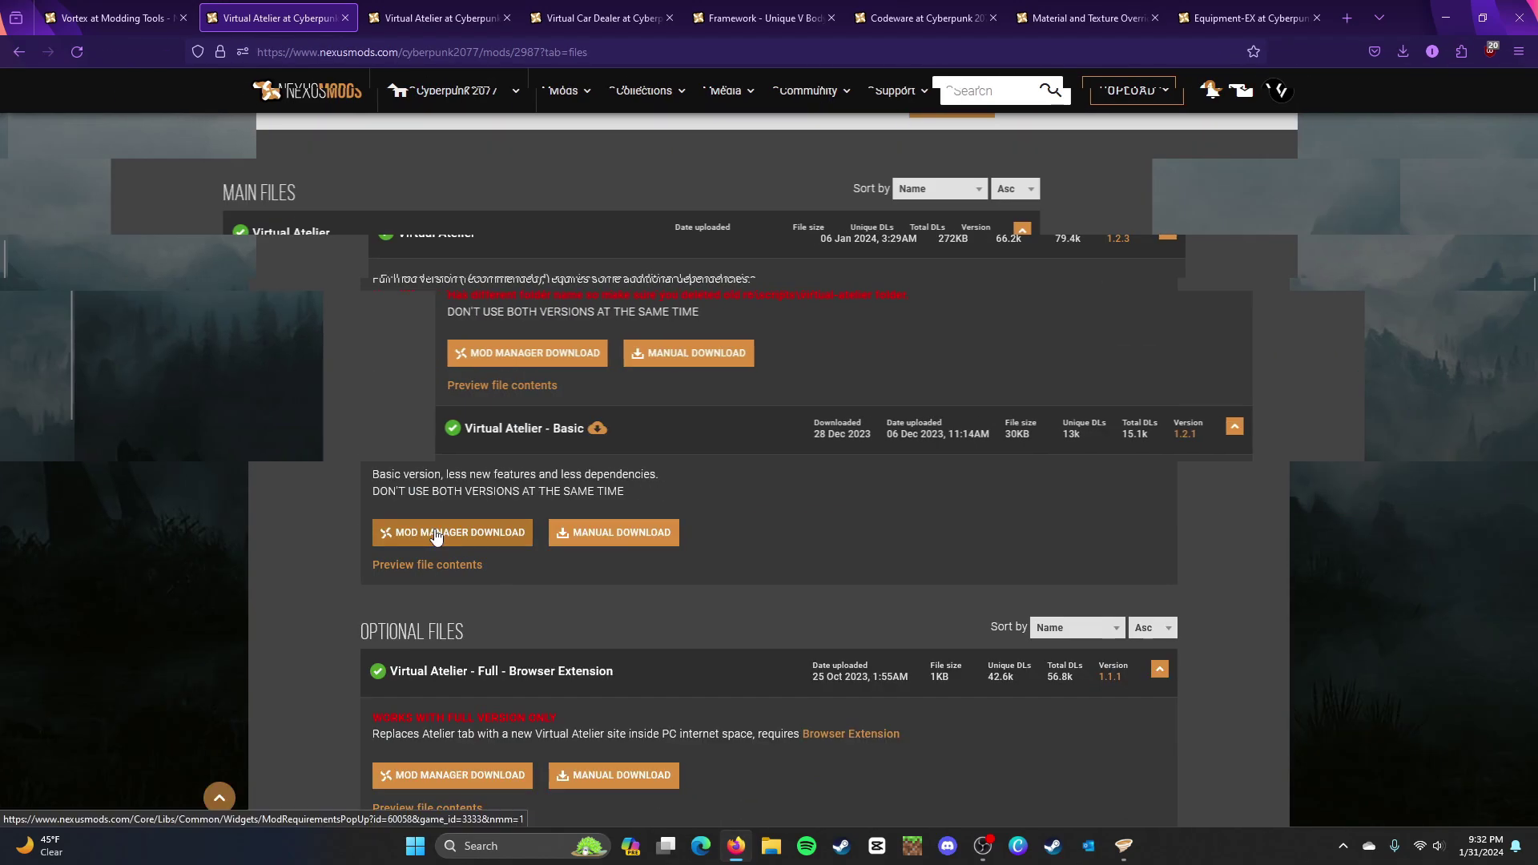
Step: Download Virtual Atelier - Basic through the mod manager, agreeing in Vortex to download the existing file again
left_click(445, 532)
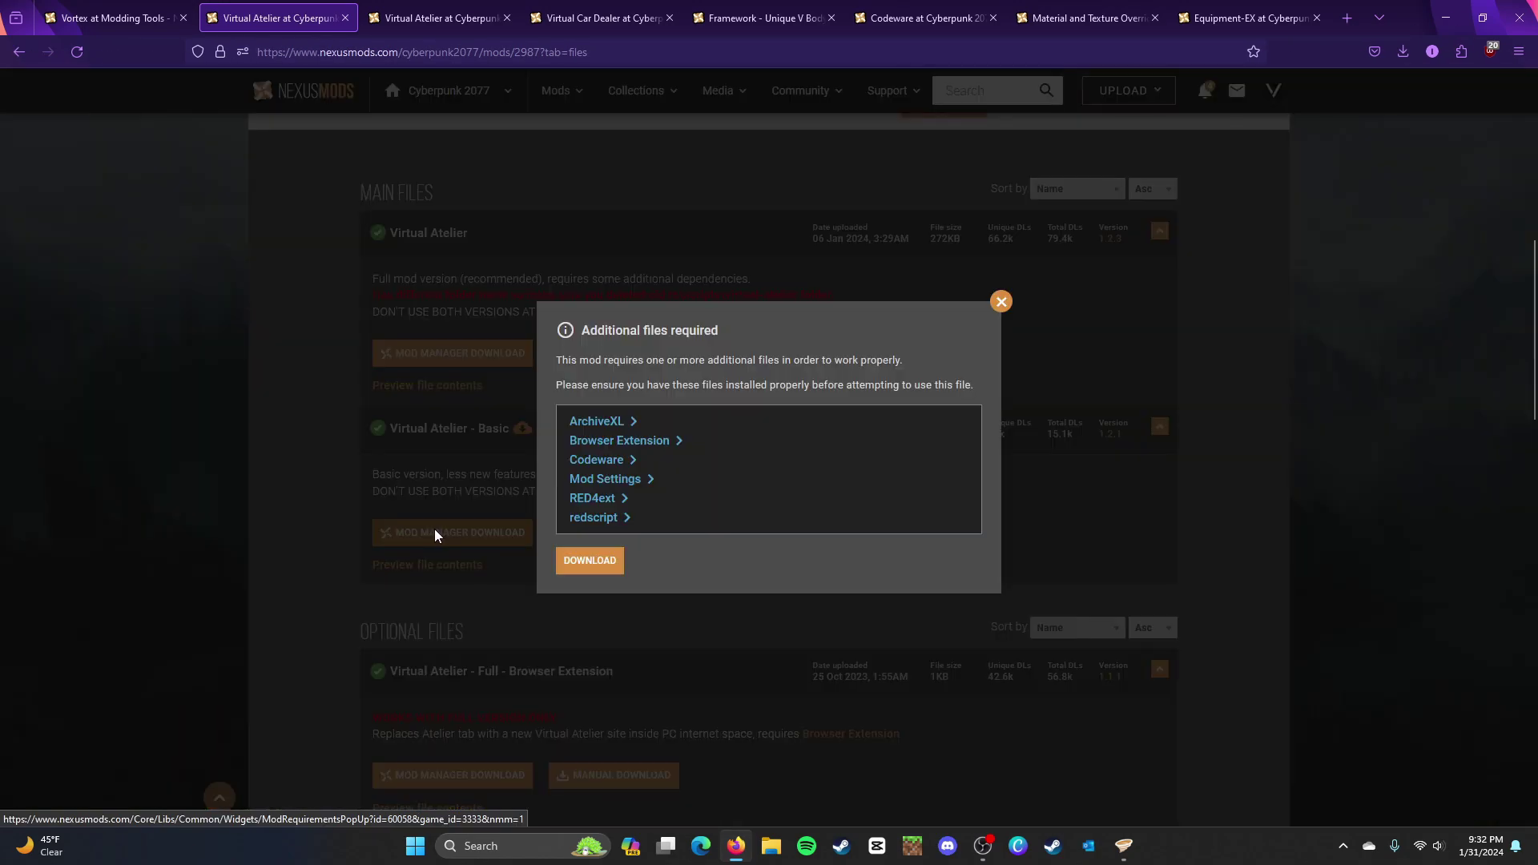
left_click(622, 568)
left_click(761, 525)
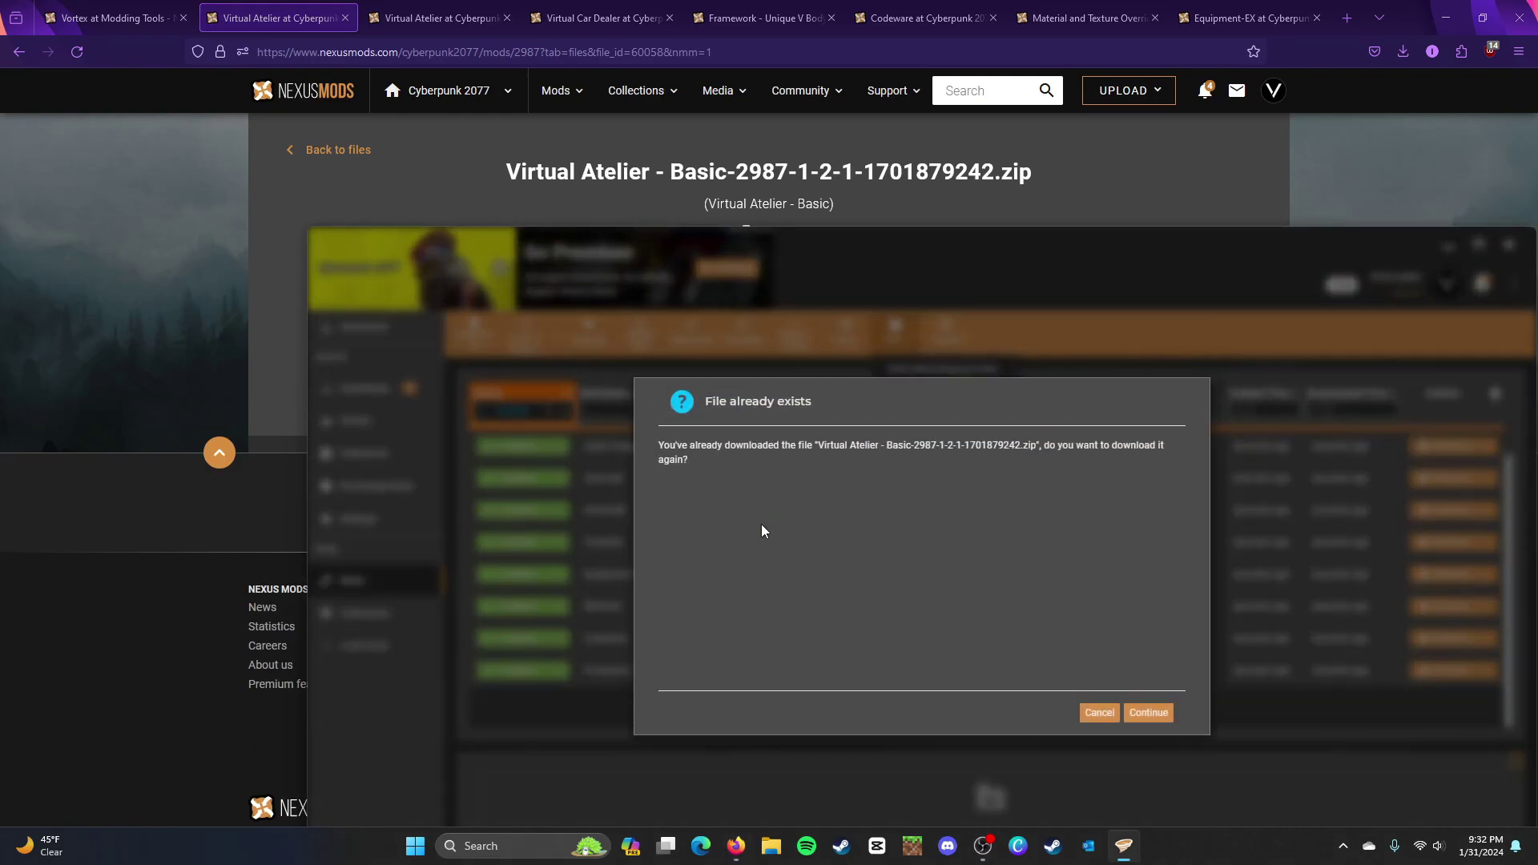
left_click(1142, 713)
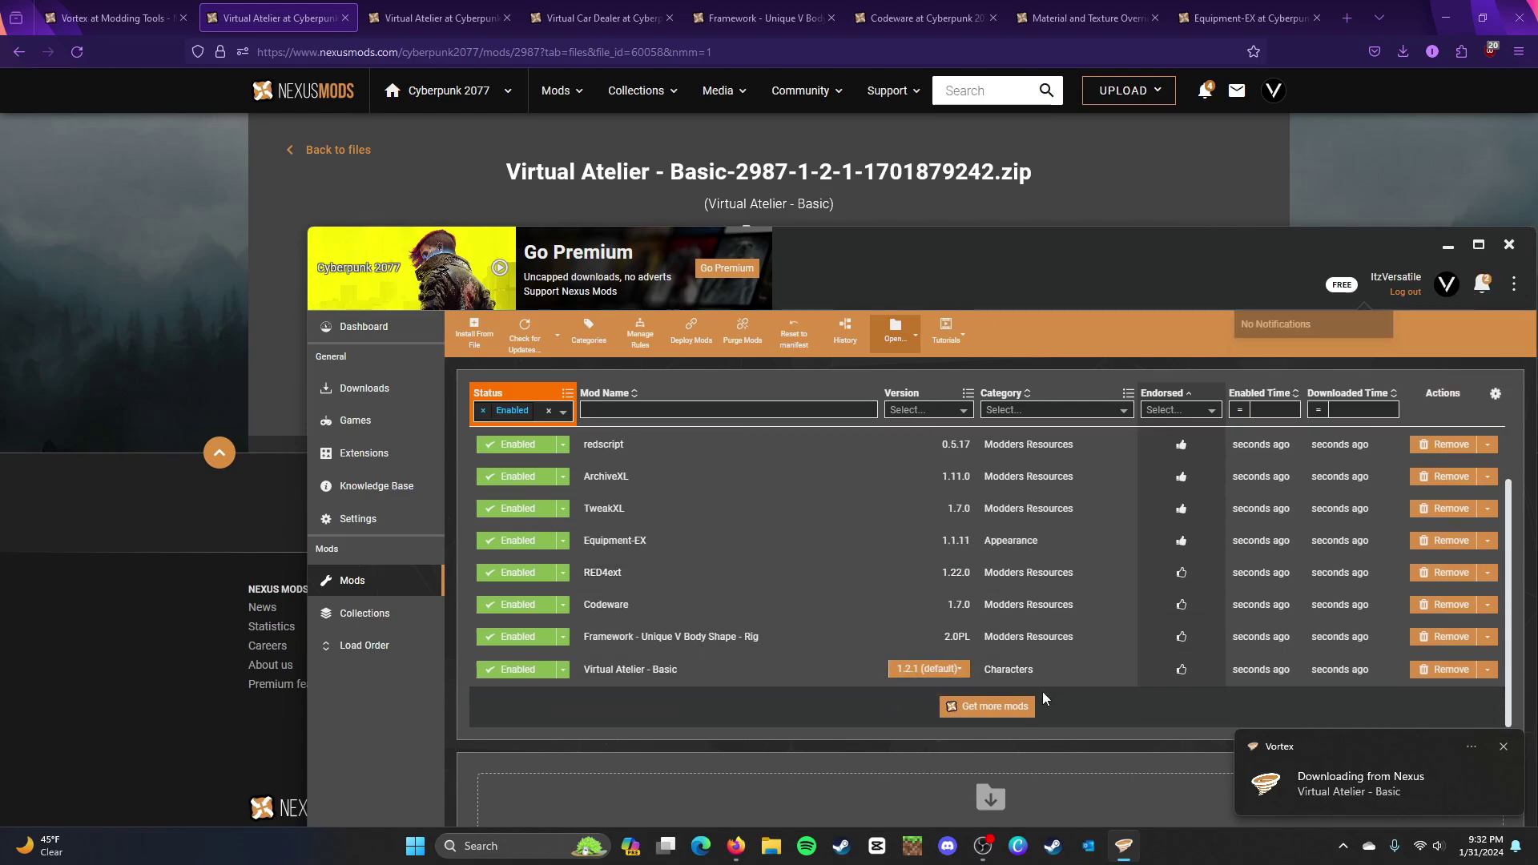
Step: Remove the duplicate 1.2.1 entry of Virtual Atelier - Basic in Vortex, check the downloads and mods lists, and return to the browser
left_click(922, 669)
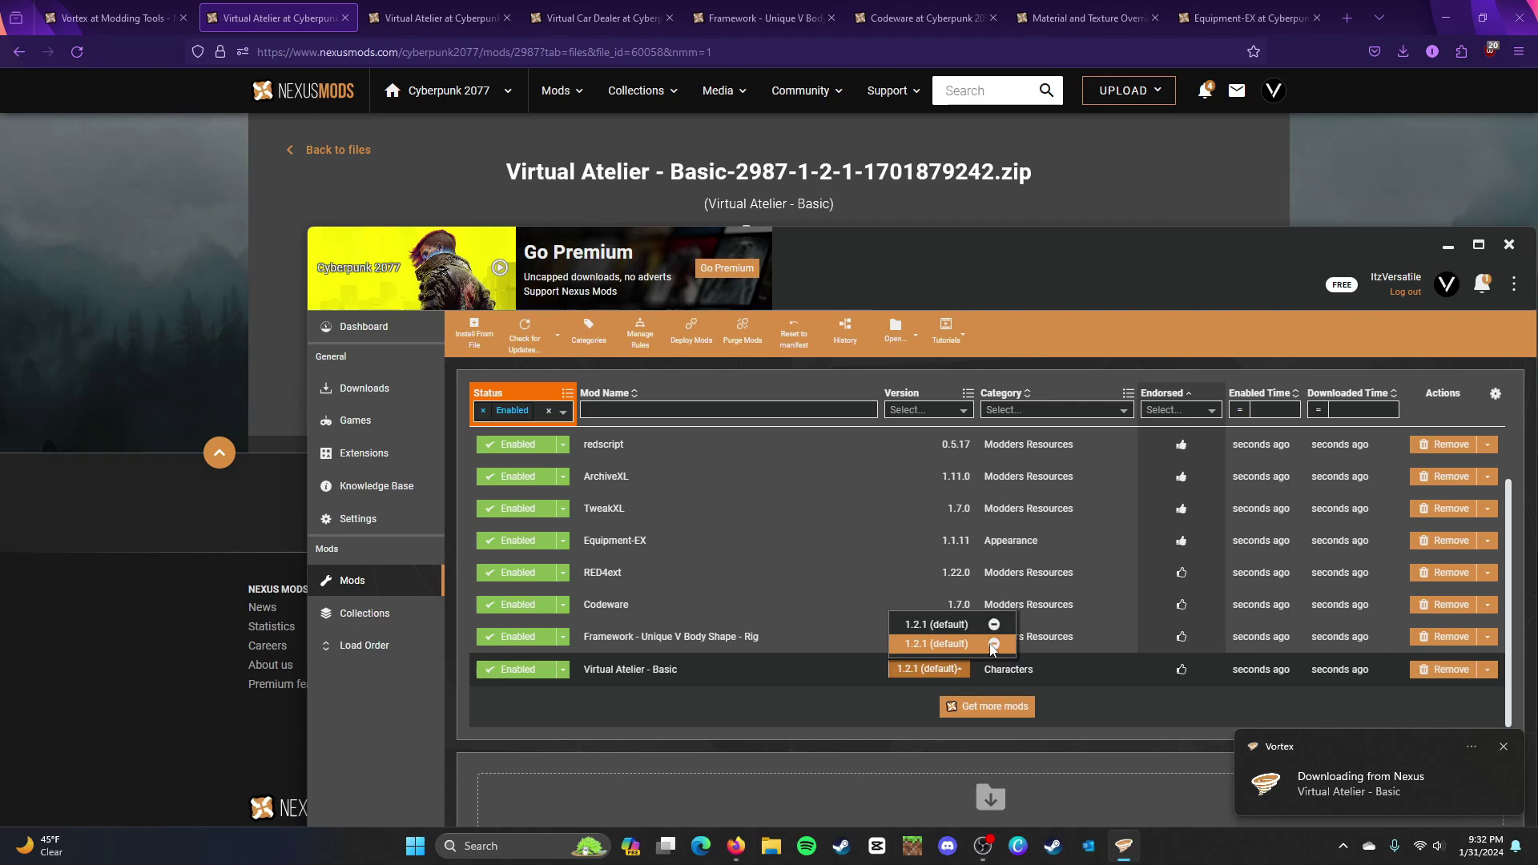
left_click(993, 645)
left_click(1151, 712)
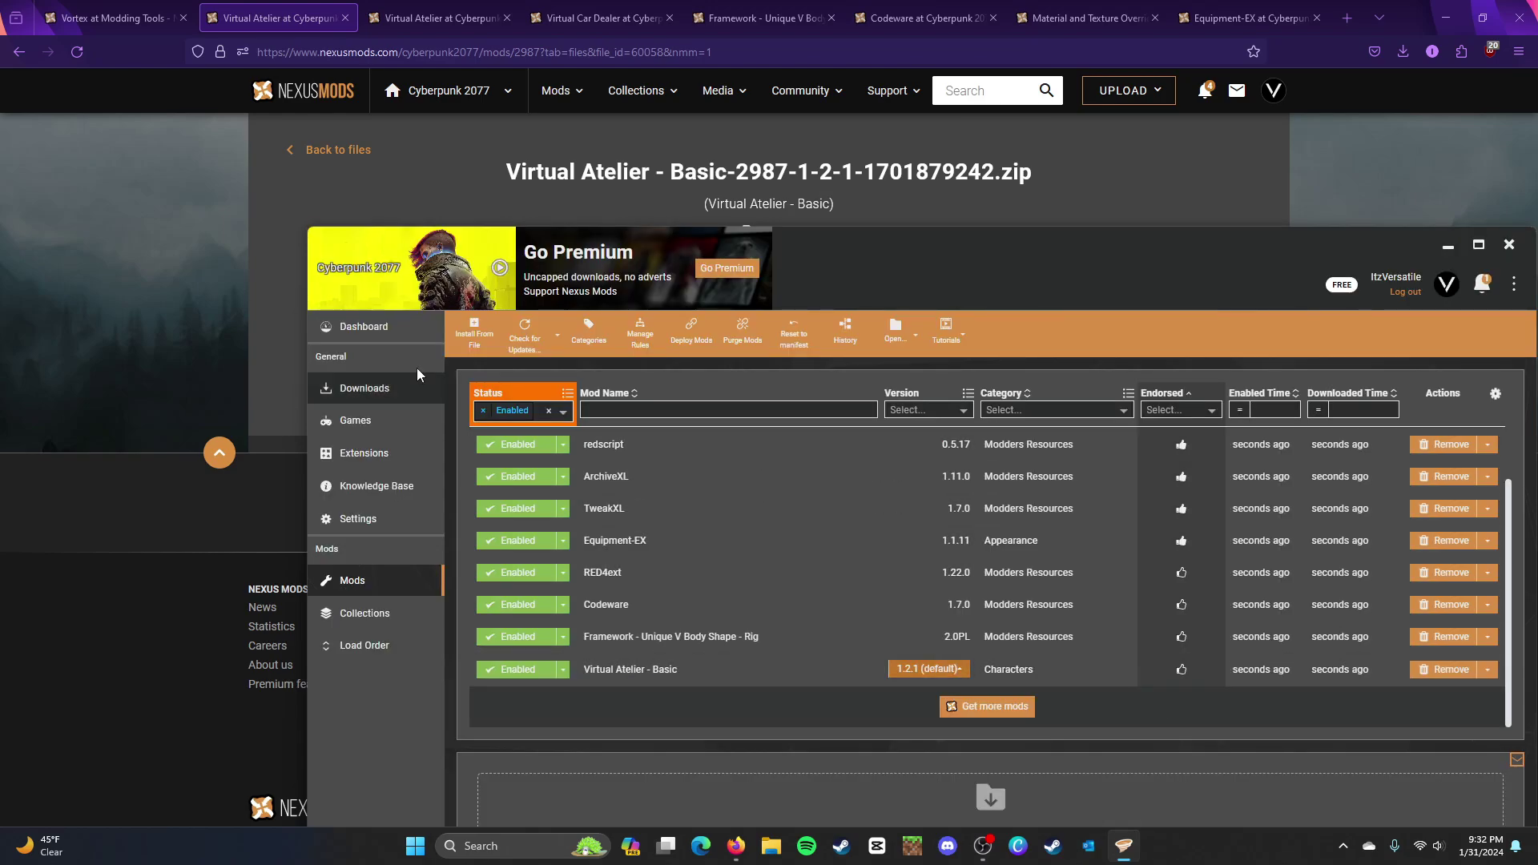
left_click(369, 381)
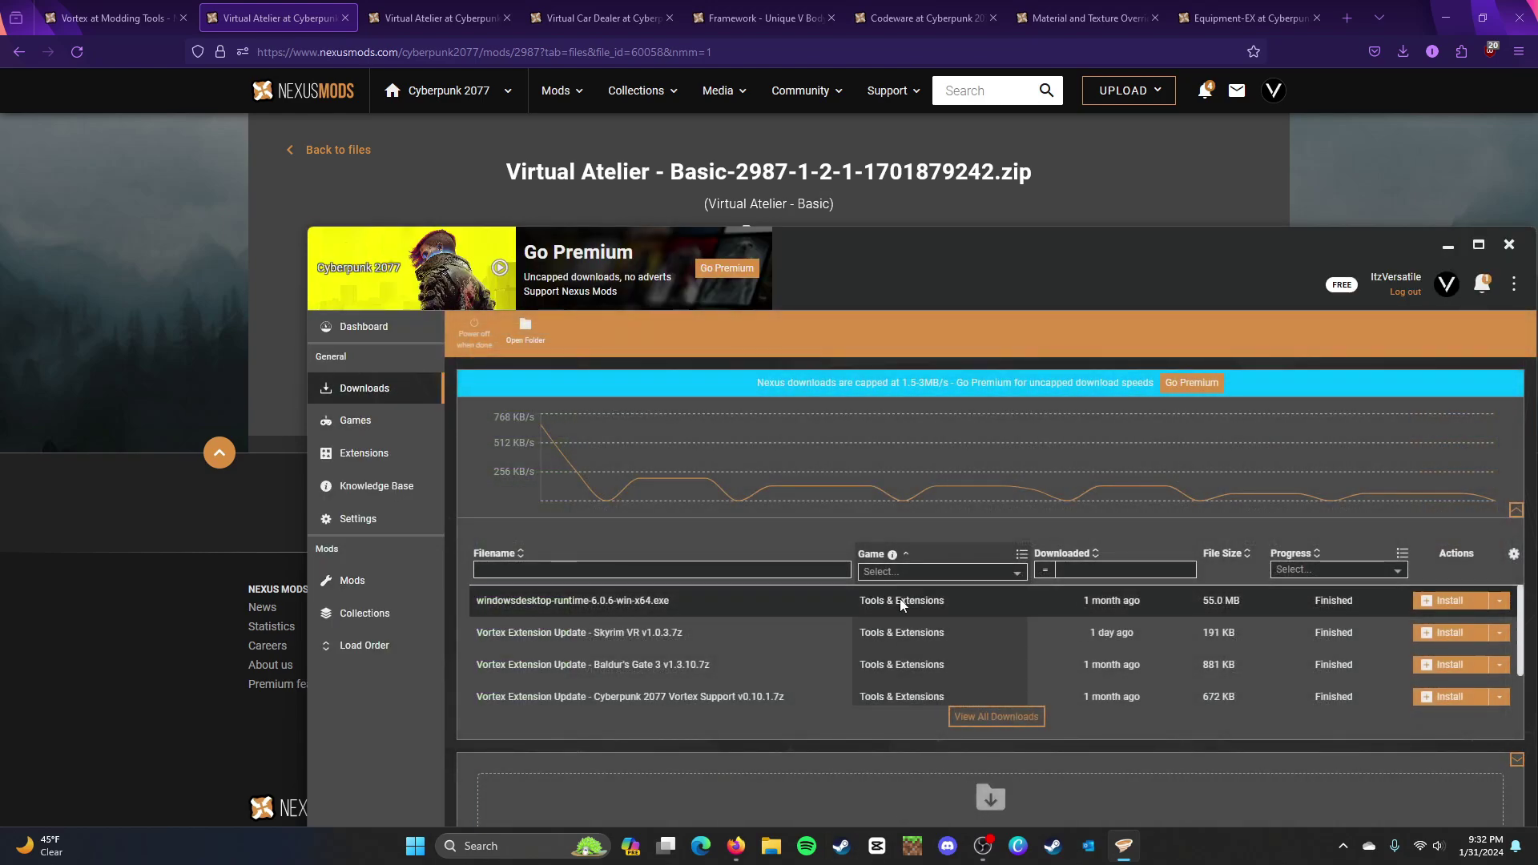
left_click(385, 582)
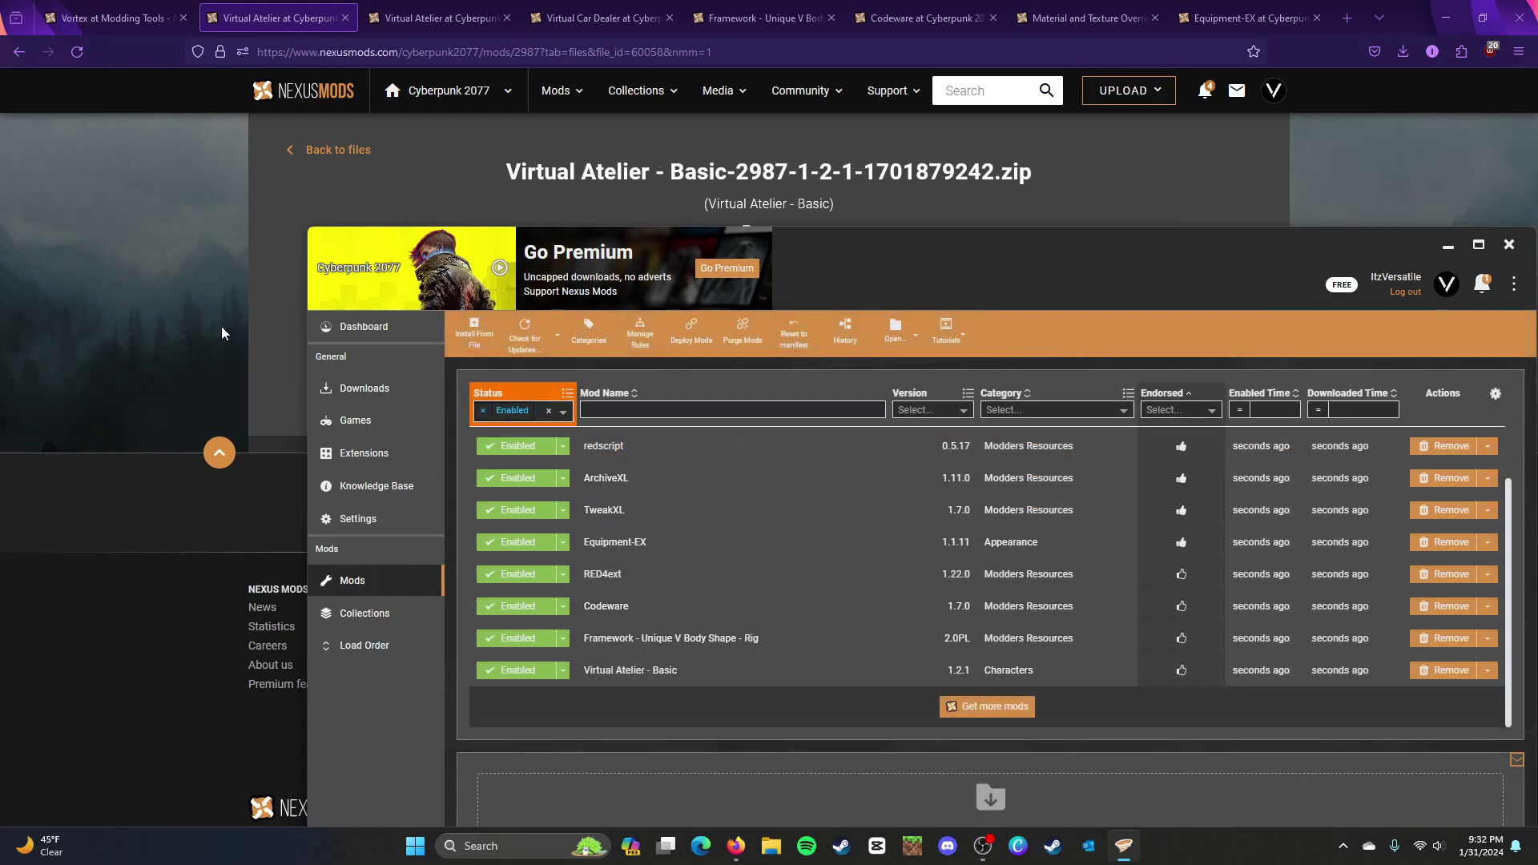
left_click(289, 353)
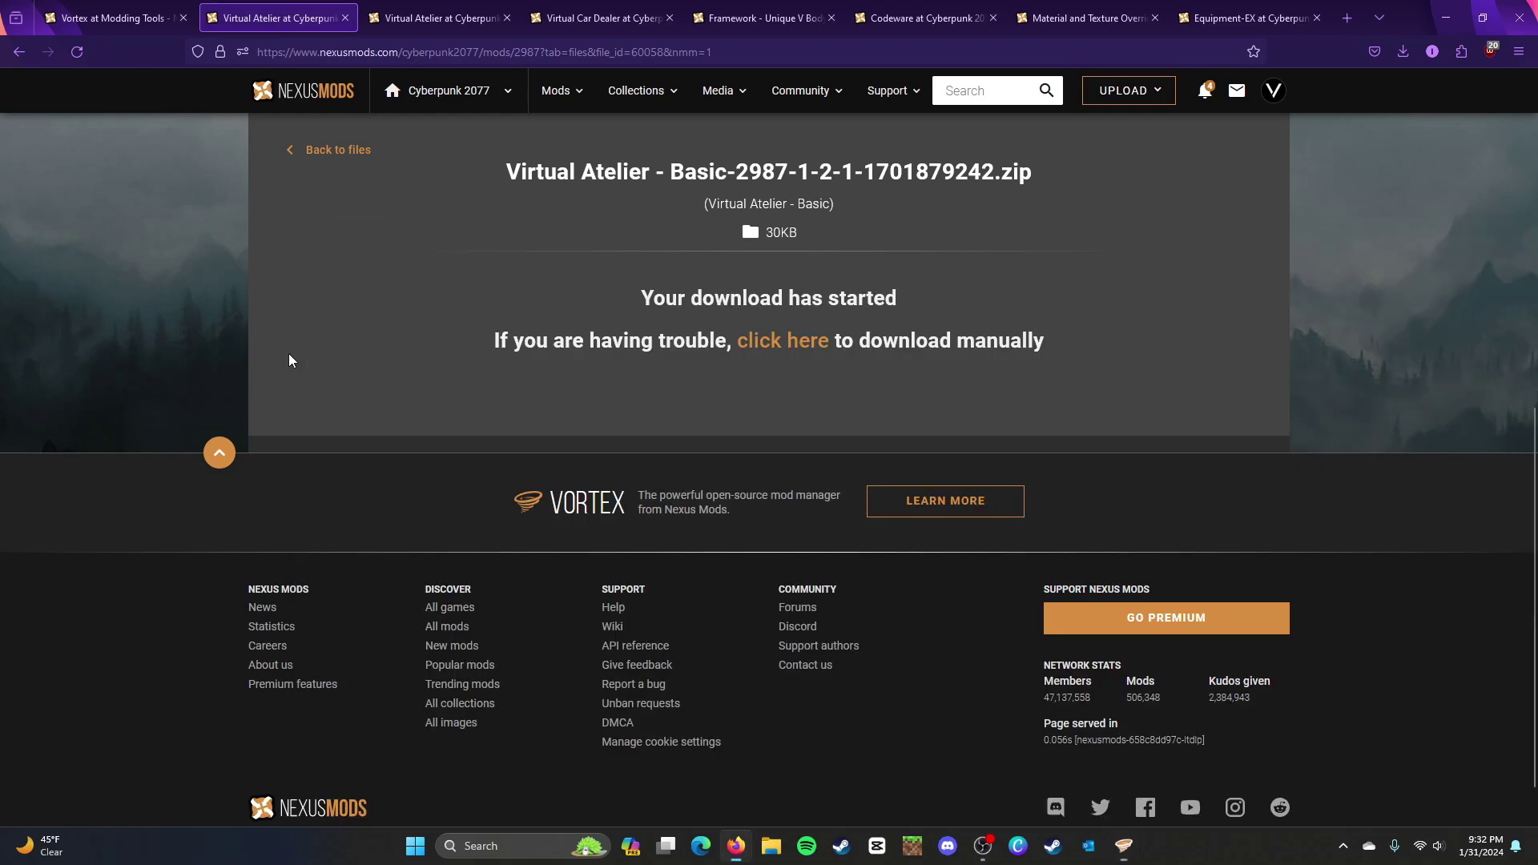
Step: Close both Virtual Atelier tabs, view the Framework - Unique V Body Shape download page and switch to the Codeware tab
left_click(350, 19)
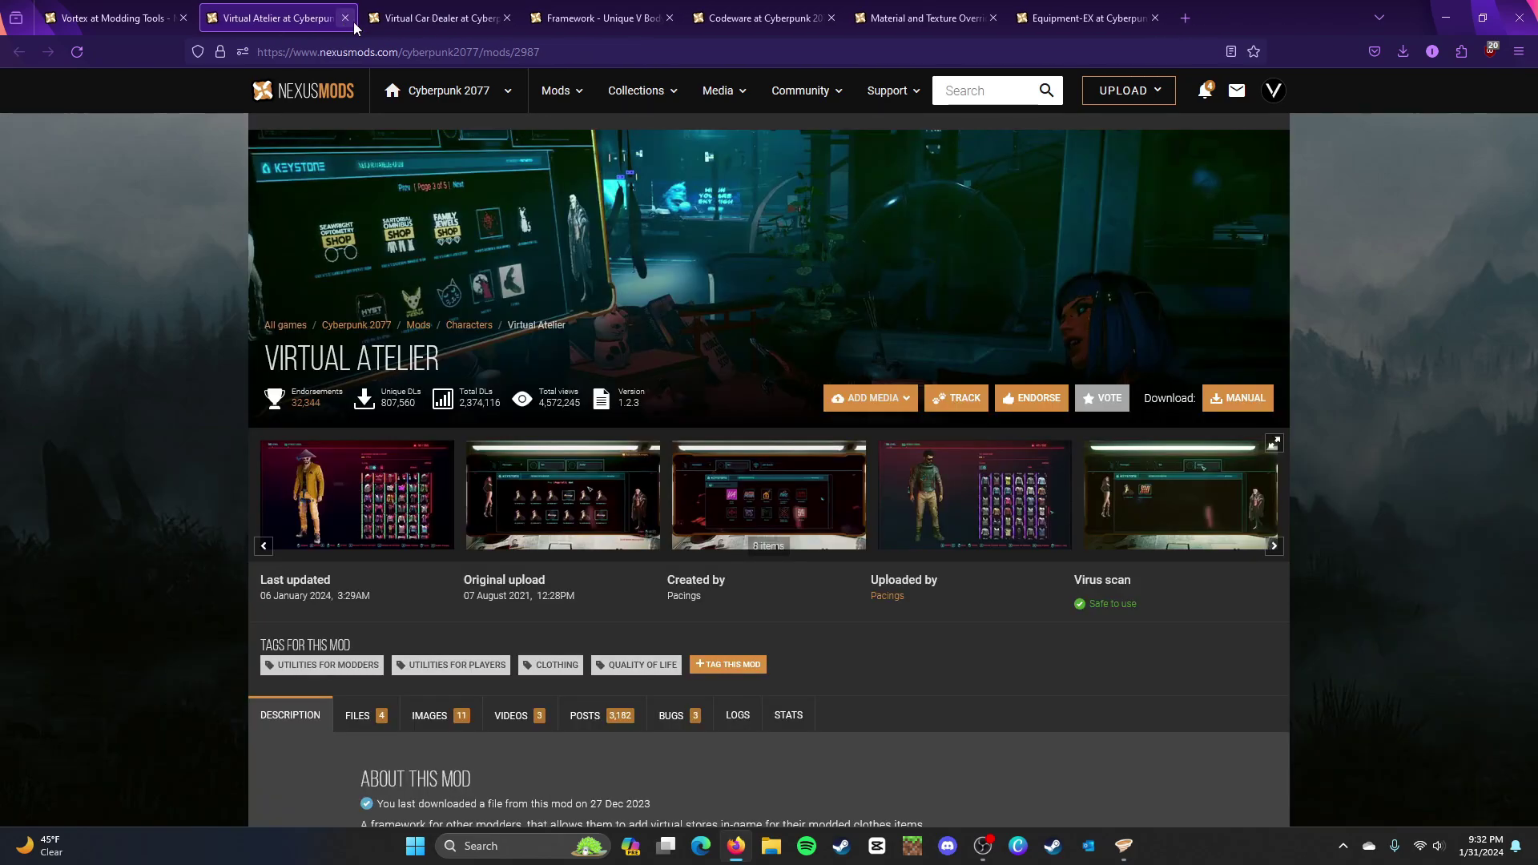
left_click(346, 18)
left_click(387, 26)
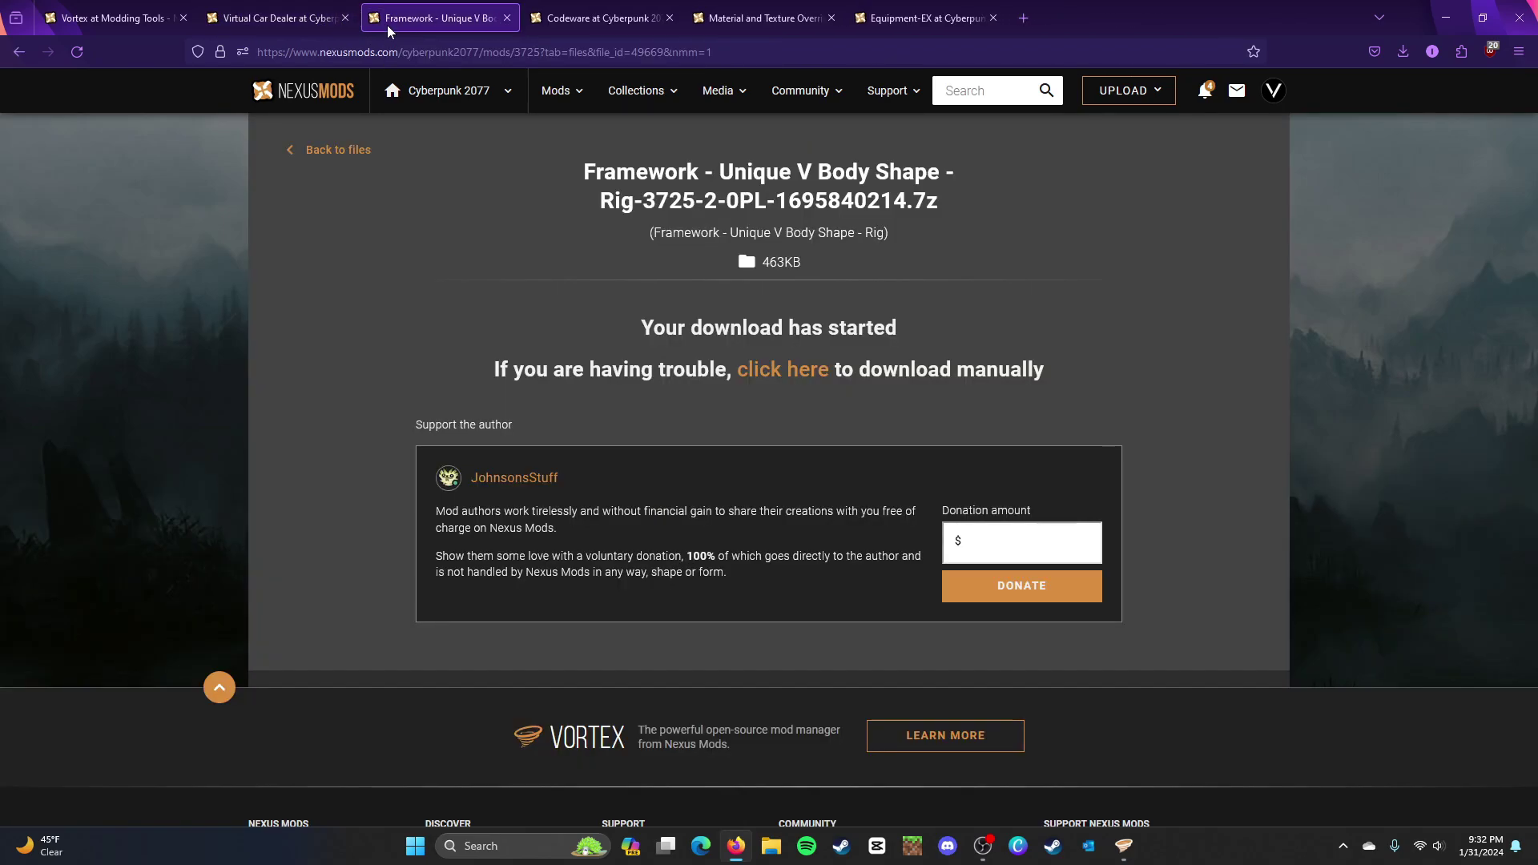
left_click(558, 8)
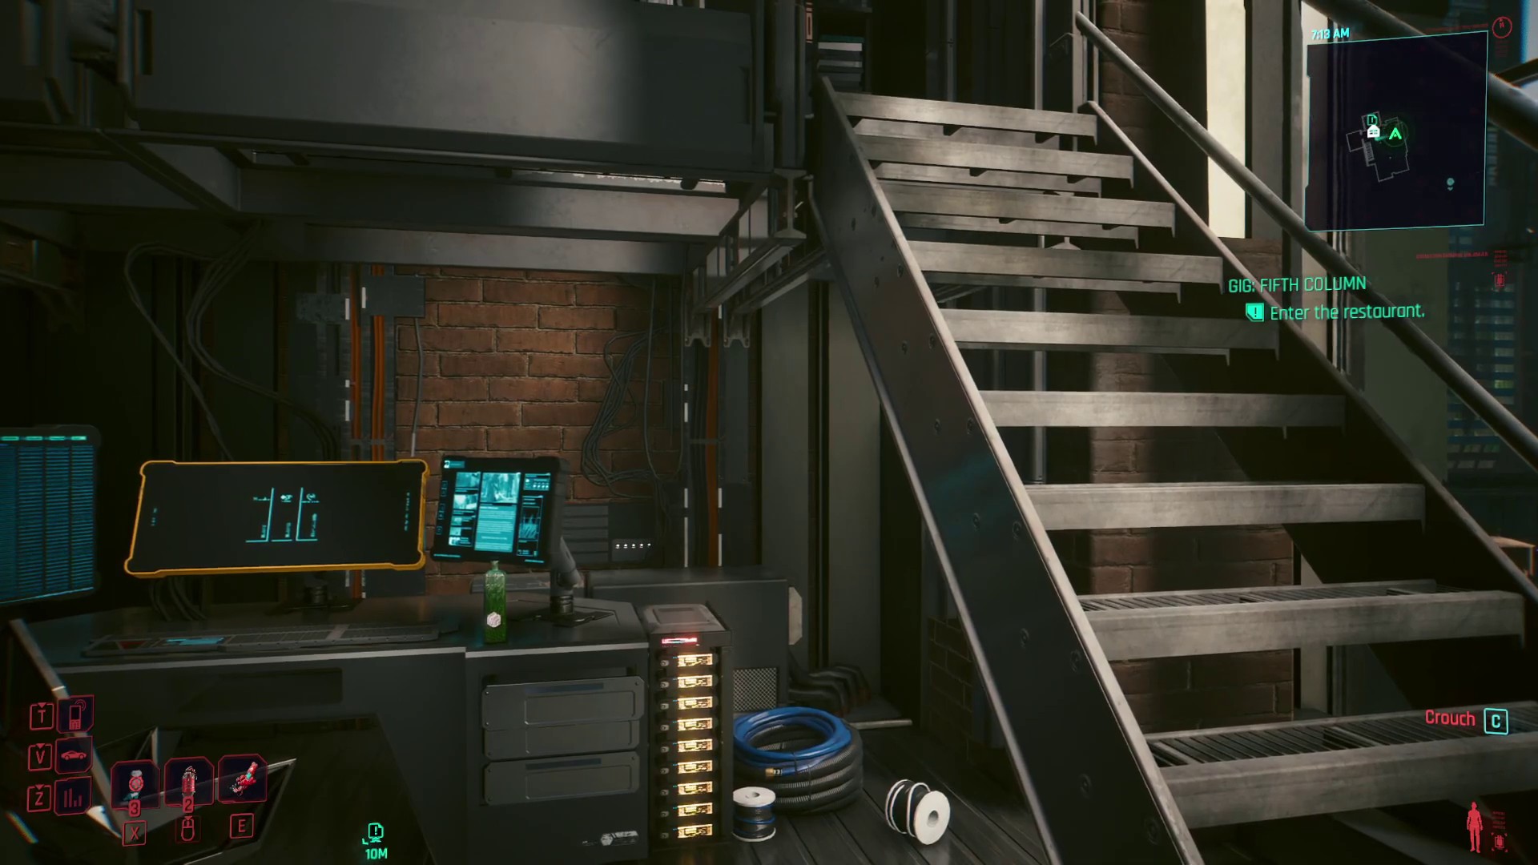
Step: In Cyberpunk 2077, use the apartment computer and view its Atelier and Car Dealer pages
key("w")
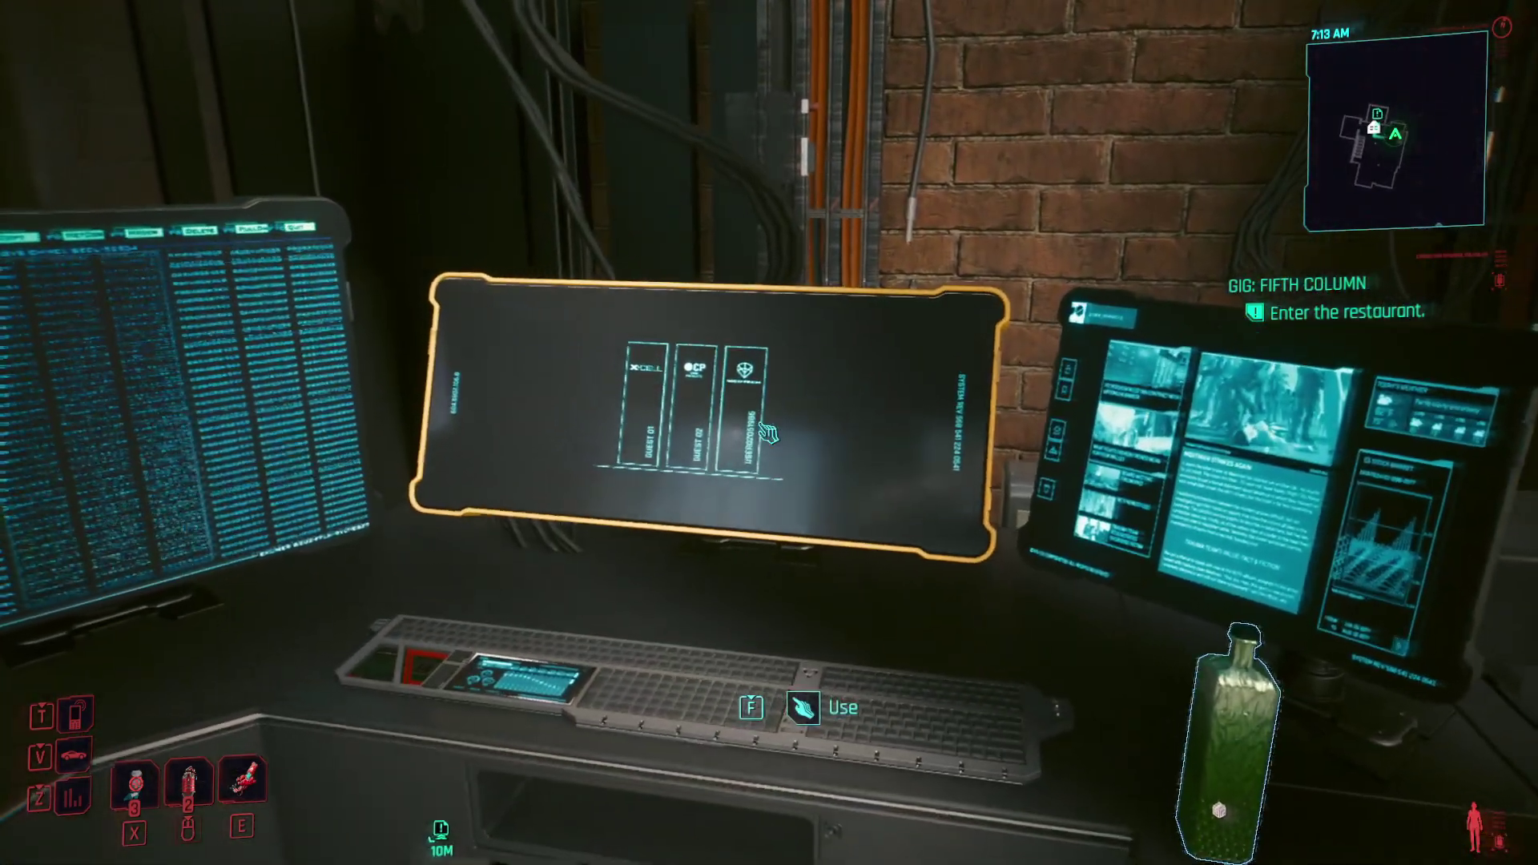
key("f")
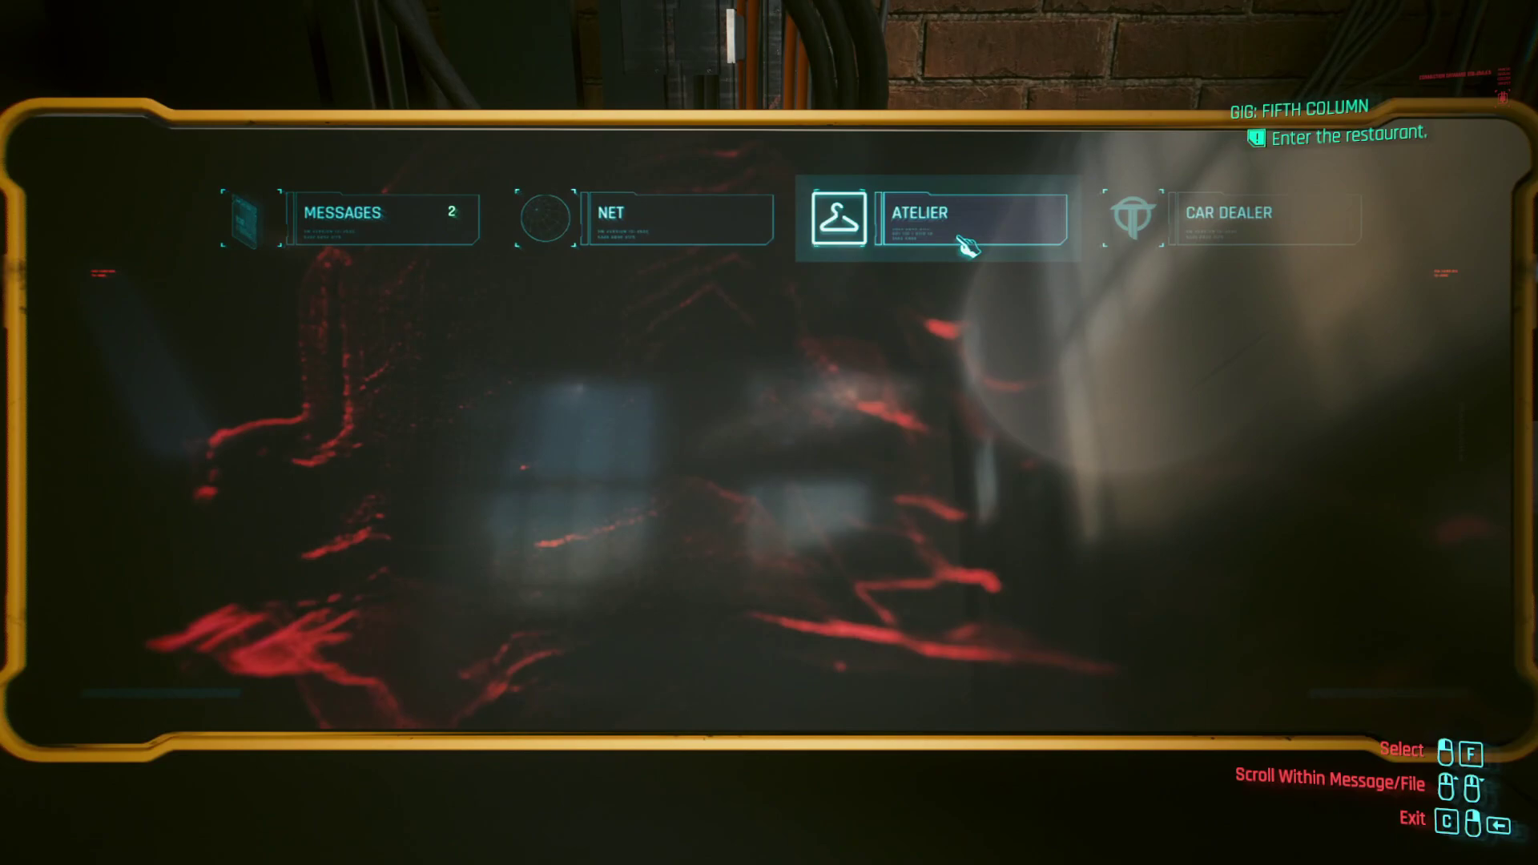
left_click(873, 248)
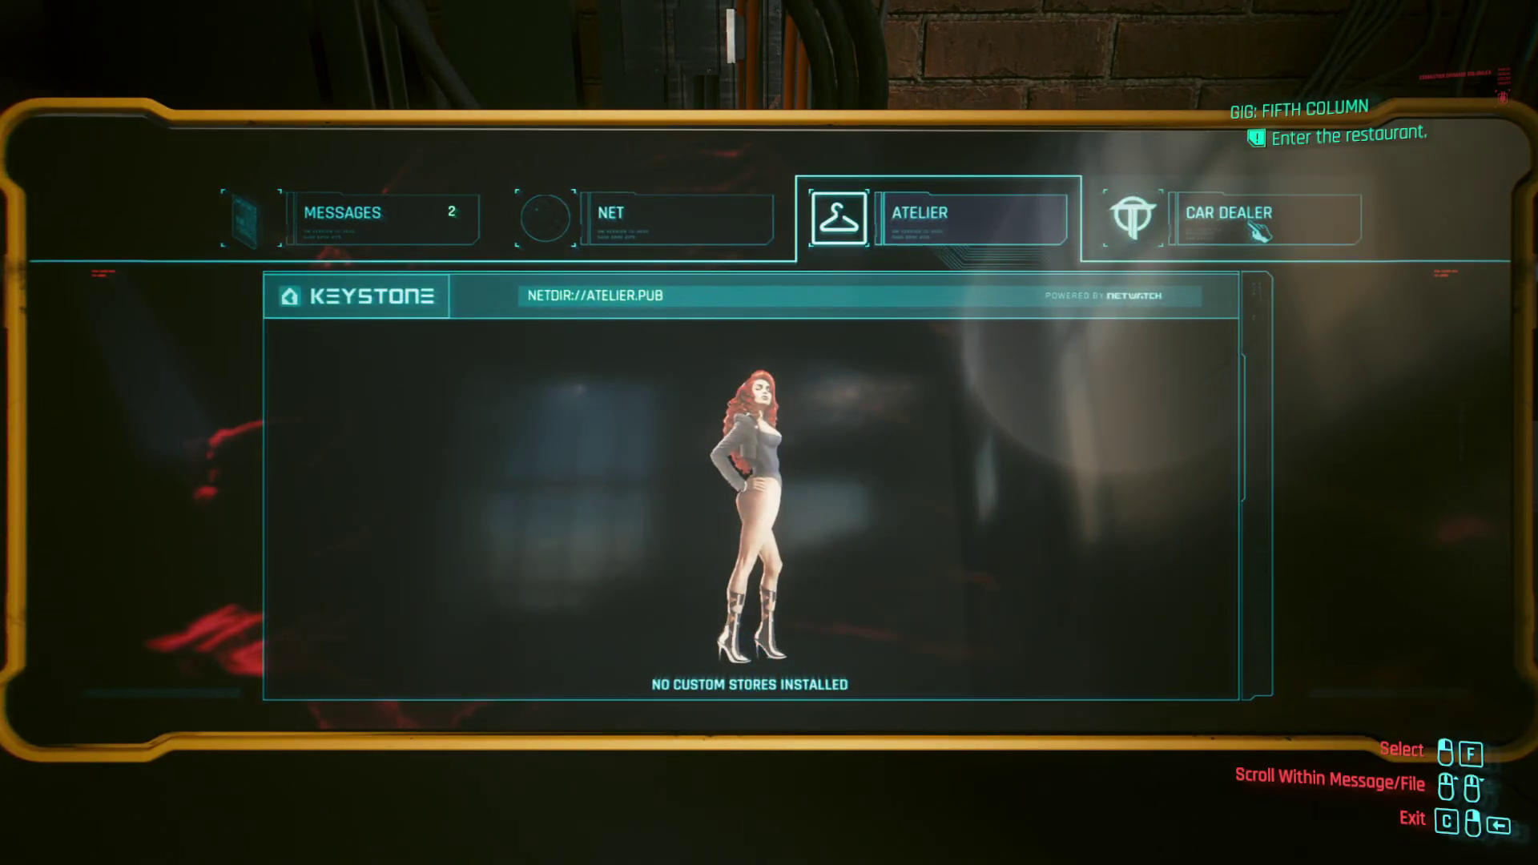
left_click(1251, 226)
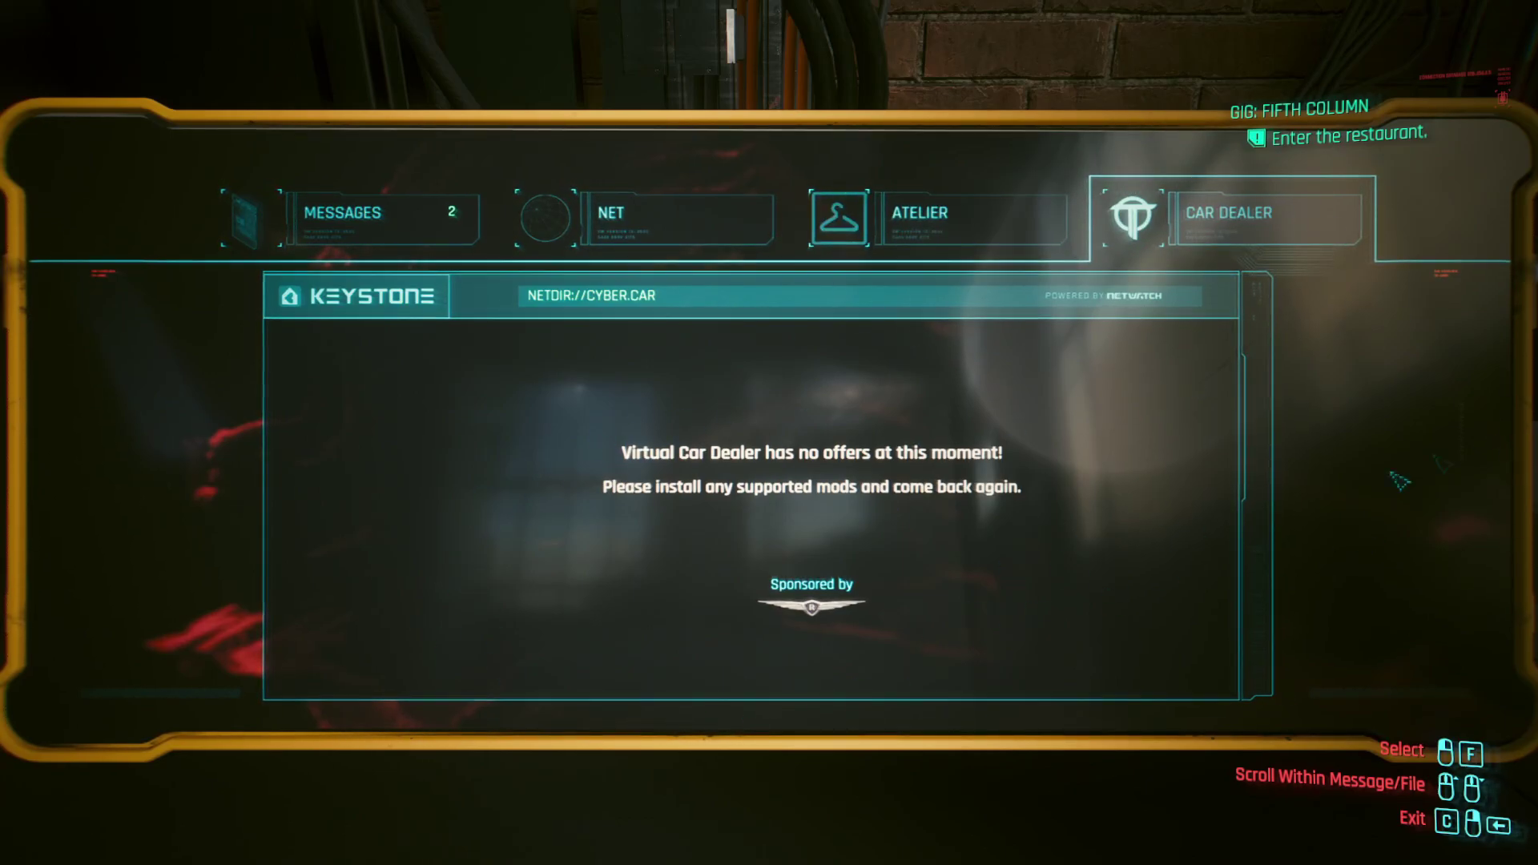
Step: Leave the Car Dealer page, examine the wardrobe's available clothing from Head to Body / Middle, and return to the apartment
left_click(962, 224)
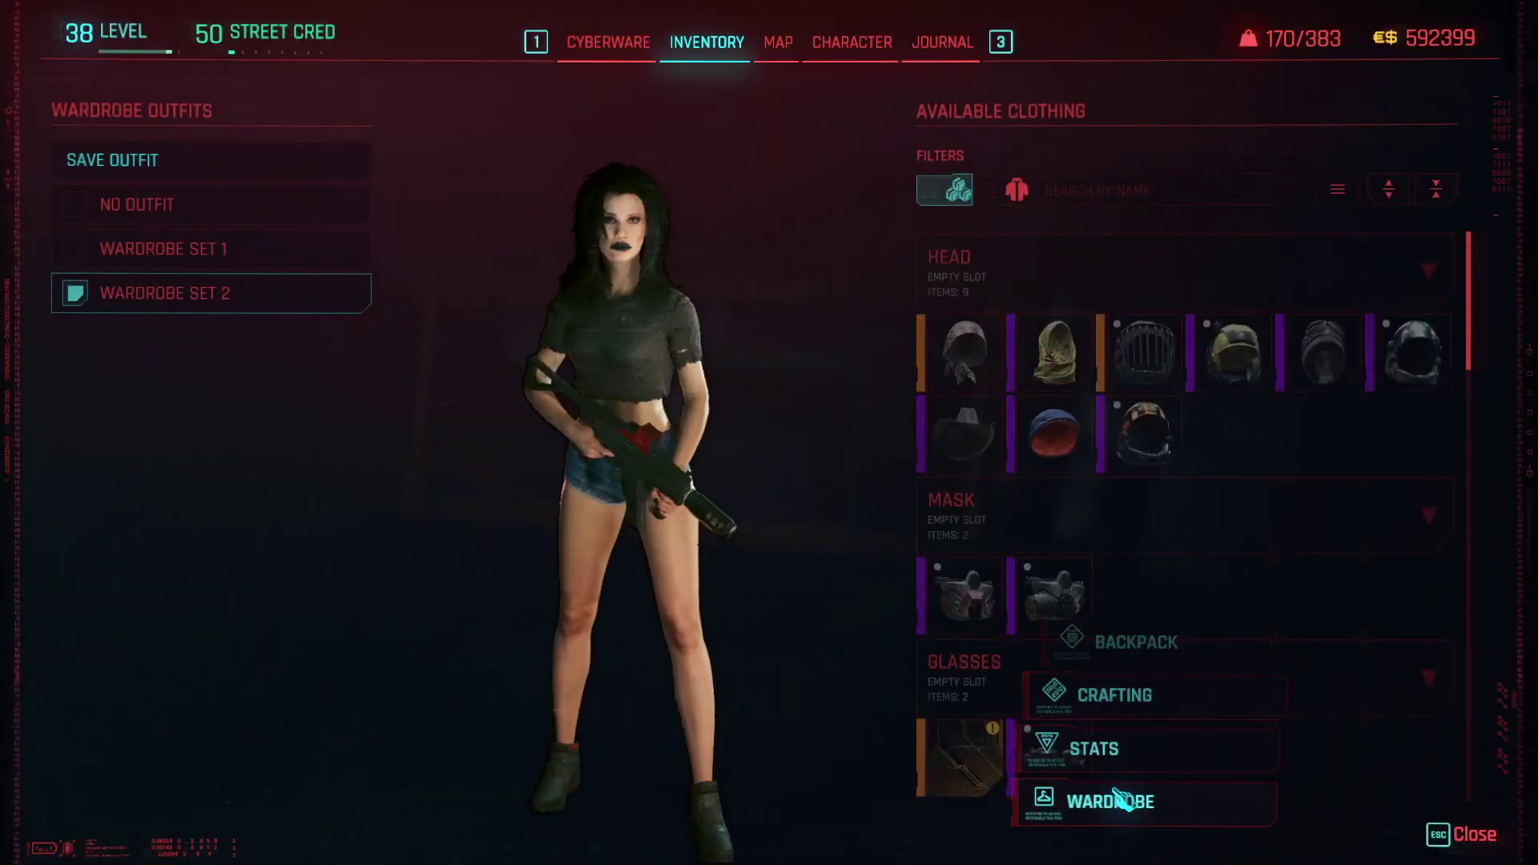
scroll(959, 535, "down", 10)
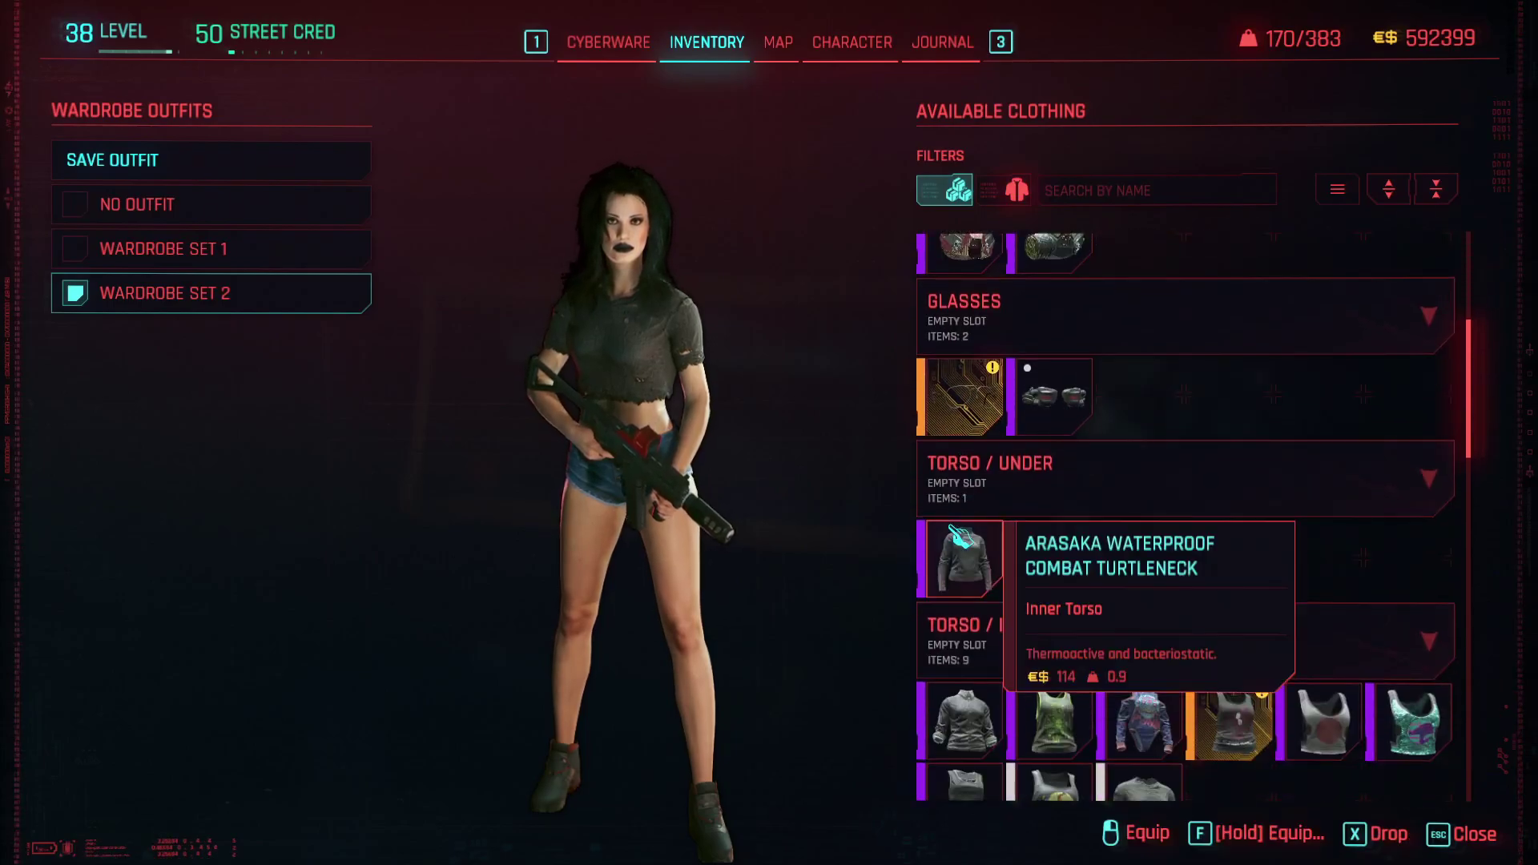
scroll(963, 533, "down", 12)
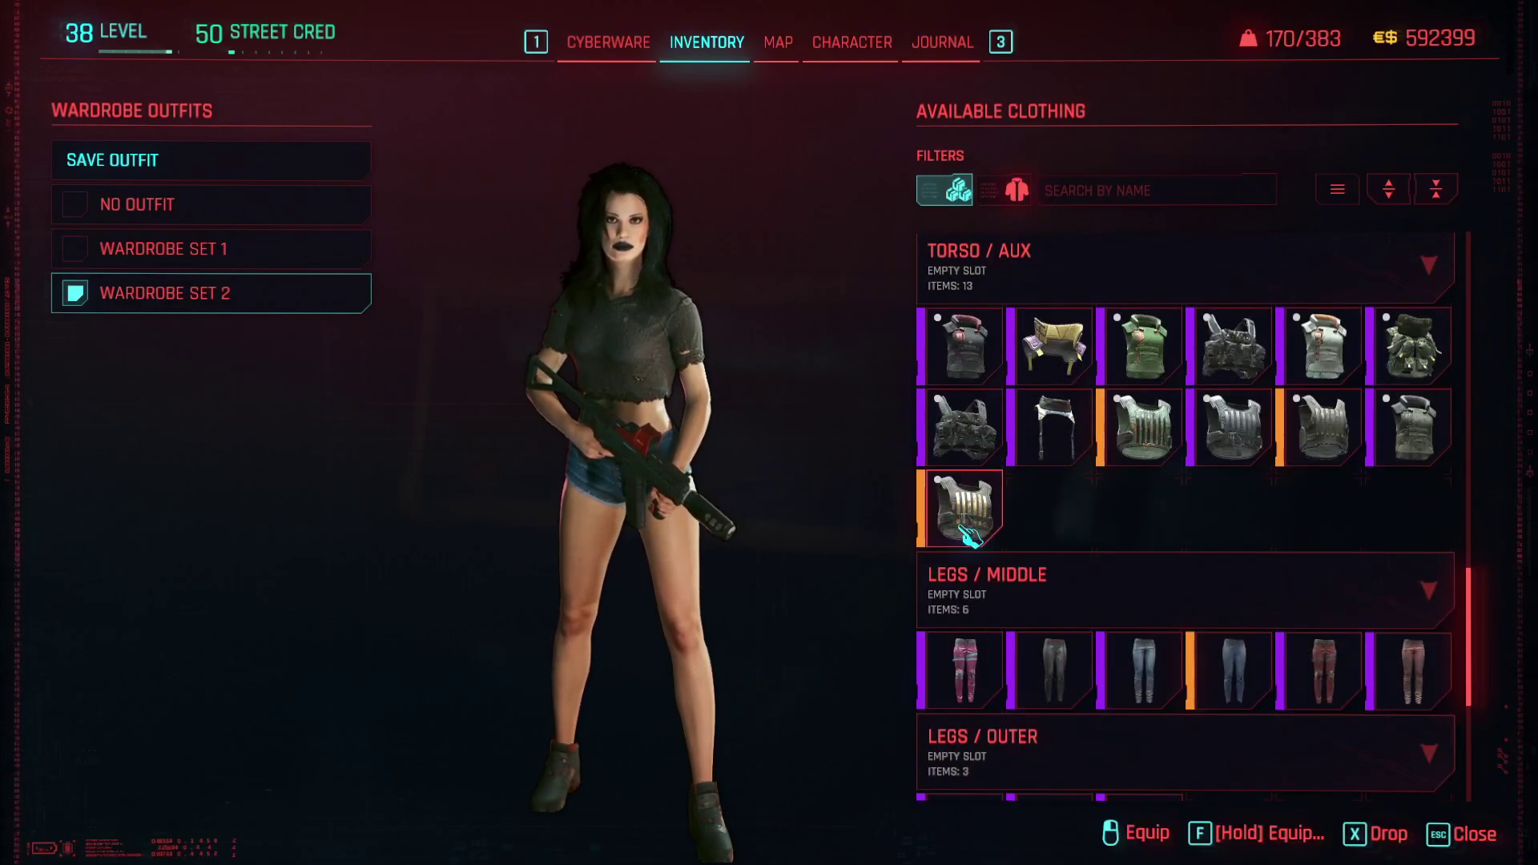
scroll(969, 535, "up", 2)
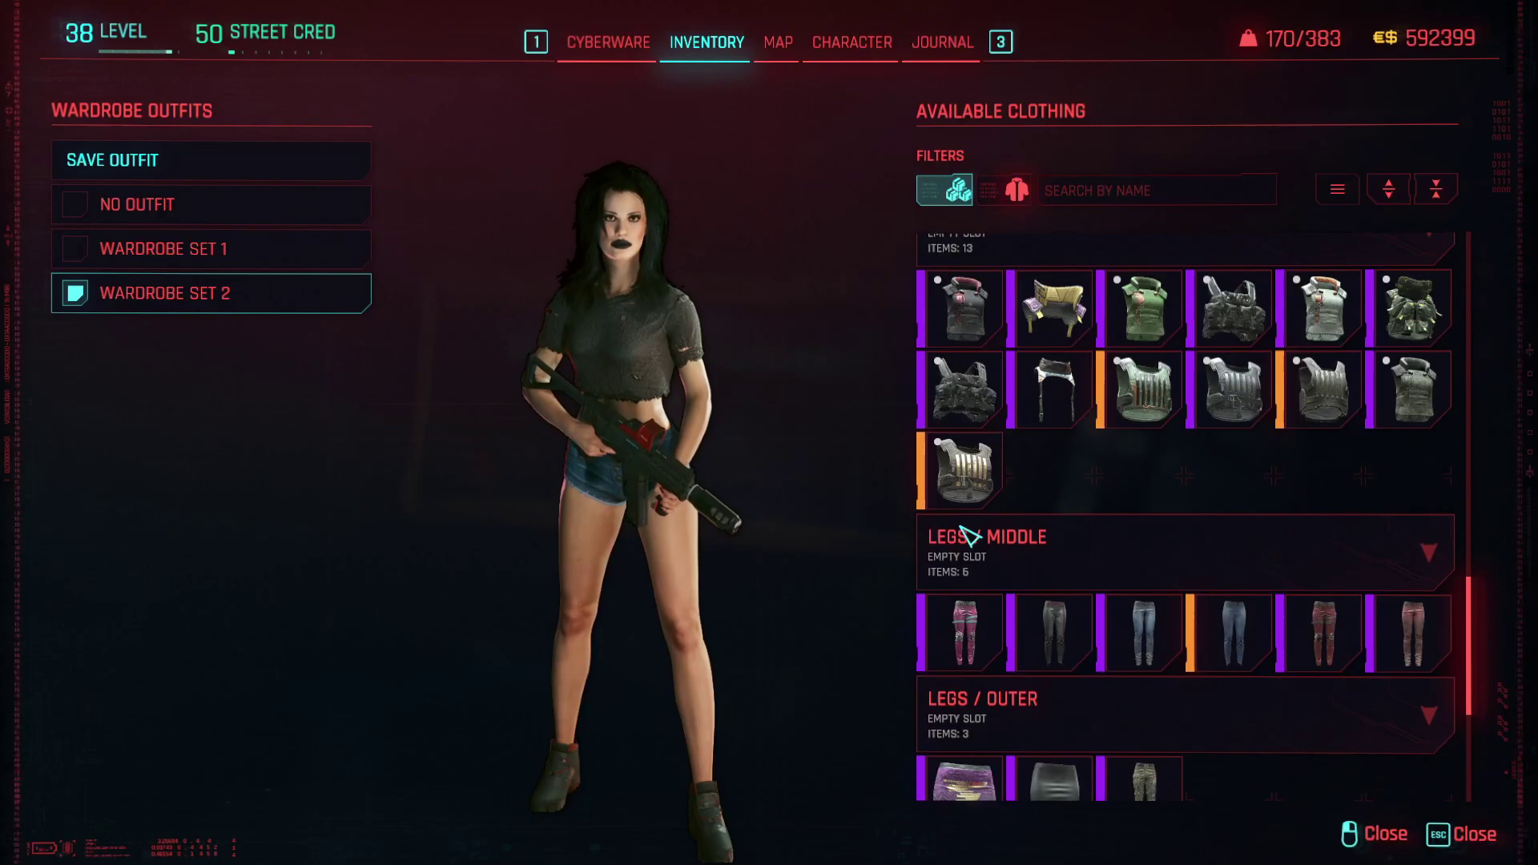
scroll(969, 535, "up", 10)
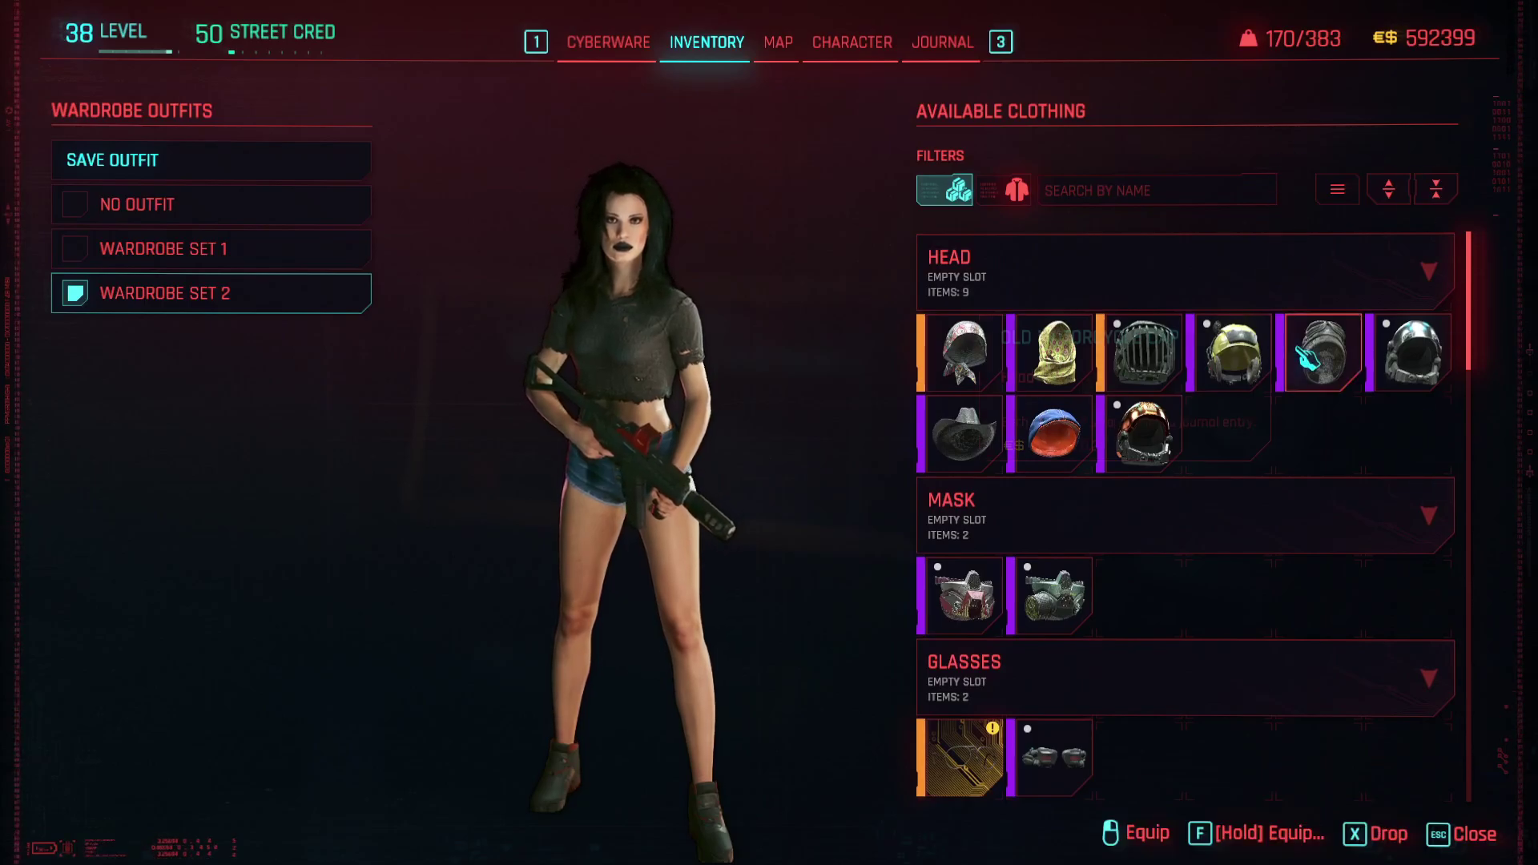
scroll(1308, 356, "down", 15)
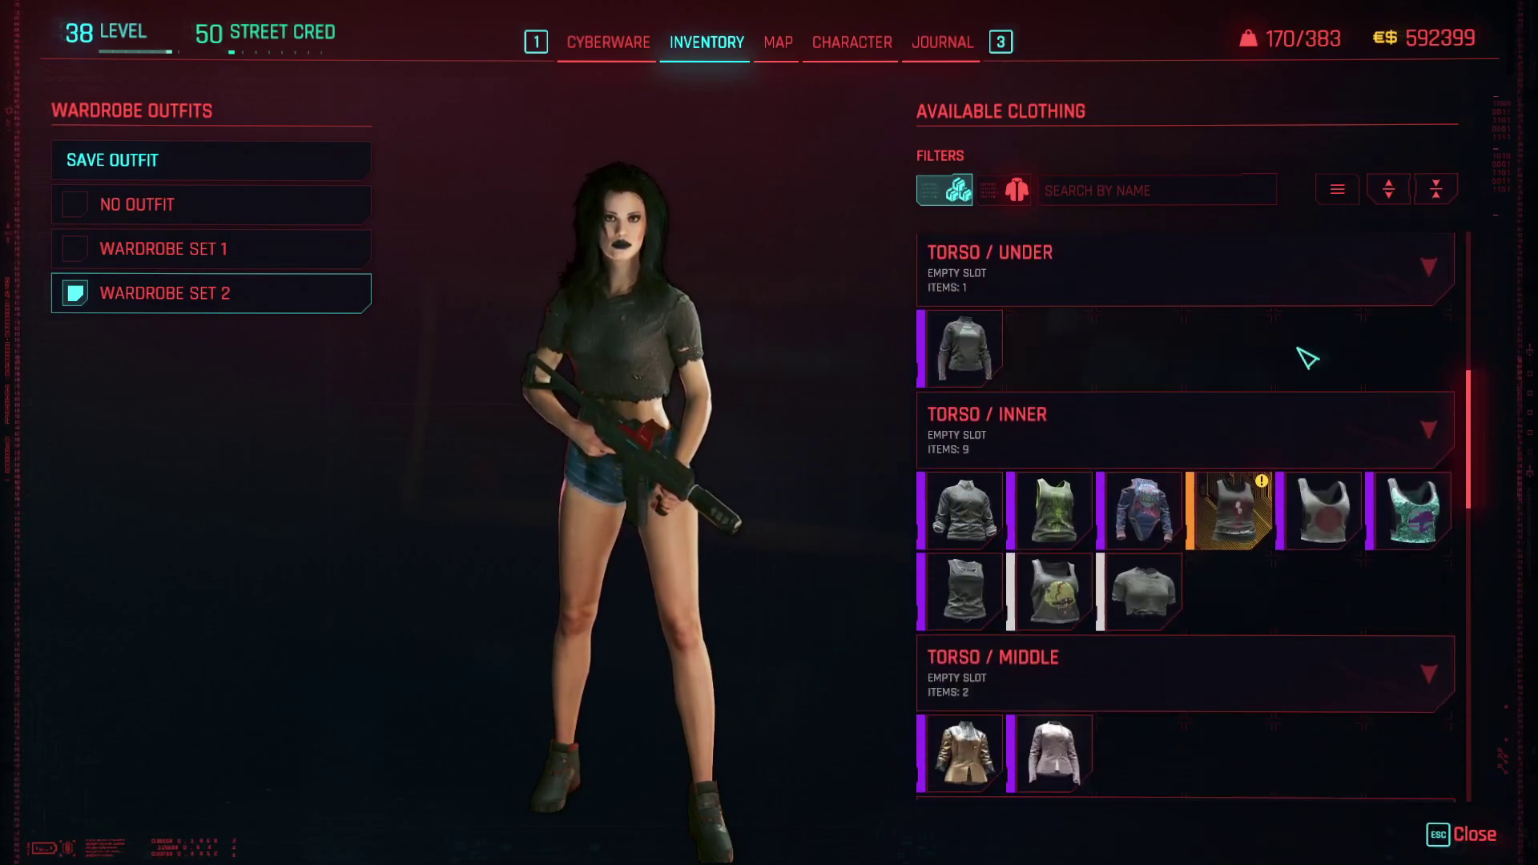
scroll(1307, 357, "down", 10)
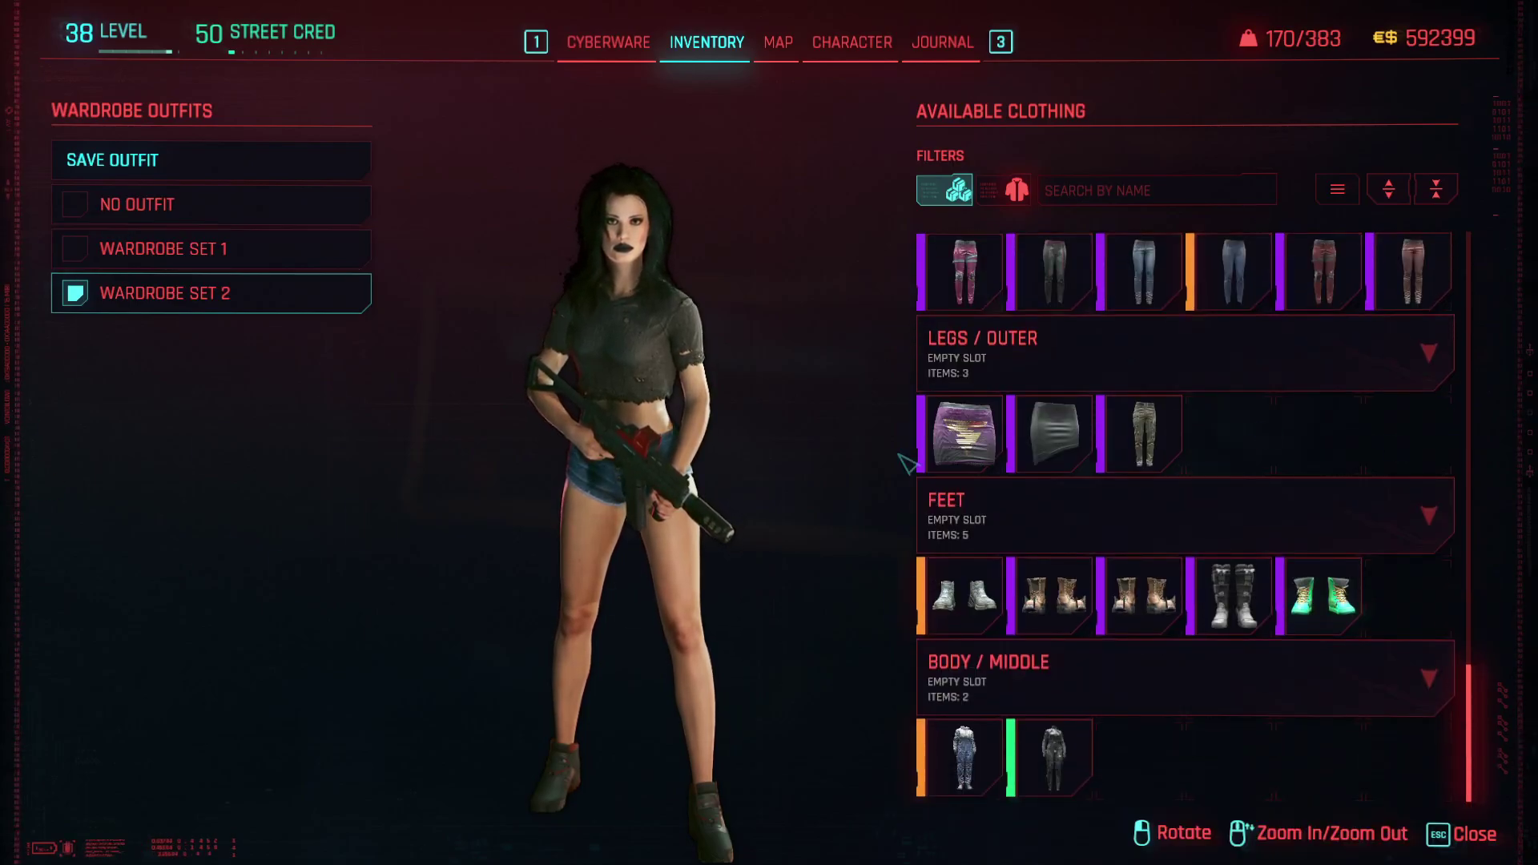
key("Escape")
key("Escape")
key("Escape")
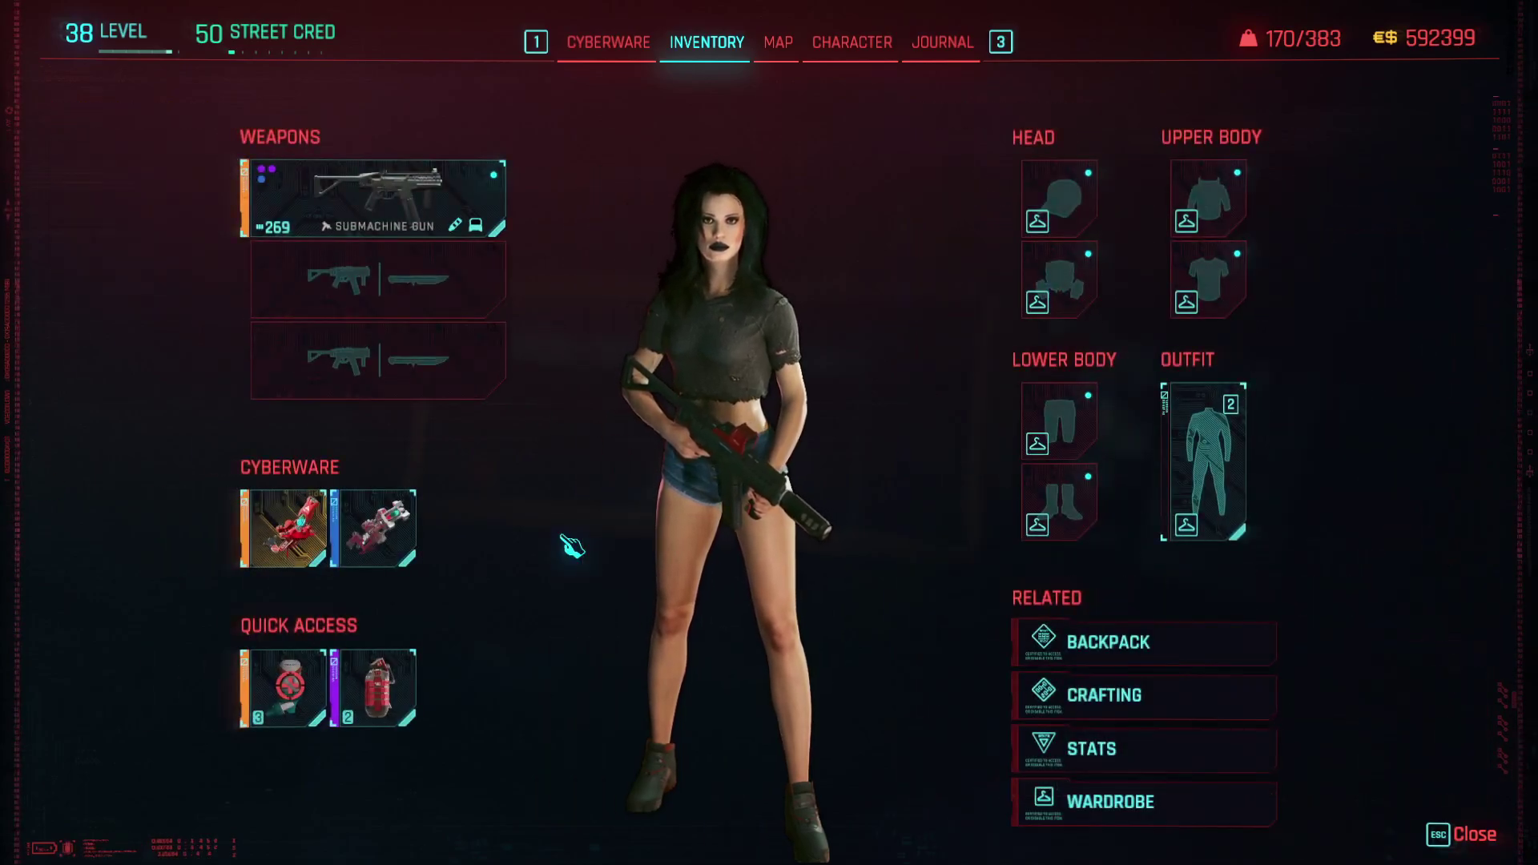
key("s")
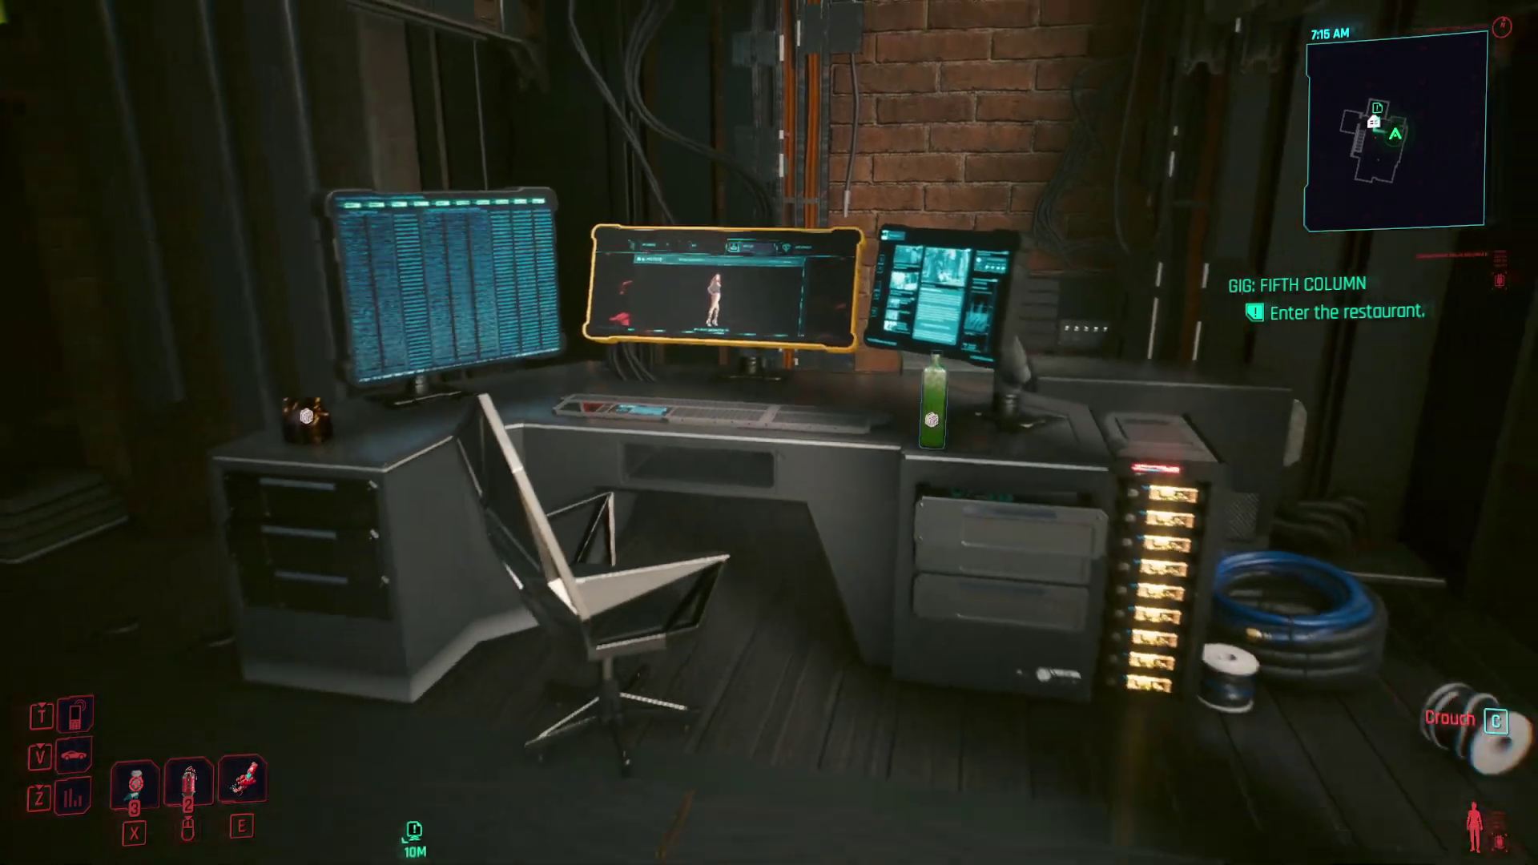